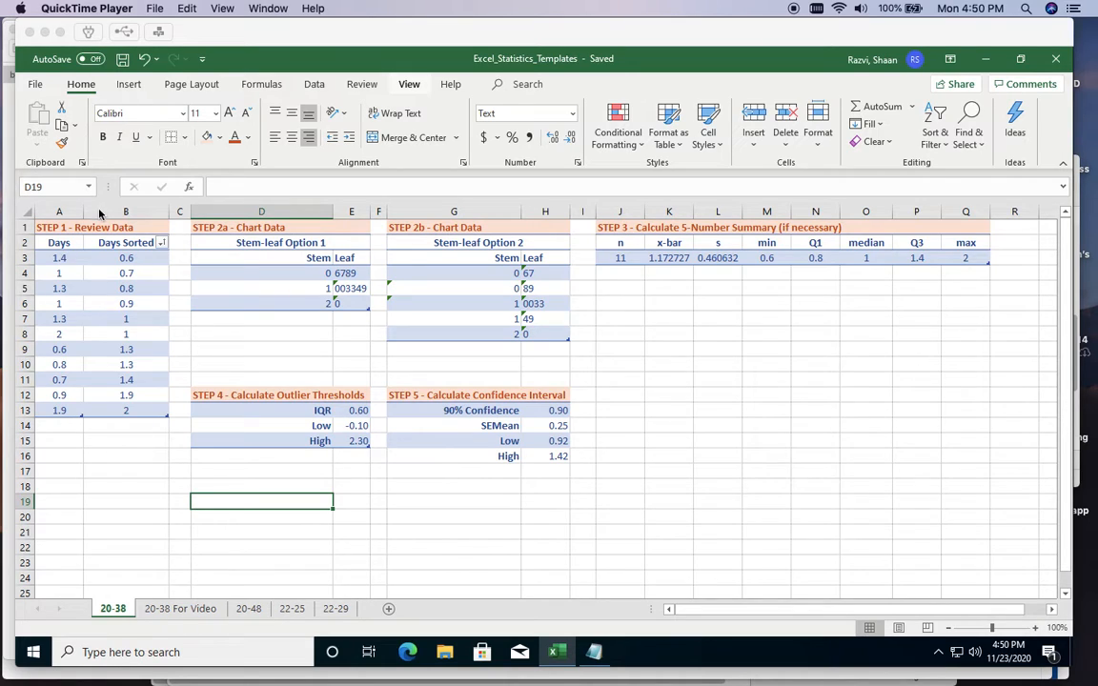
- On the 20-38 For Video sheet, clear the formatting of the Days data in A2:A13 and remove its filter
{"action": "left_click", "coordinate": [186, 613]}
{"action": "left_click", "coordinate": [186, 613]}
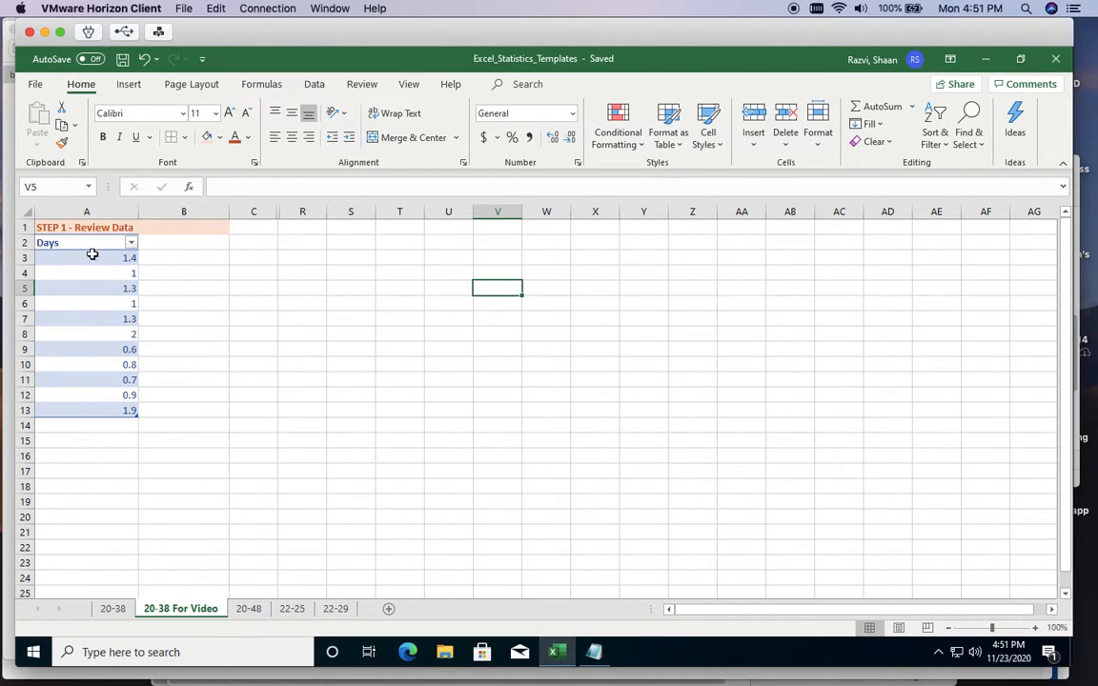
{"action": "left_click_drag", "start_coordinate": [87, 242], "coordinate": [98, 399]}
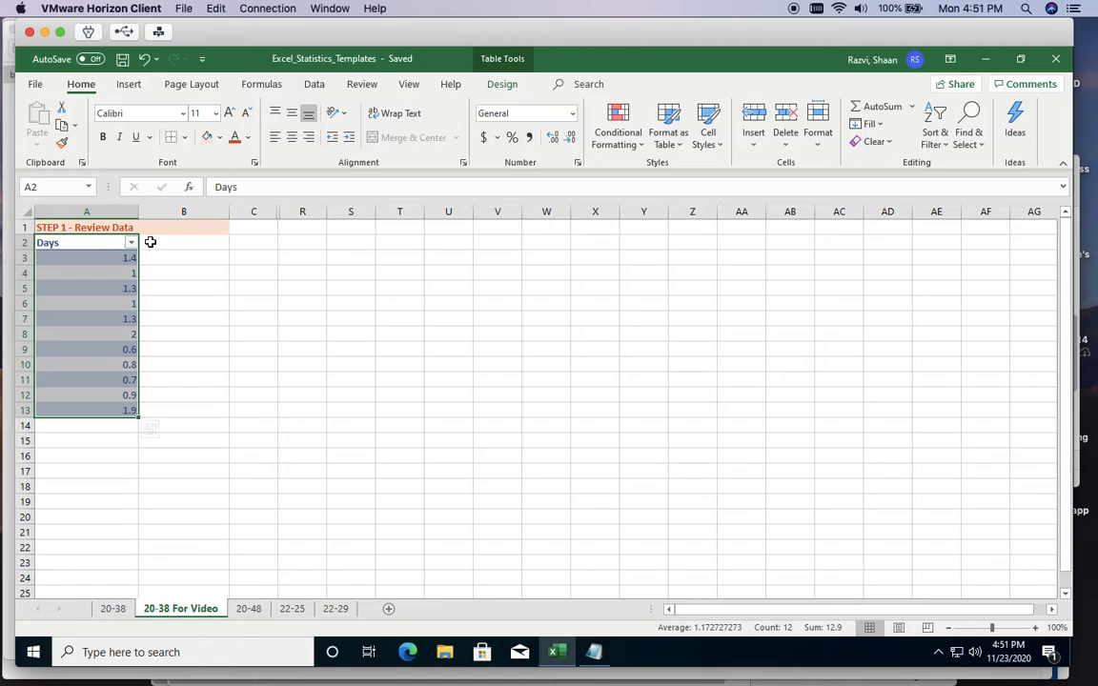
{"action": "left_click", "coordinate": [879, 142]}
{"action": "left_click", "coordinate": [888, 185]}
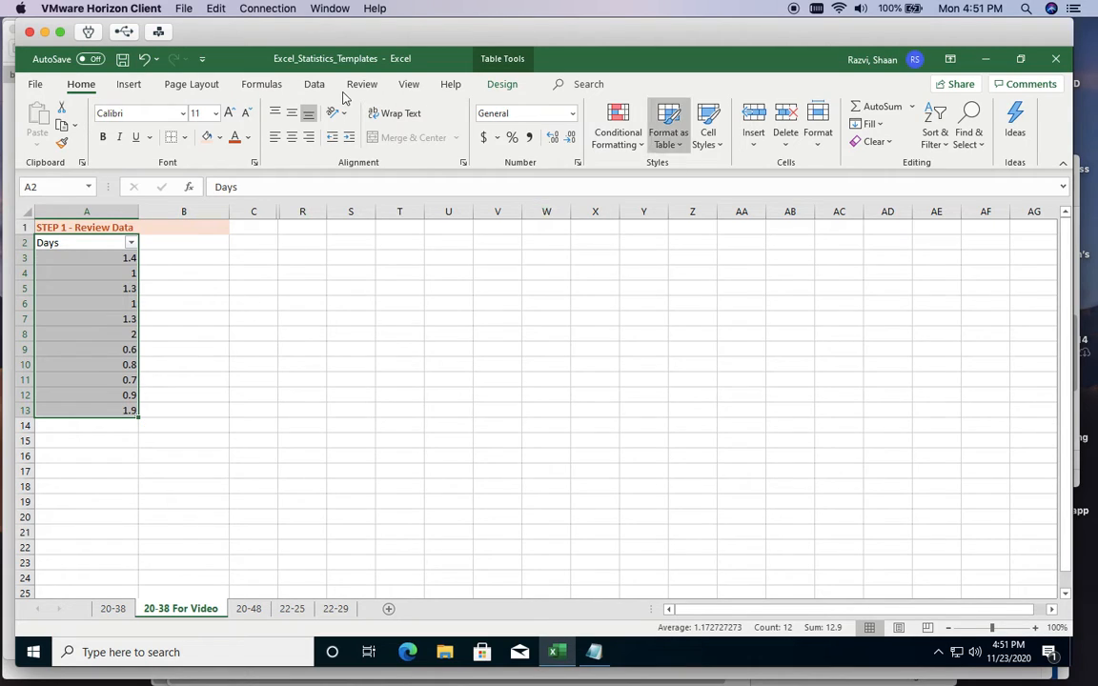
{"action": "left_click", "coordinate": [313, 85]}
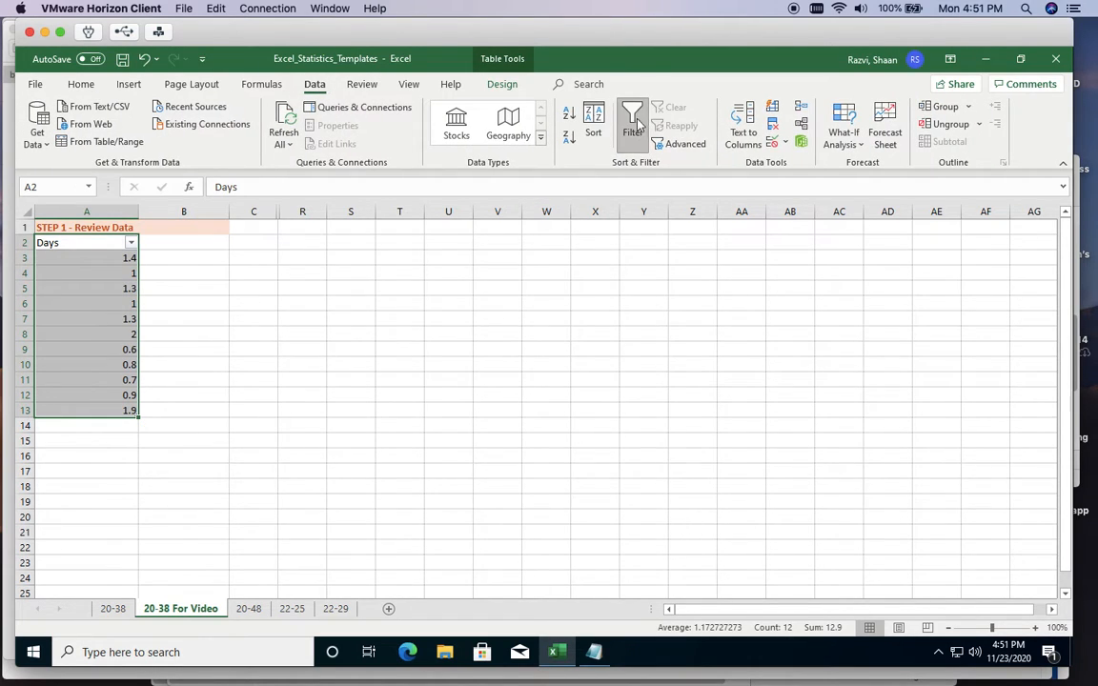
{"action": "left_click", "coordinate": [213, 332]}
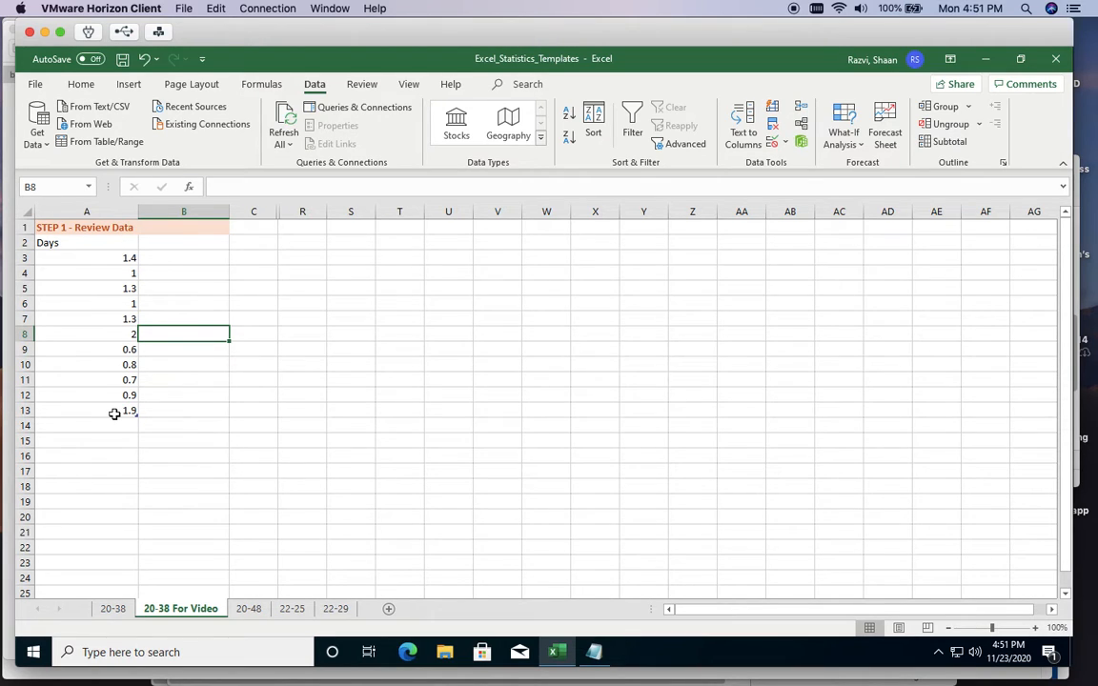
- Format the Days data in A2:A13 with the Light Blue, Table Style Light 2 table style
{"action": "left_click_drag", "start_coordinate": [103, 243], "coordinate": [103, 412]}
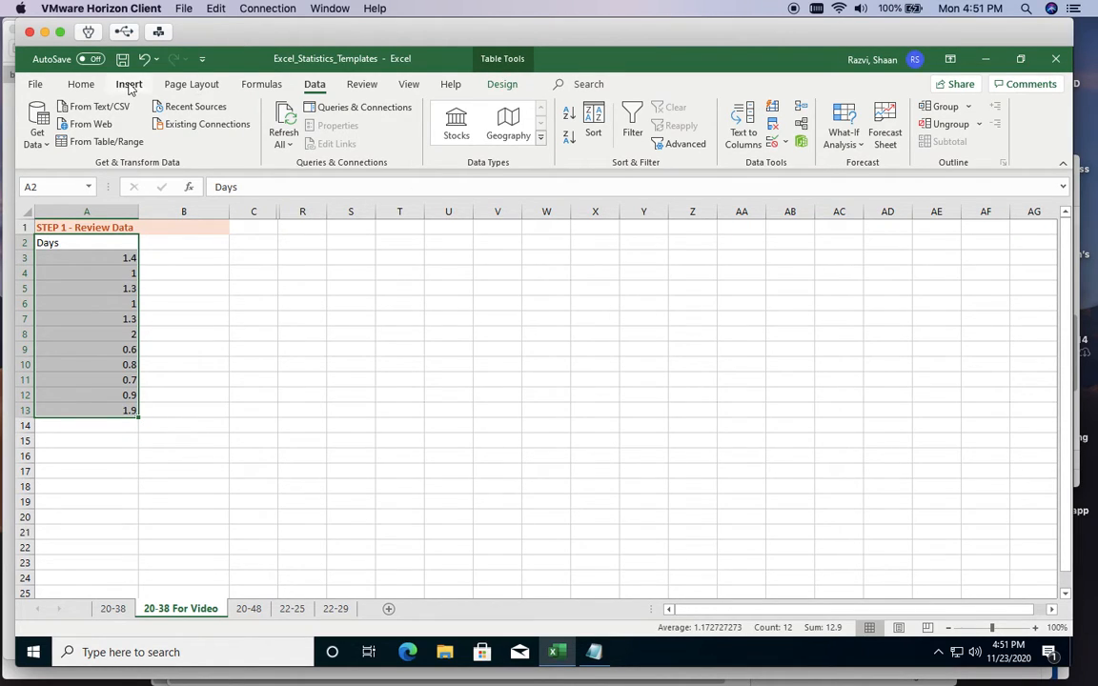
{"action": "left_click", "coordinate": [86, 85]}
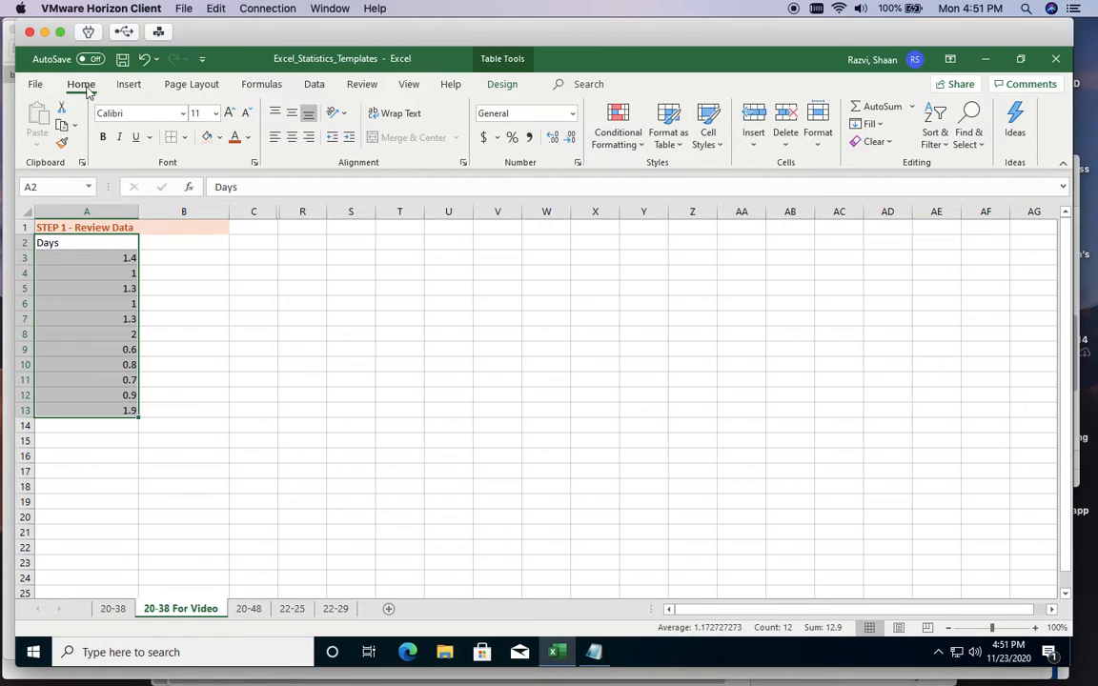
{"action": "left_click", "coordinate": [679, 150]}
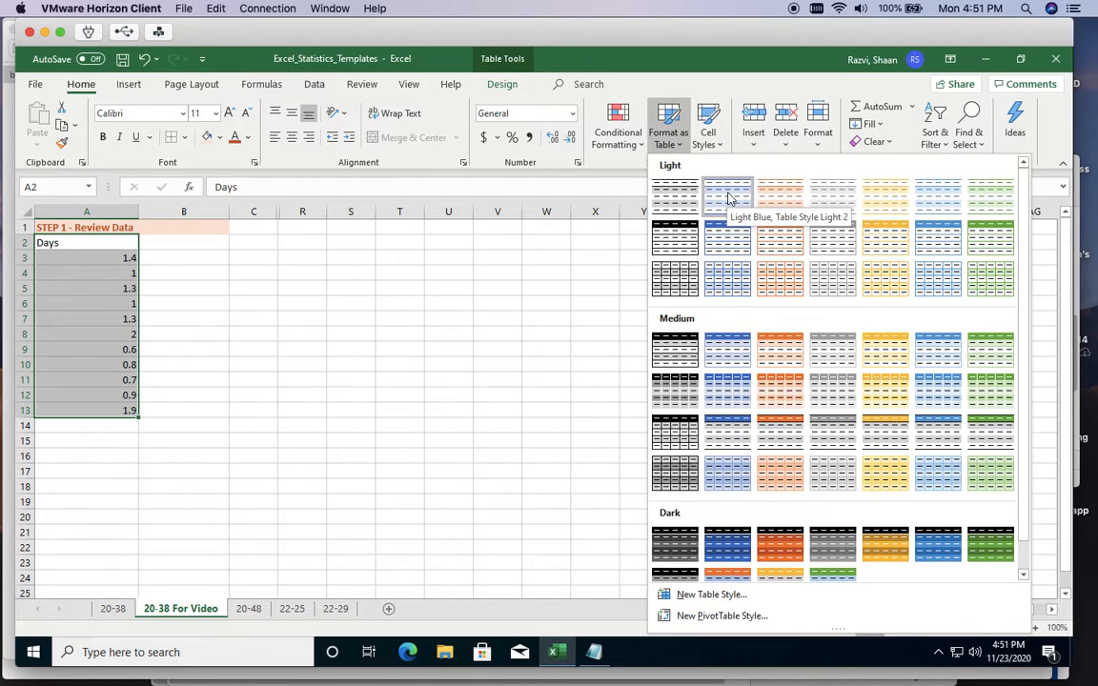
{"action": "left_click", "coordinate": [729, 197]}
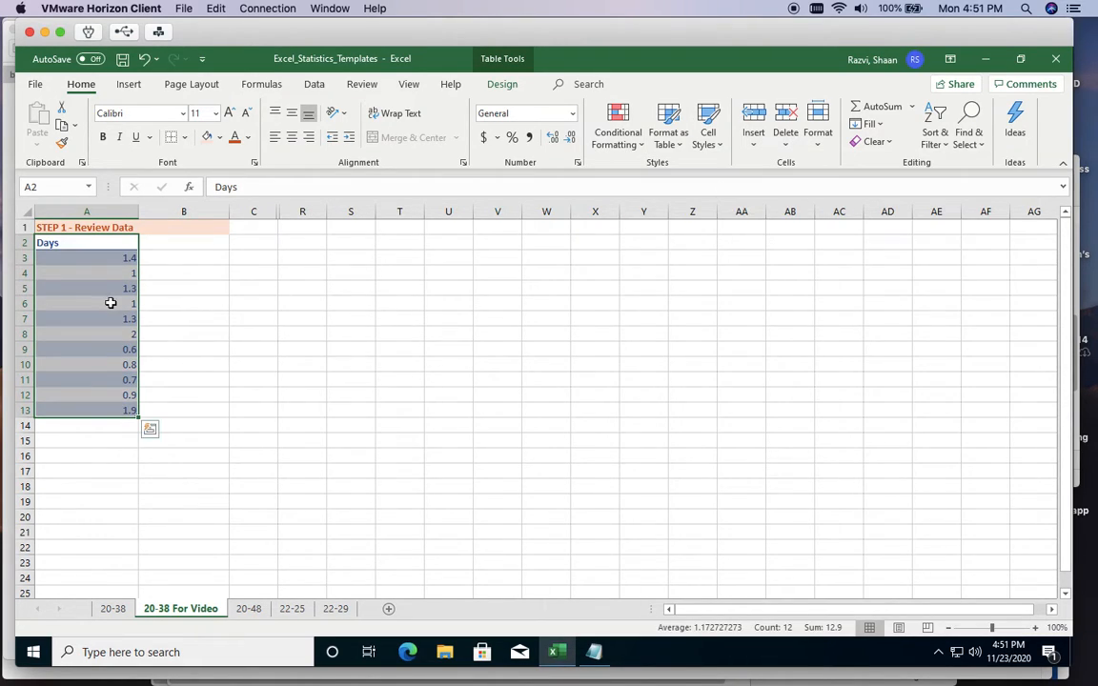
{"action": "left_click", "coordinate": [114, 377]}
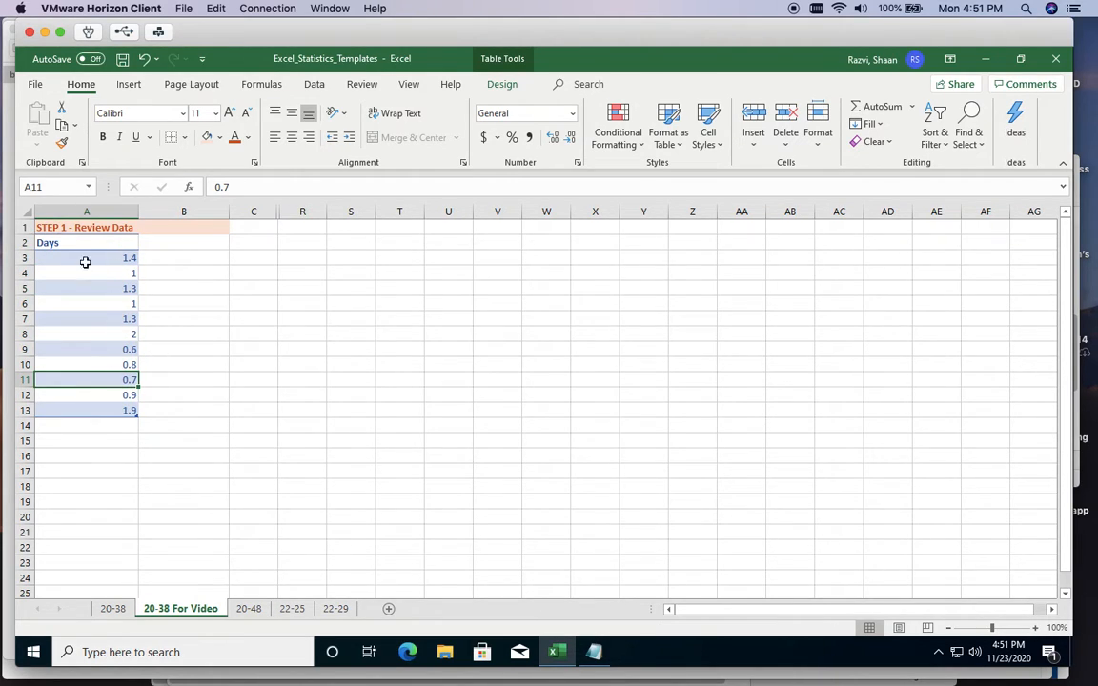
- Center the Days header and its values in A2:A13 horizontally
{"action": "left_click", "coordinate": [108, 243]}
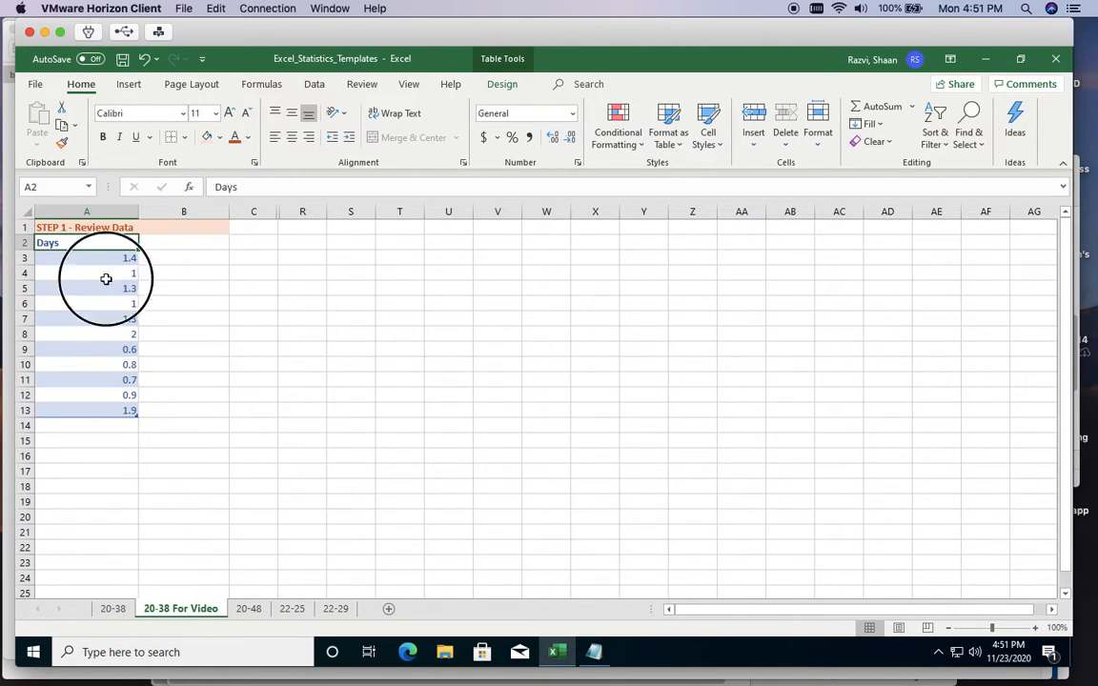
{"action": "left_click_drag", "start_coordinate": [106, 278], "coordinate": [108, 412]}
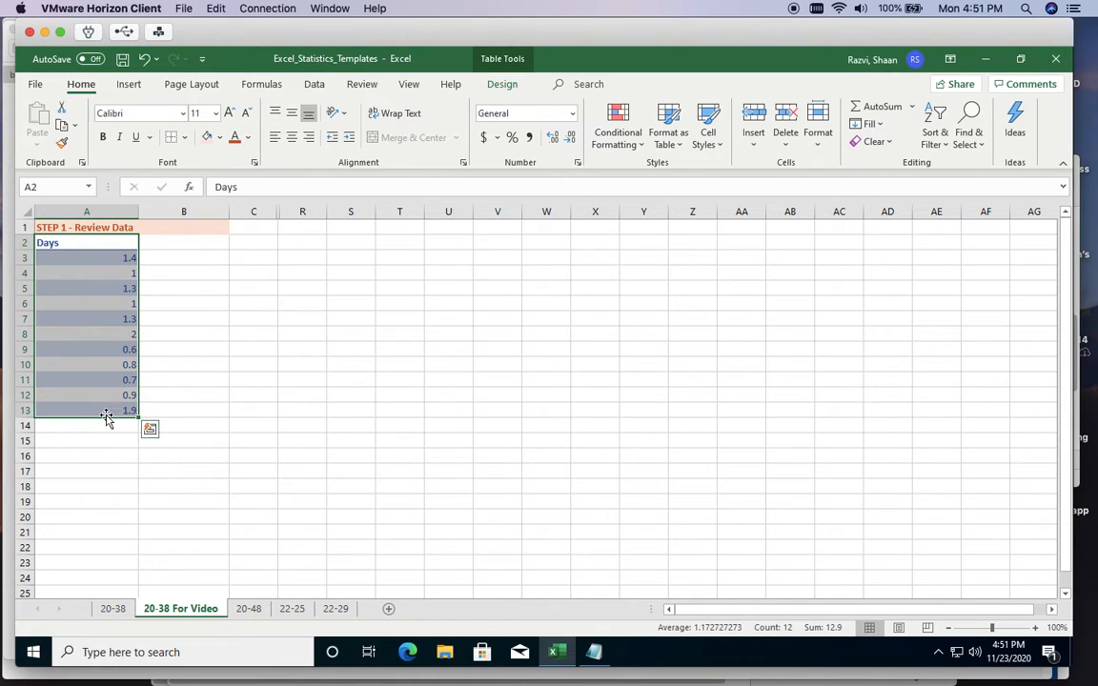
{"action": "left_click", "coordinate": [292, 137]}
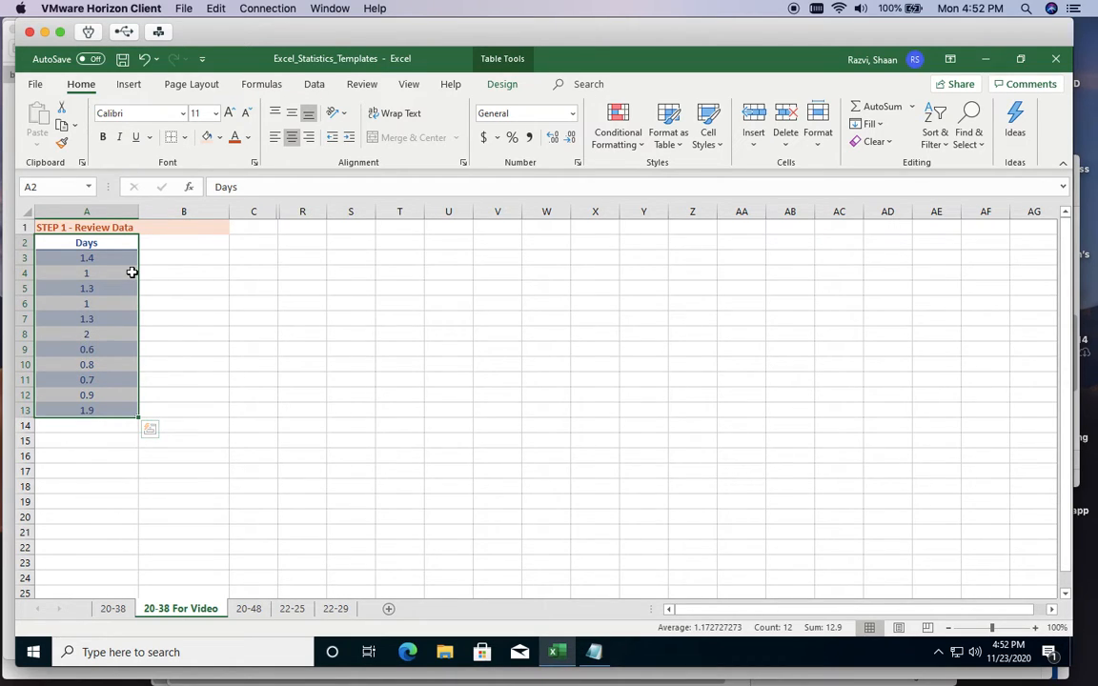
- Copy the Days column A2:A13 into column B, starting at B2
{"action": "key", "text": "ctrl+c"}
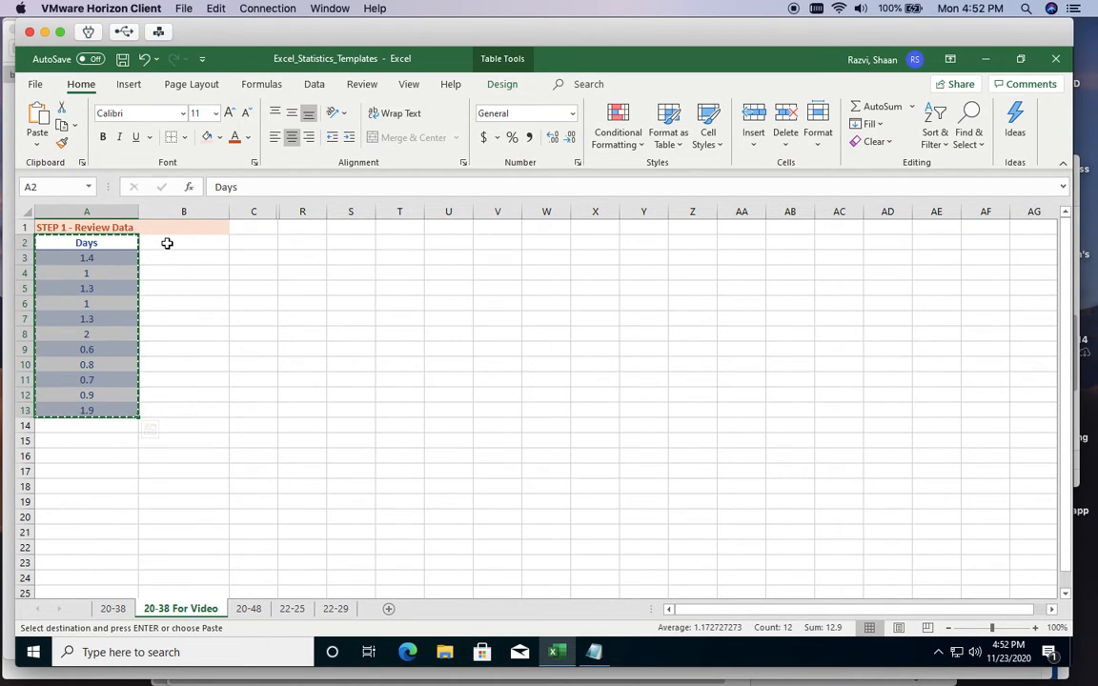
{"action": "right_click", "coordinate": [102, 247]}
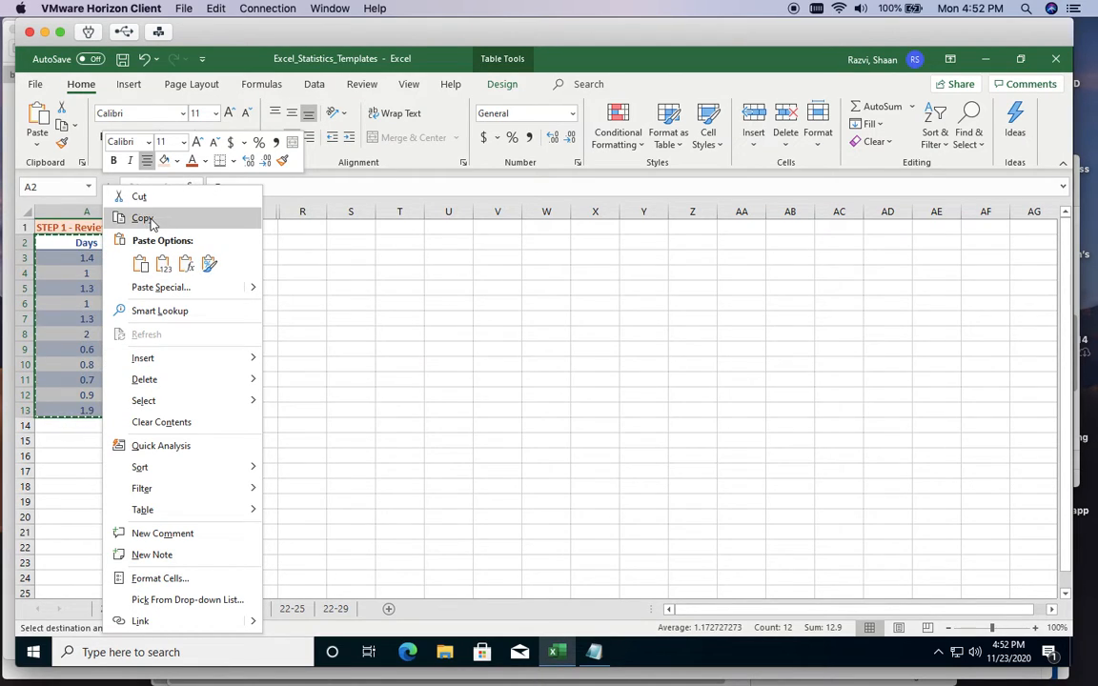
{"action": "left_click", "coordinate": [400, 265]}
{"action": "left_click", "coordinate": [194, 246]}
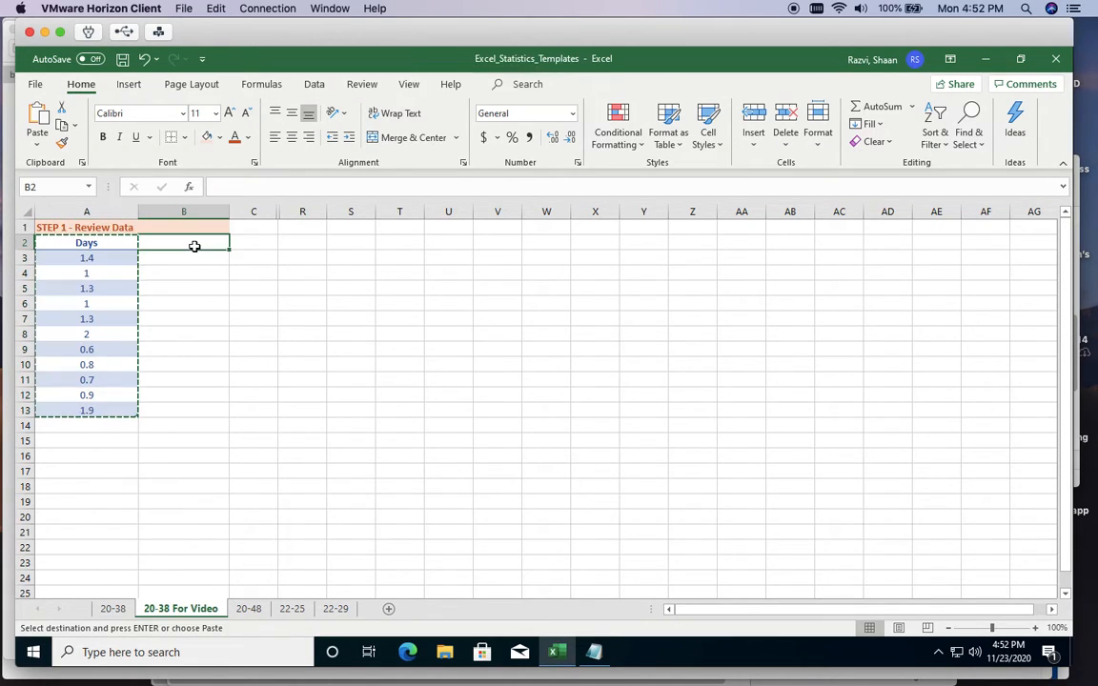
{"action": "key", "text": "ctrl+v"}
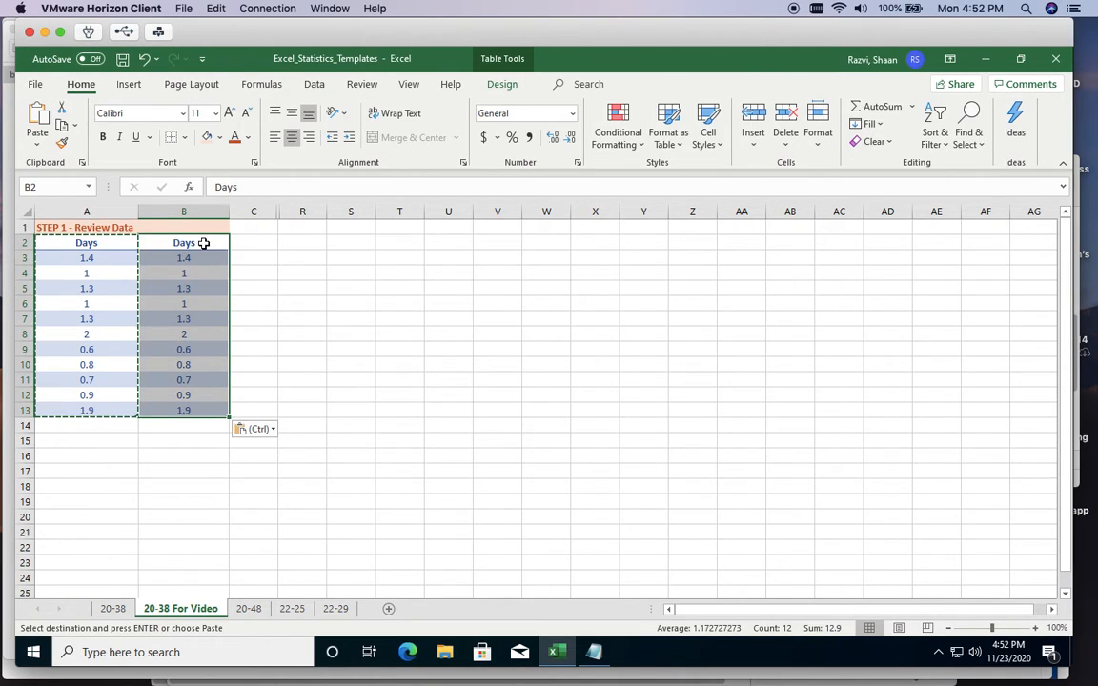
- Add a filter to the copied Days column in B and sort its values from smallest to largest
{"action": "left_click", "coordinate": [315, 86]}
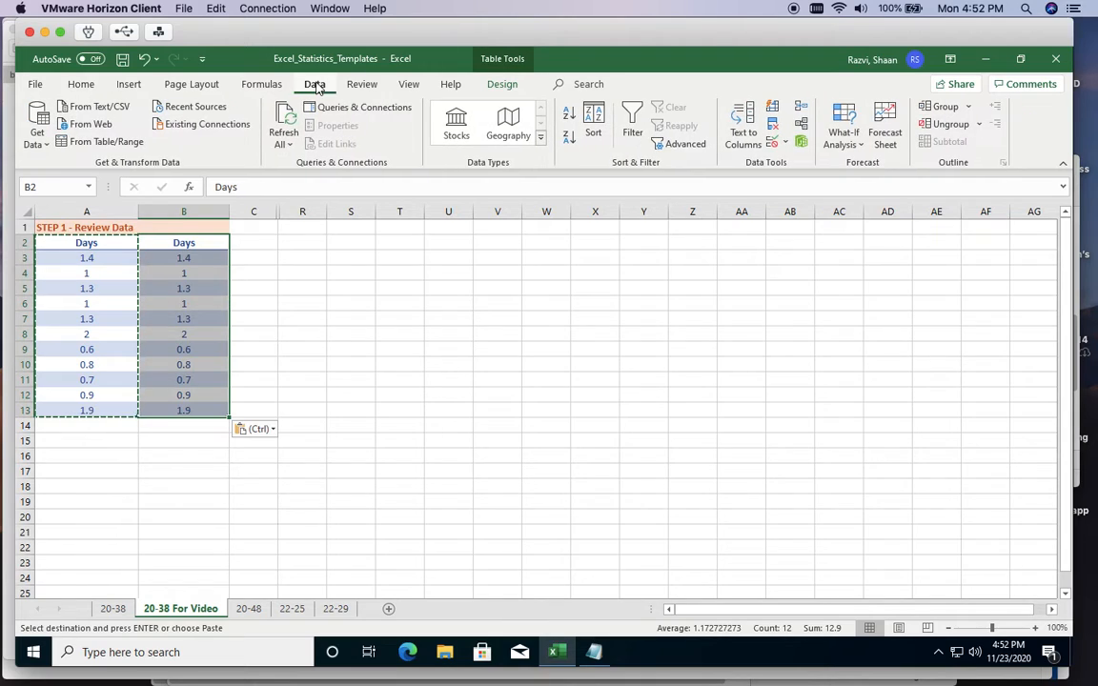
{"action": "left_click", "coordinate": [632, 129]}
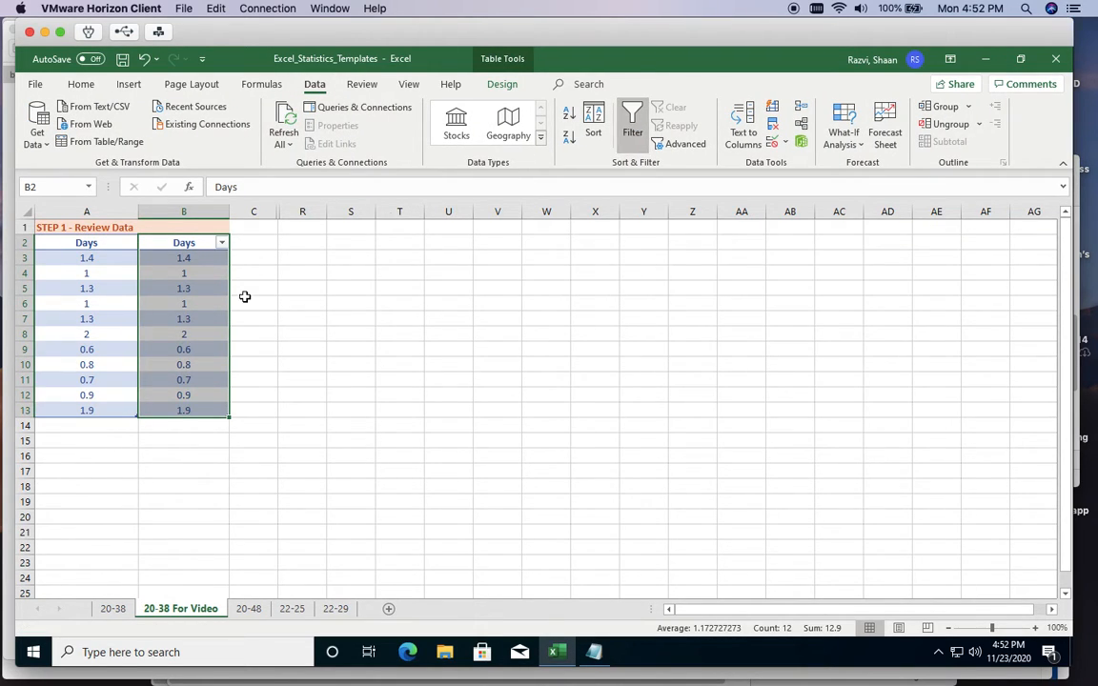
{"action": "left_click", "coordinate": [221, 246]}
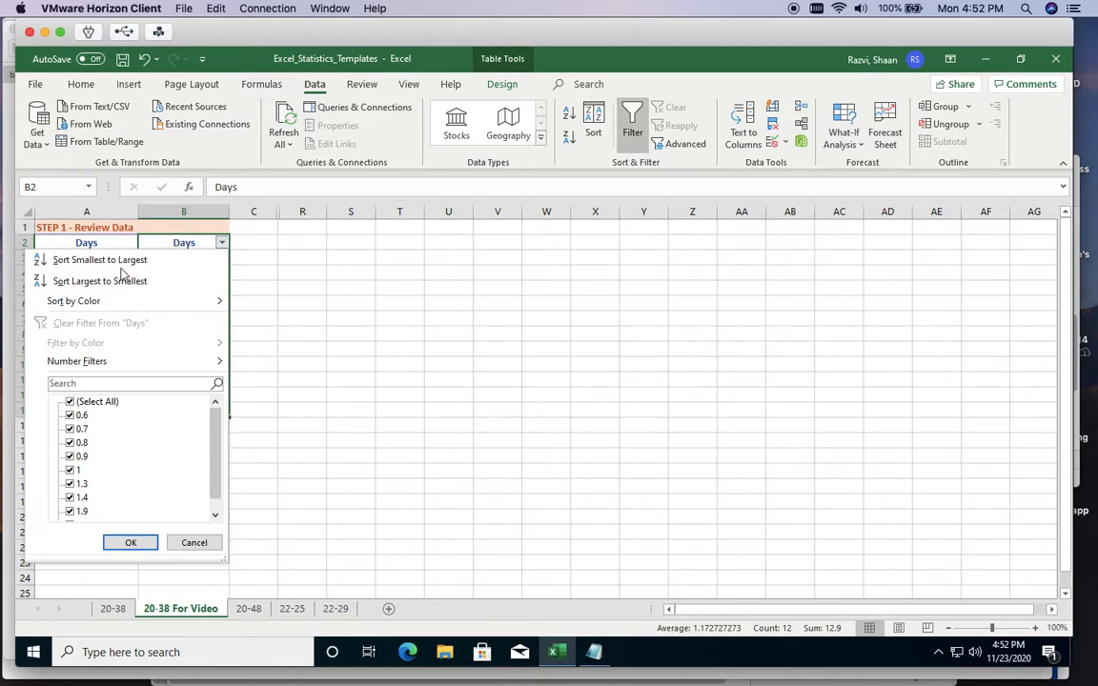
{"action": "mouse_move", "coordinate": [101, 303]}
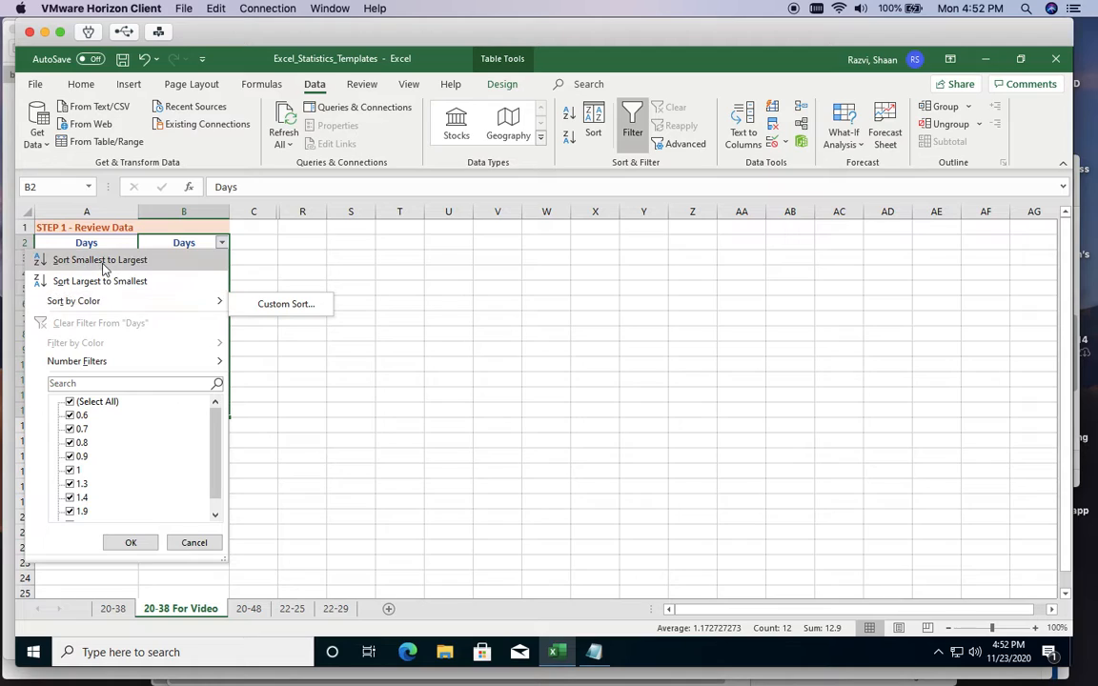
{"action": "left_click", "coordinate": [97, 259]}
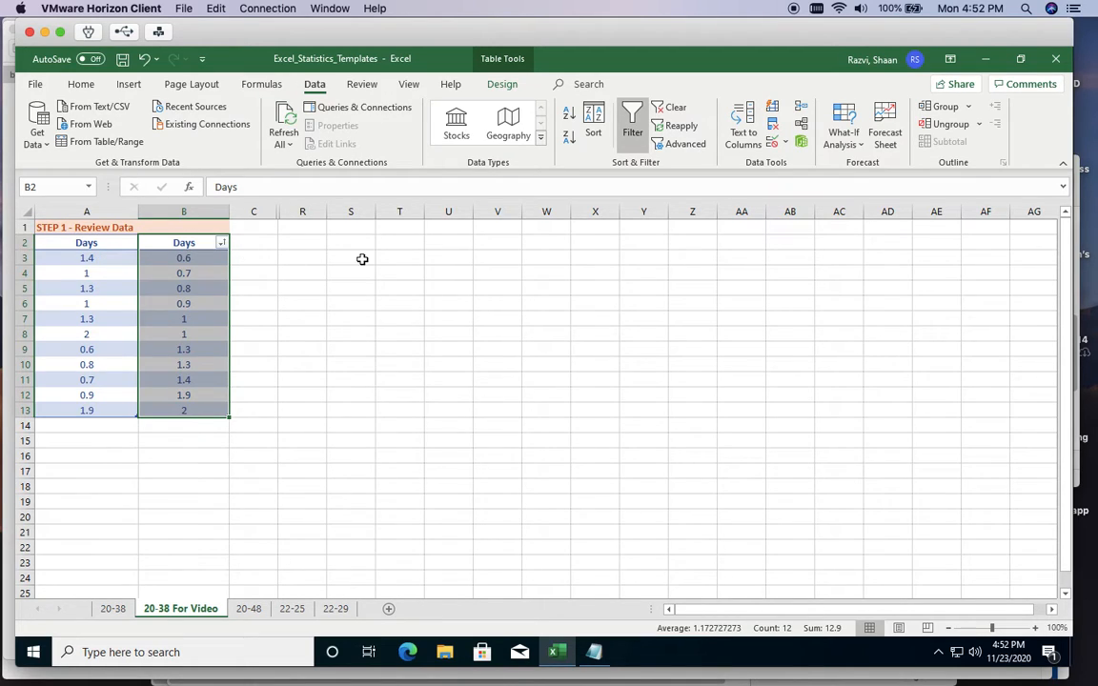
{"action": "left_click", "coordinate": [197, 257]}
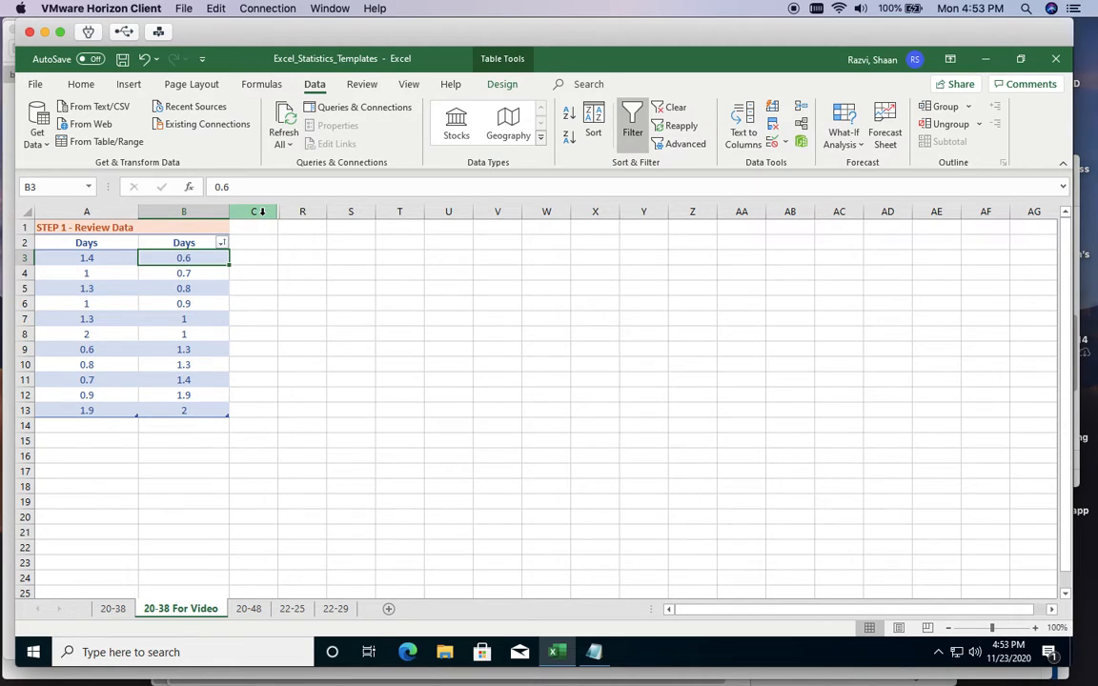
- Unhide the hidden columns between C and R
{"action": "left_click_drag", "start_coordinate": [261, 211], "coordinate": [304, 213]}
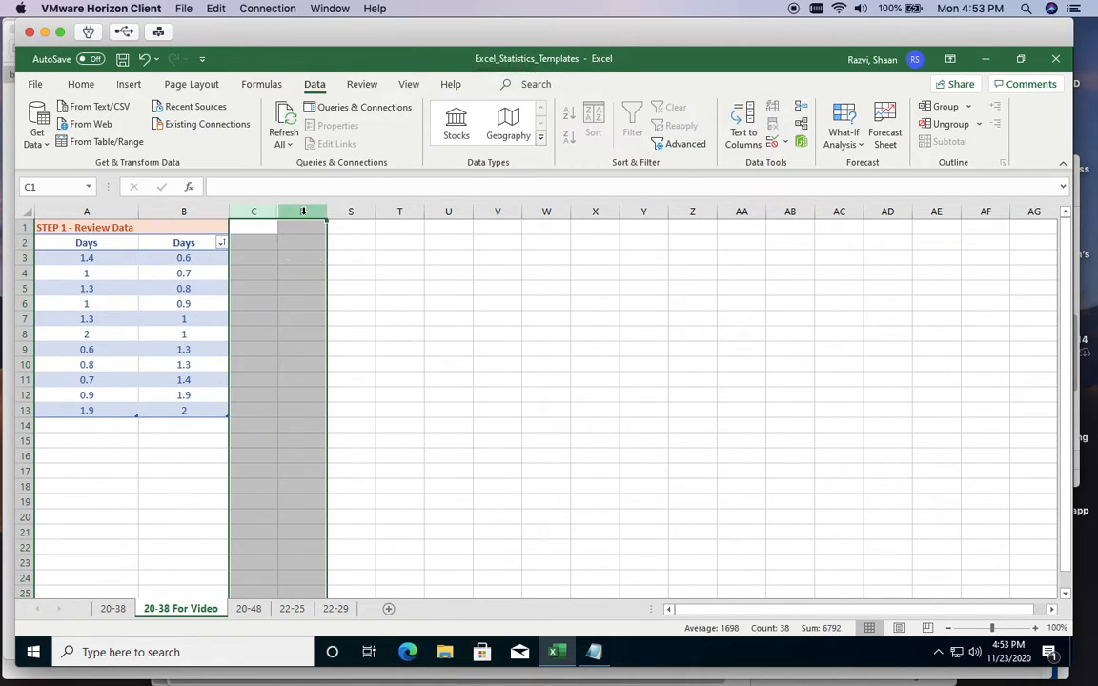
{"action": "right_click", "coordinate": [304, 215]}
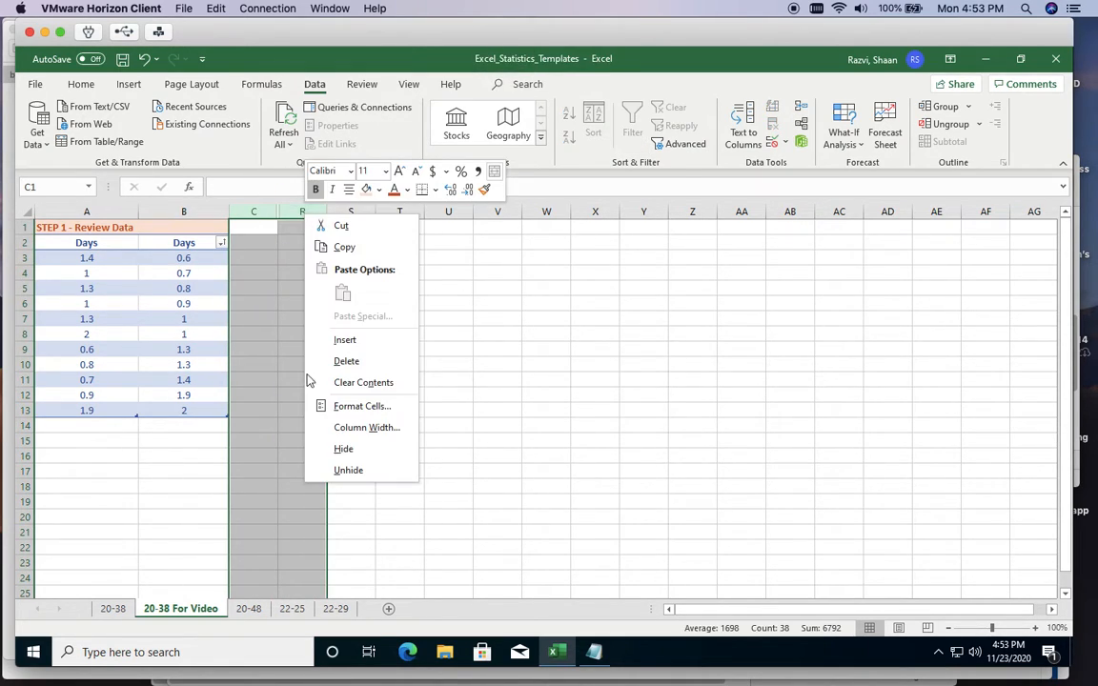
{"action": "left_click", "coordinate": [331, 469]}
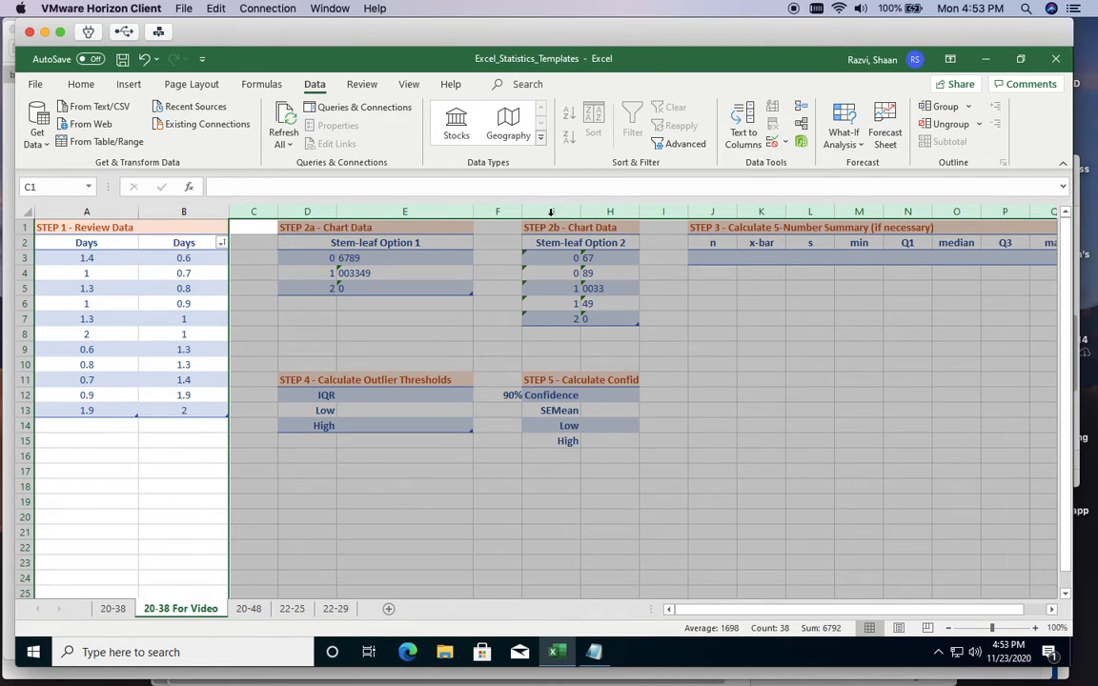
- Hide columns G to Q and review the stems and leaves of Stem-leaf Option 1 in D3:E5
{"action": "left_click_drag", "start_coordinate": [551, 212], "coordinate": [951, 217]}
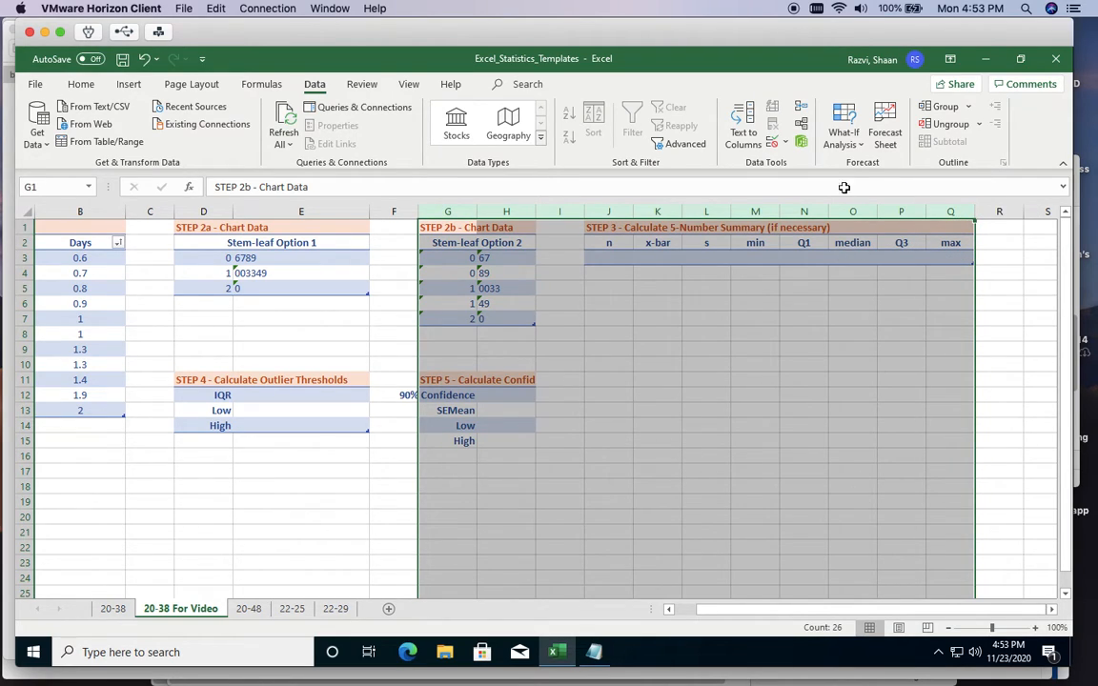
{"action": "right_click", "coordinate": [806, 210]}
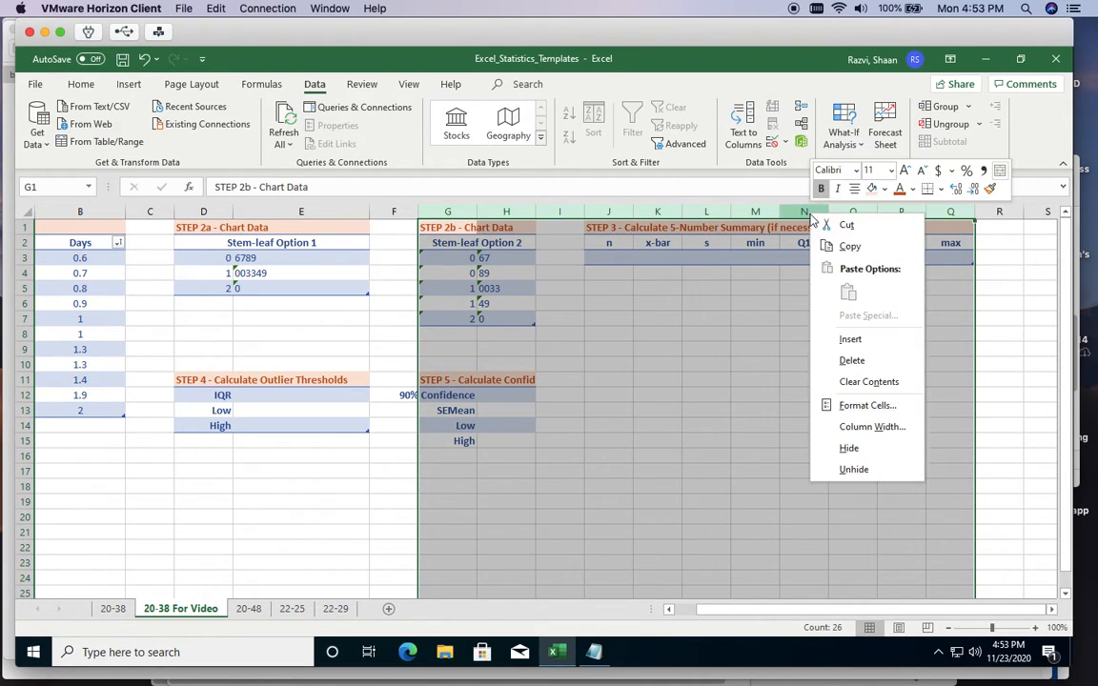
{"action": "left_click", "coordinate": [848, 446]}
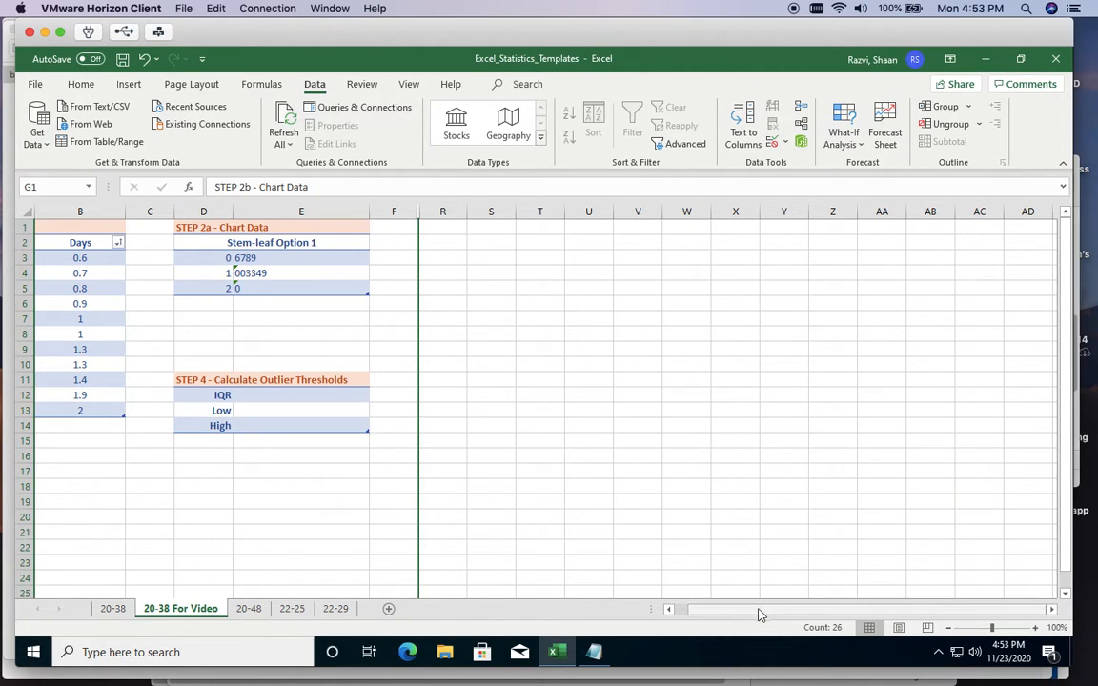
{"action": "left_click_drag", "start_coordinate": [753, 610], "coordinate": [696, 613]}
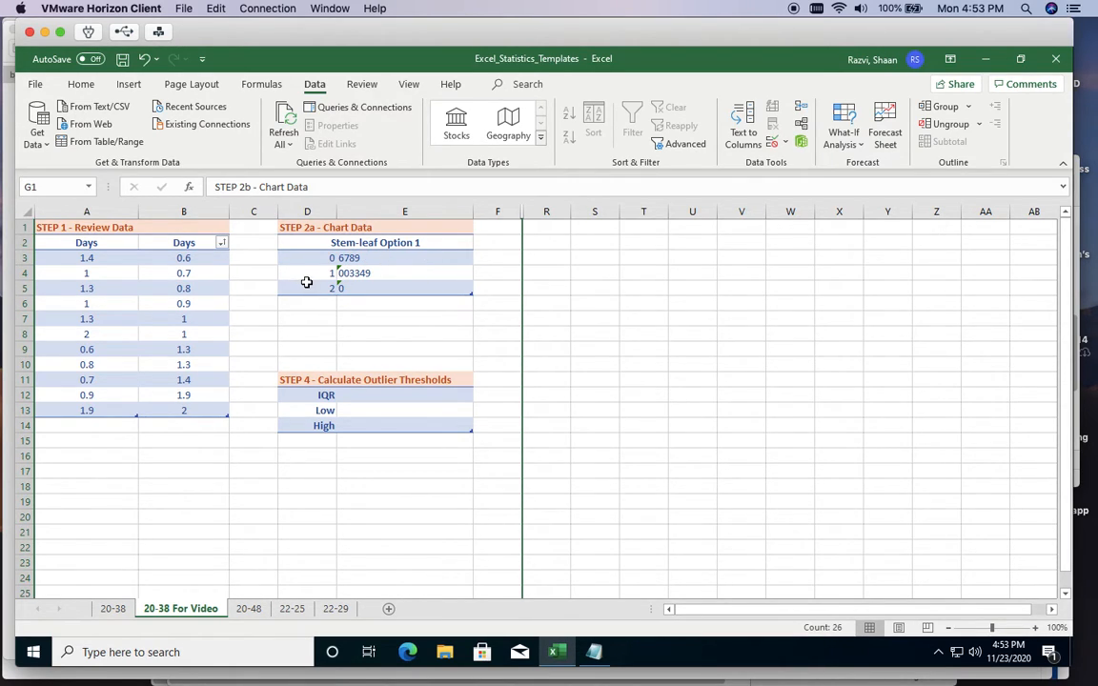
{"action": "left_click_drag", "start_coordinate": [315, 259], "coordinate": [324, 287]}
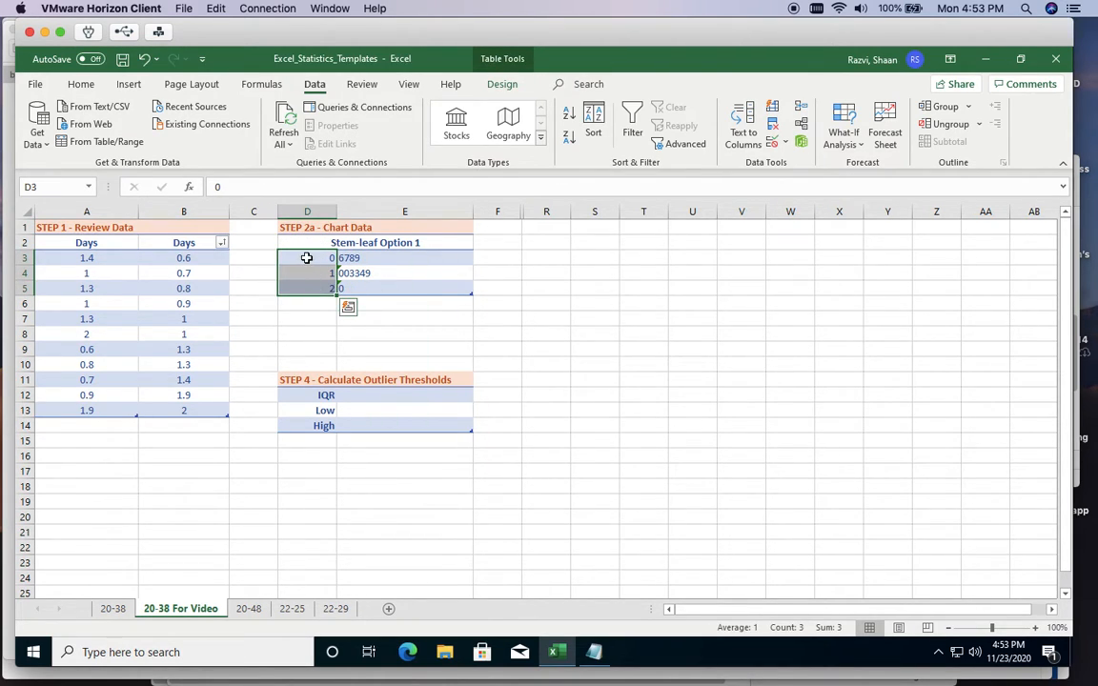
{"action": "left_click_drag", "start_coordinate": [372, 258], "coordinate": [373, 288]}
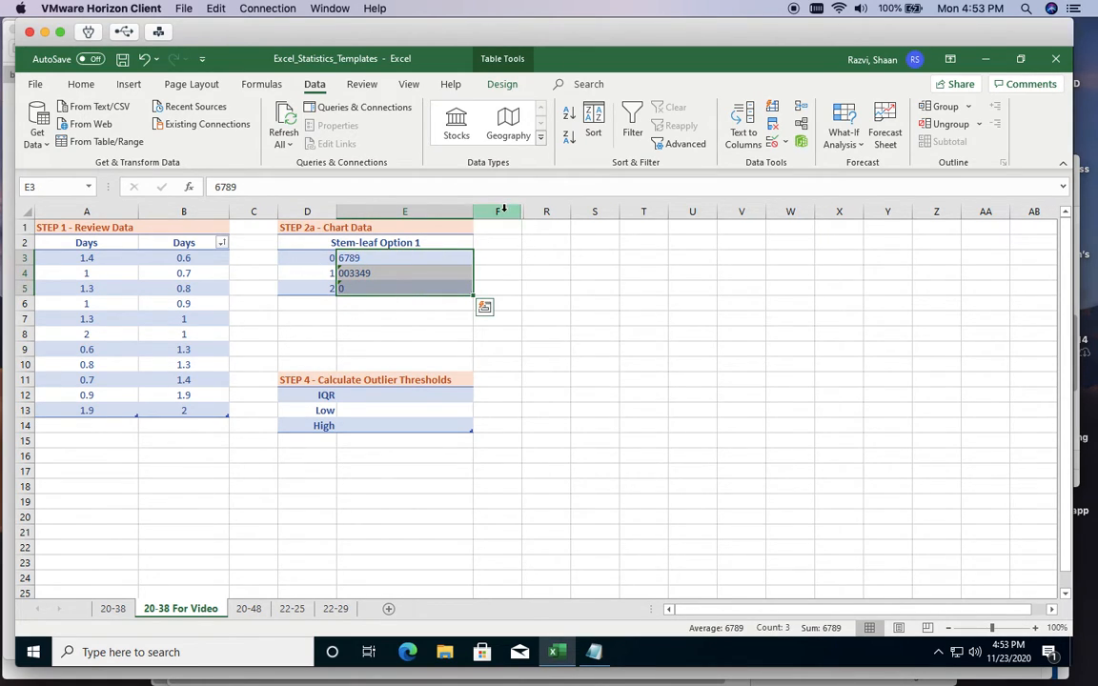
- Unhide the columns between F and R and select the last leaf of Stem-leaf Option 2 in H7
{"action": "left_click_drag", "start_coordinate": [502, 209], "coordinate": [523, 212]}
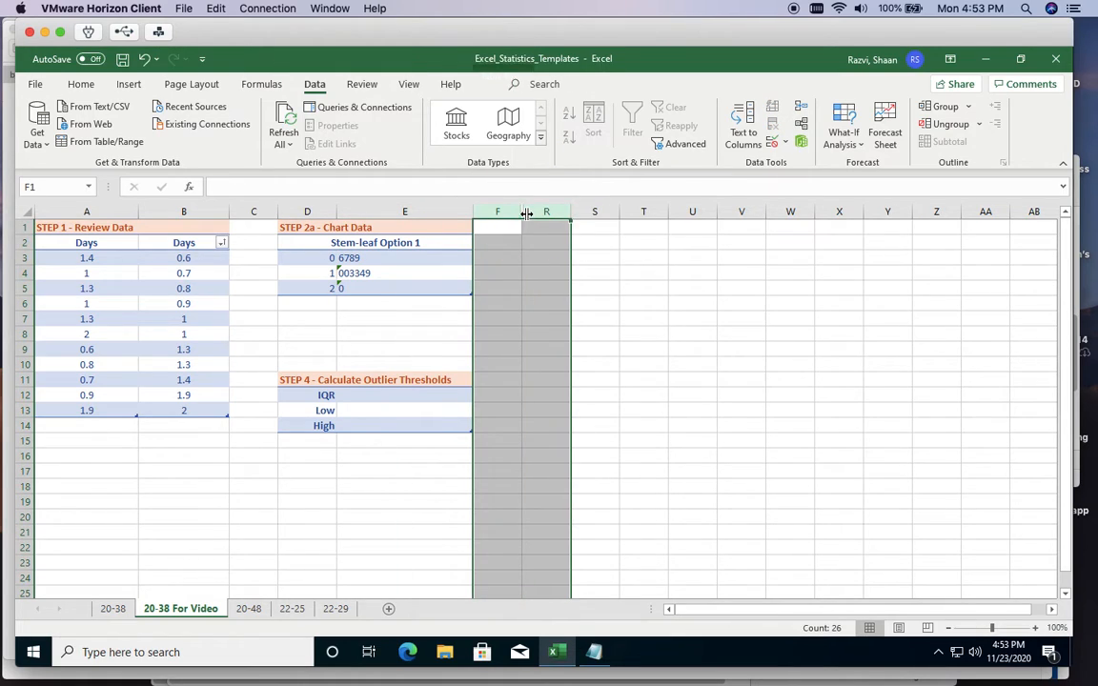
{"action": "right_click", "coordinate": [527, 214]}
{"action": "left_click", "coordinate": [562, 467]}
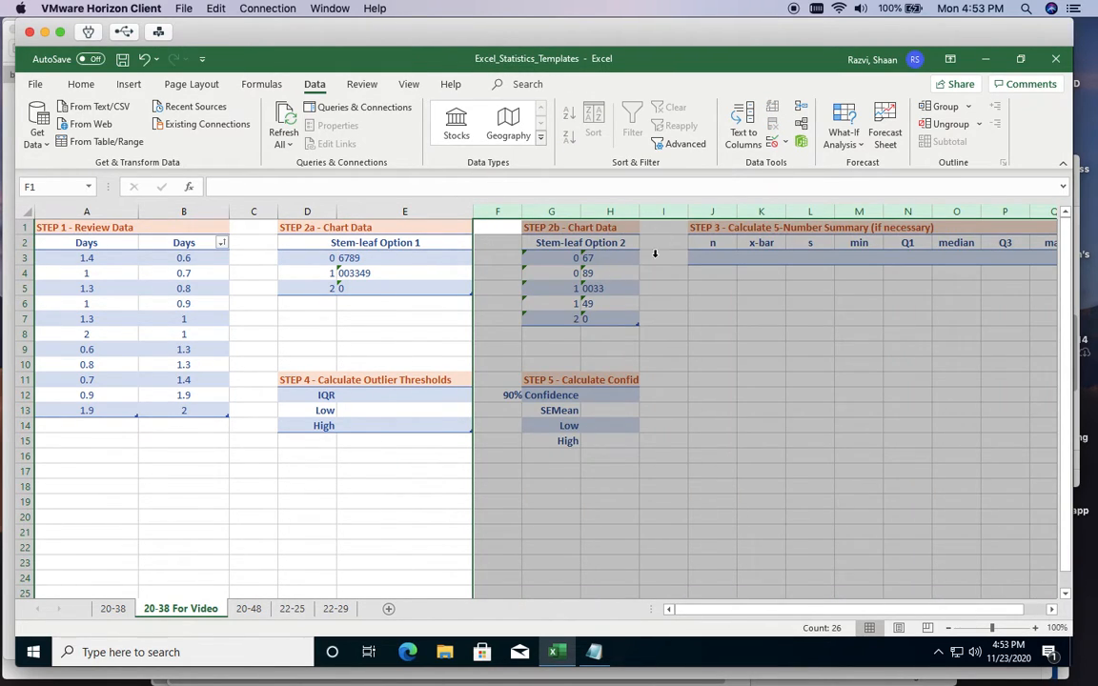
{"action": "left_click", "coordinate": [597, 318]}
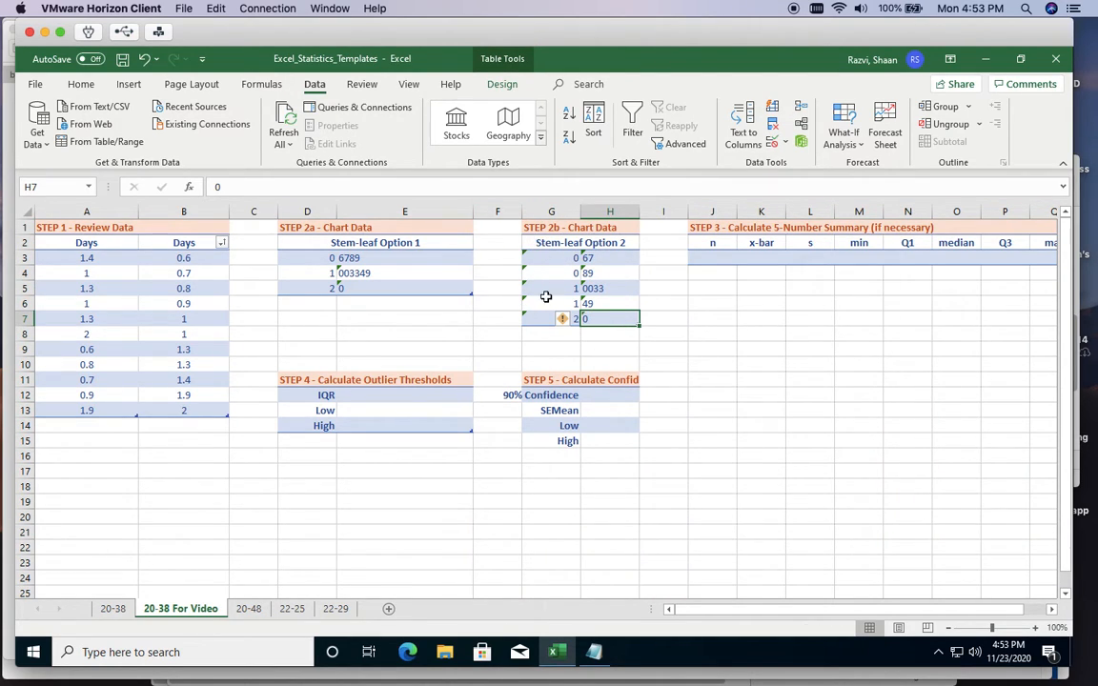
- Compare the single-stem rows of Stem-leaf Option 1 in D3:E5 with the split-stem rows of Option 2 in G3:H7
{"action": "left_click_drag", "start_coordinate": [552, 258], "coordinate": [552, 273]}
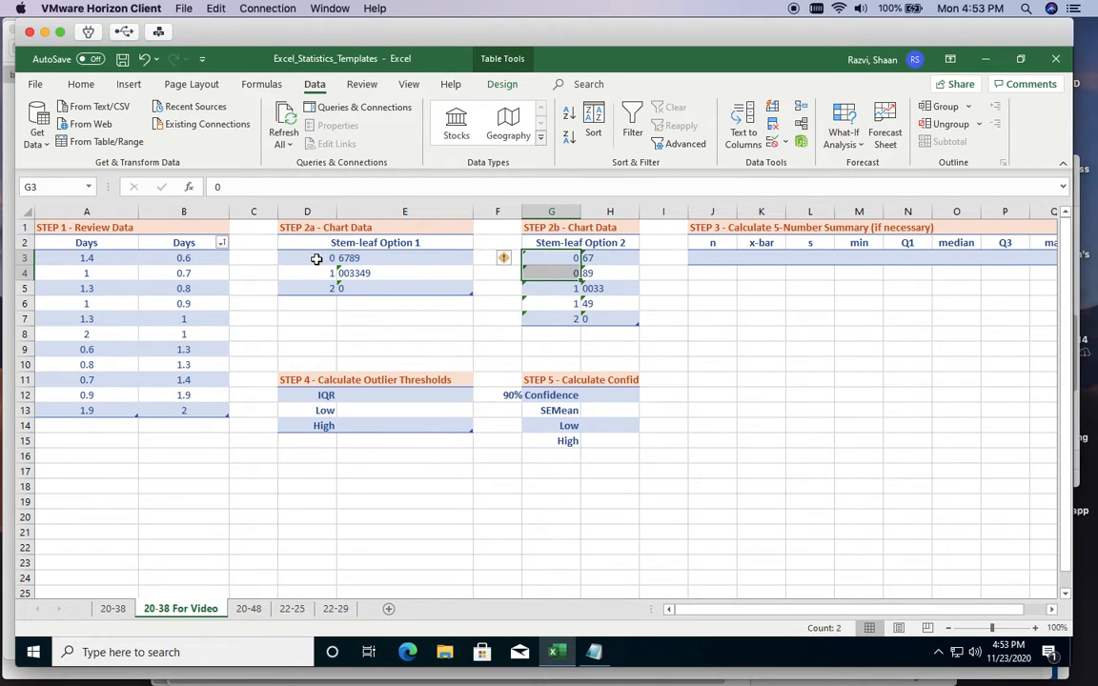
{"action": "left_click_drag", "start_coordinate": [316, 259], "coordinate": [479, 259]}
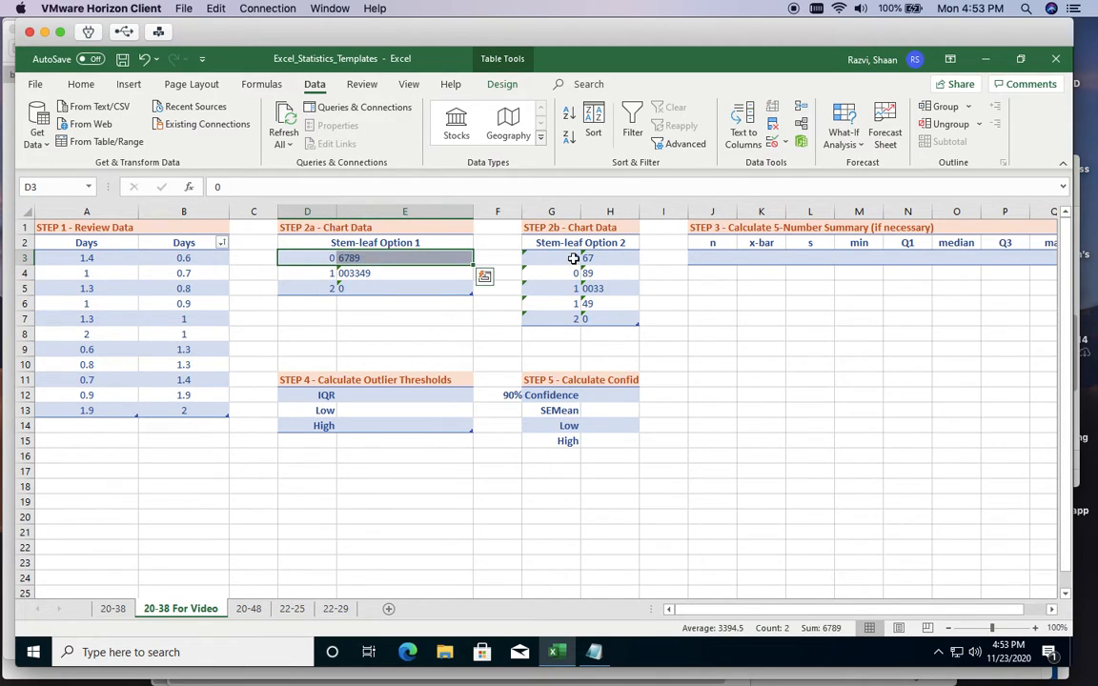
{"action": "left_click_drag", "start_coordinate": [573, 258], "coordinate": [581, 275]}
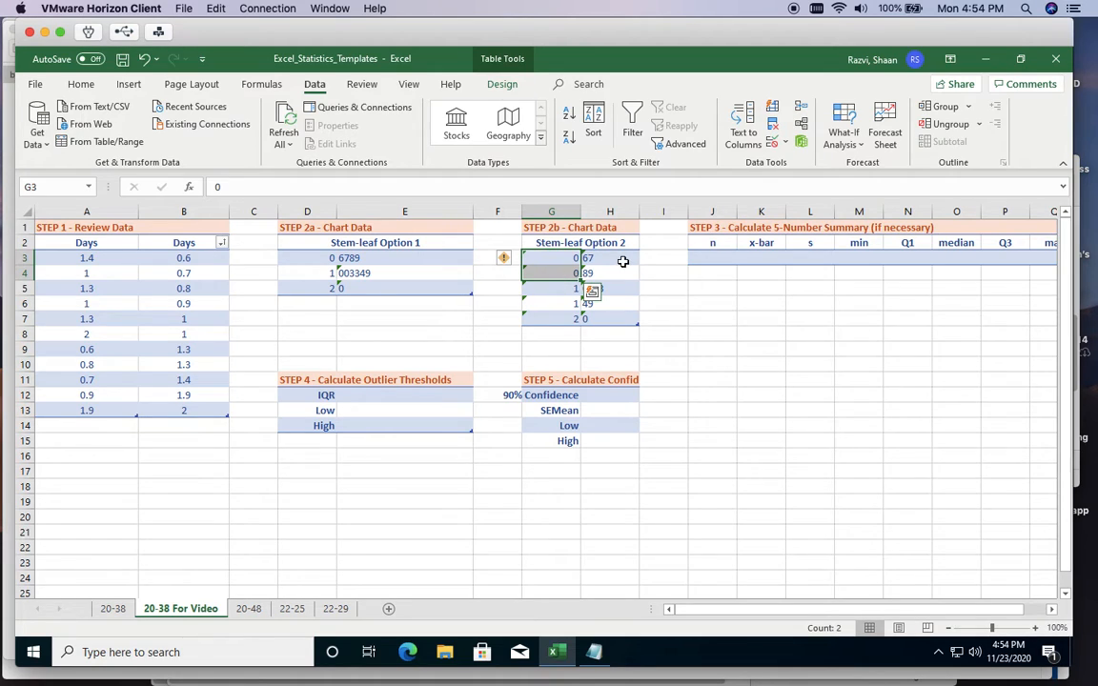
{"action": "left_click", "coordinate": [679, 301]}
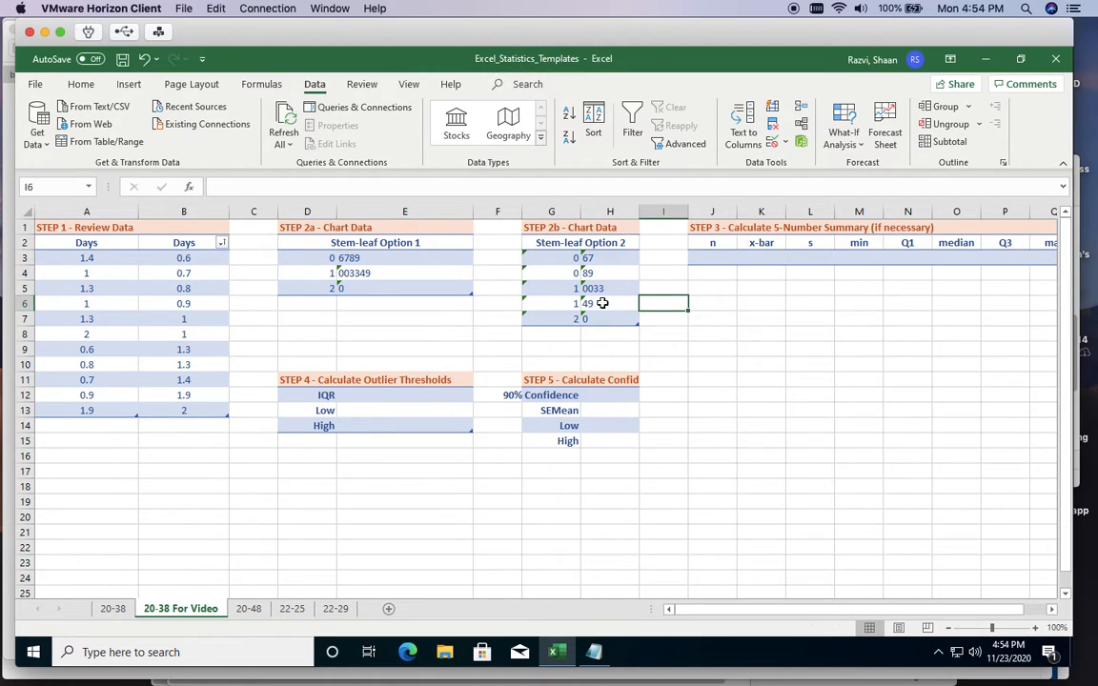
{"action": "left_click_drag", "start_coordinate": [359, 257], "coordinate": [361, 284]}
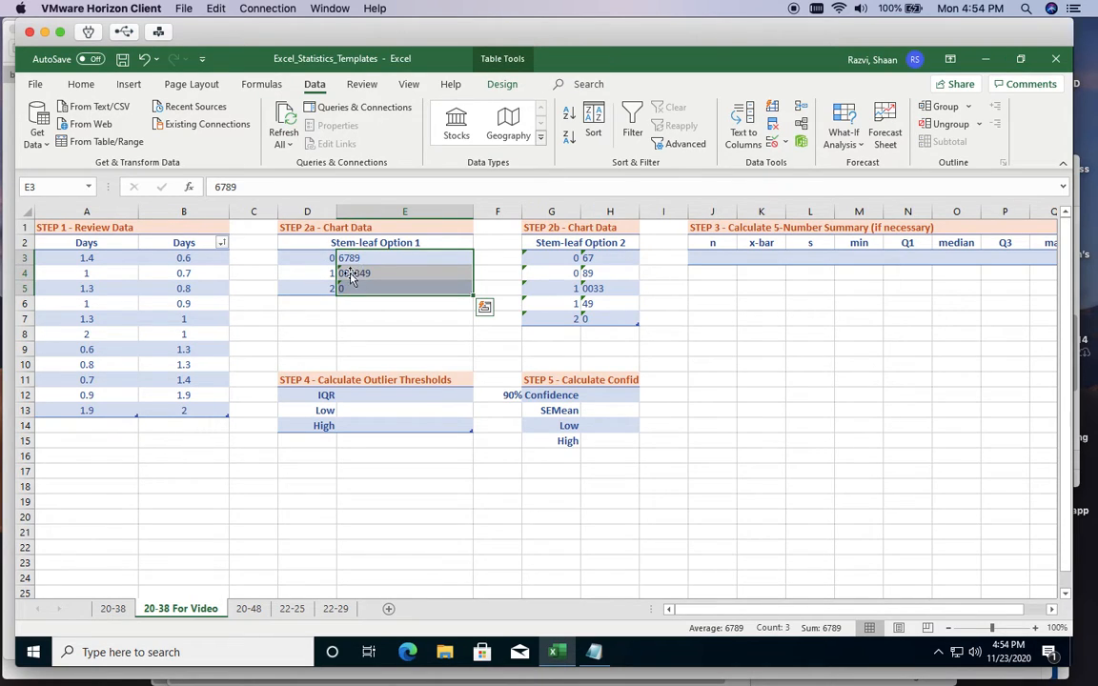
{"action": "left_click_drag", "start_coordinate": [591, 256], "coordinate": [589, 319]}
{"action": "left_click", "coordinate": [596, 286]}
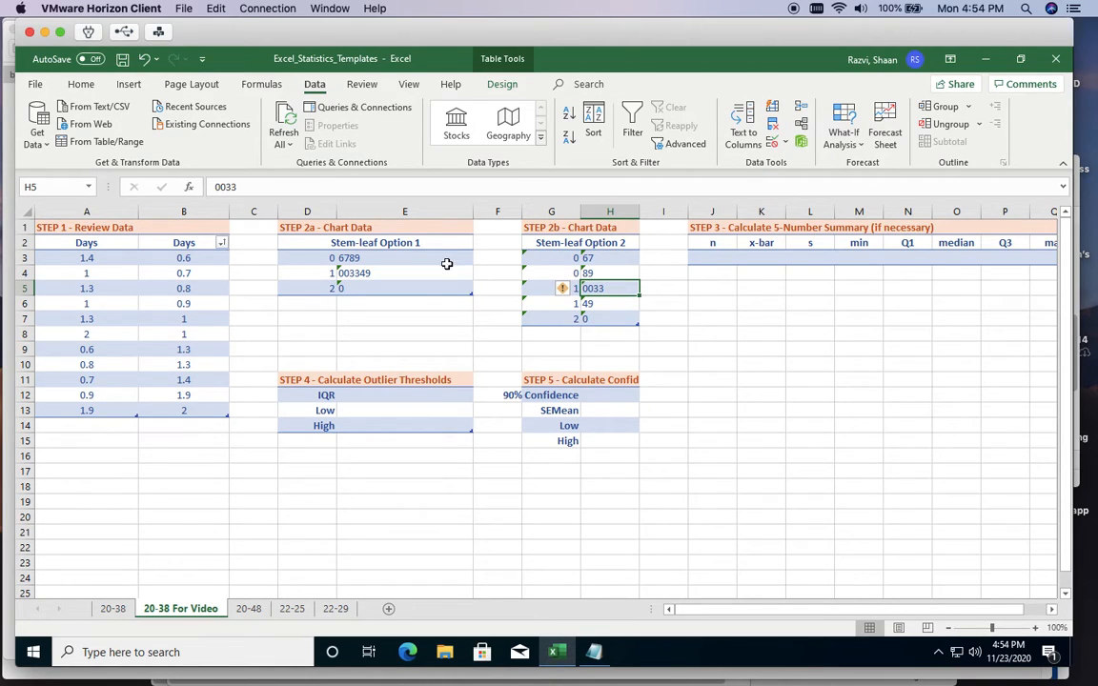
{"action": "left_click", "coordinate": [659, 288]}
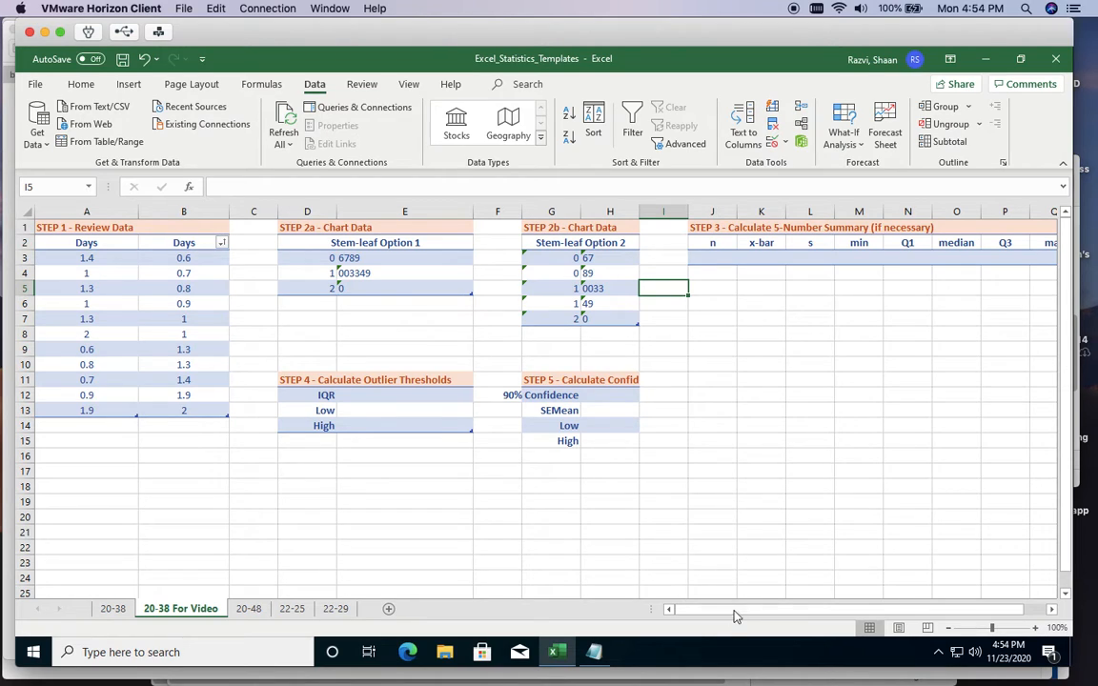
{"action": "left_click_drag", "start_coordinate": [734, 615], "coordinate": [755, 613]}
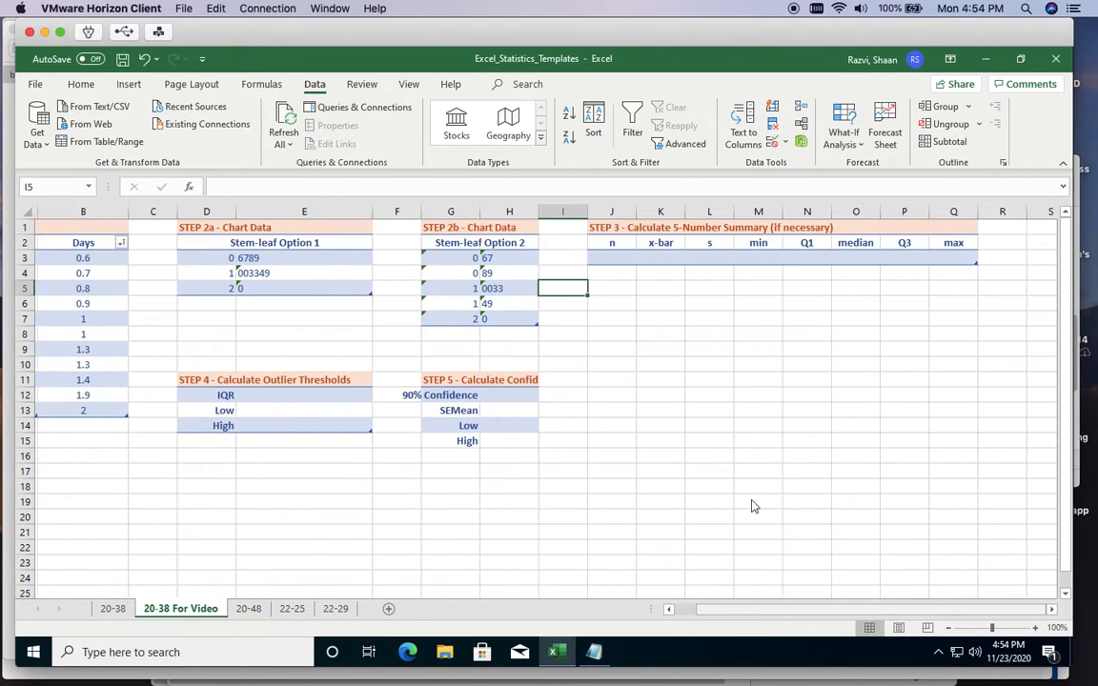
{"action": "left_click", "coordinate": [600, 257]}
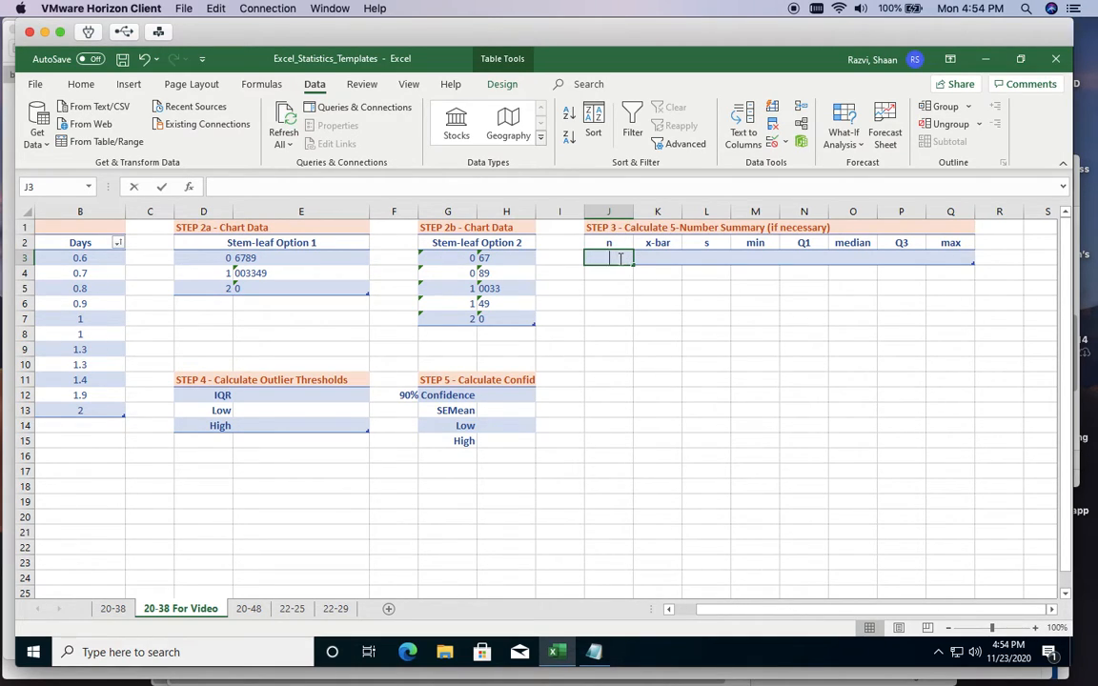
{"action": "type", "text": "=count"}
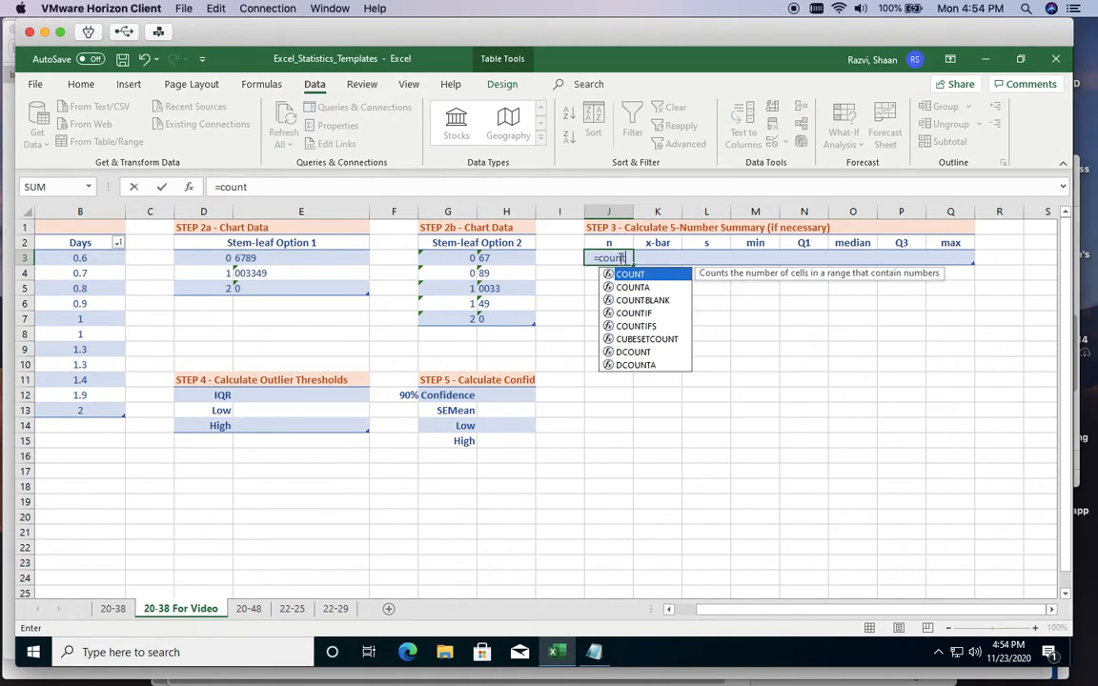
{"action": "type", "text": "("}
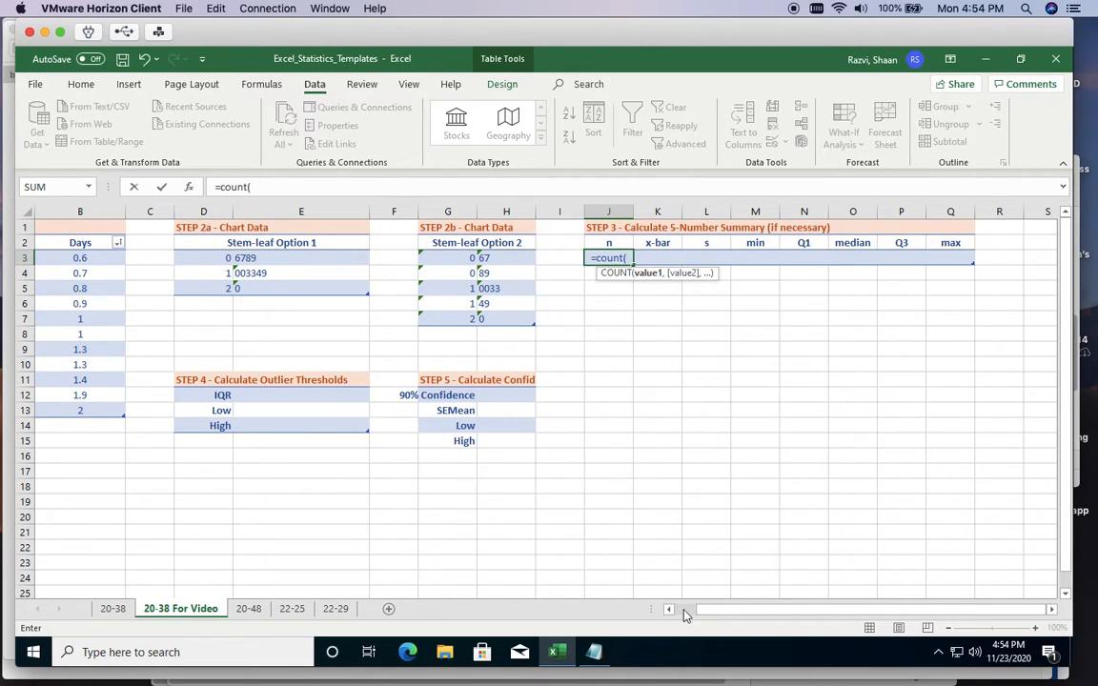
{"action": "left_click_drag", "start_coordinate": [703, 613], "coordinate": [678, 613]}
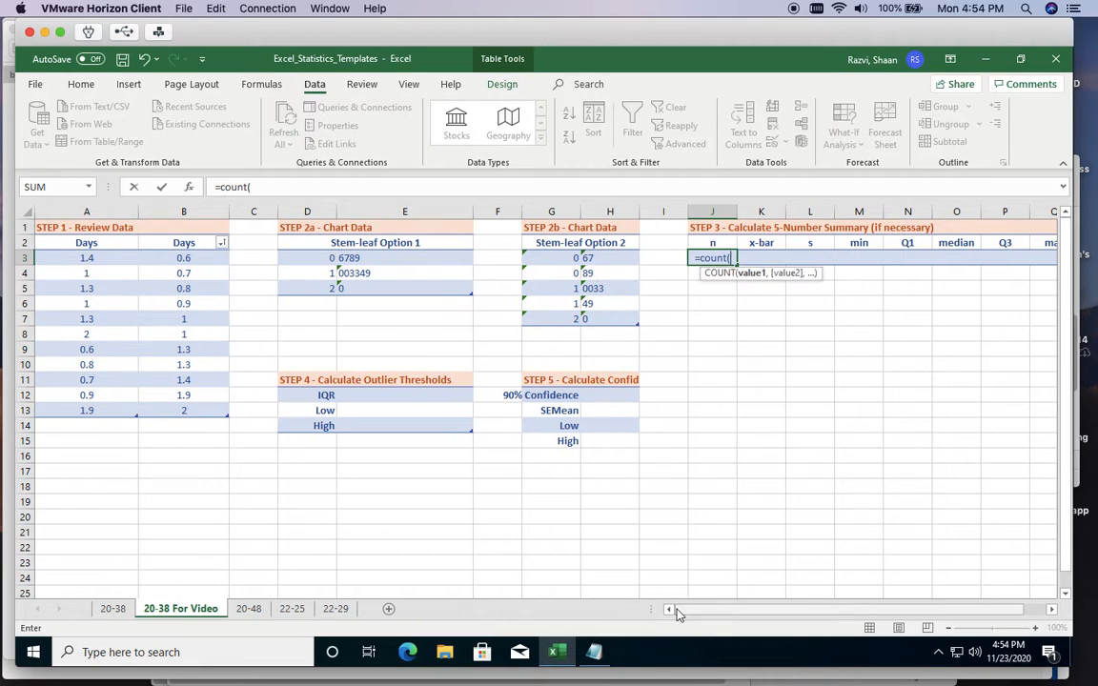
{"action": "left_click", "coordinate": [270, 207]}
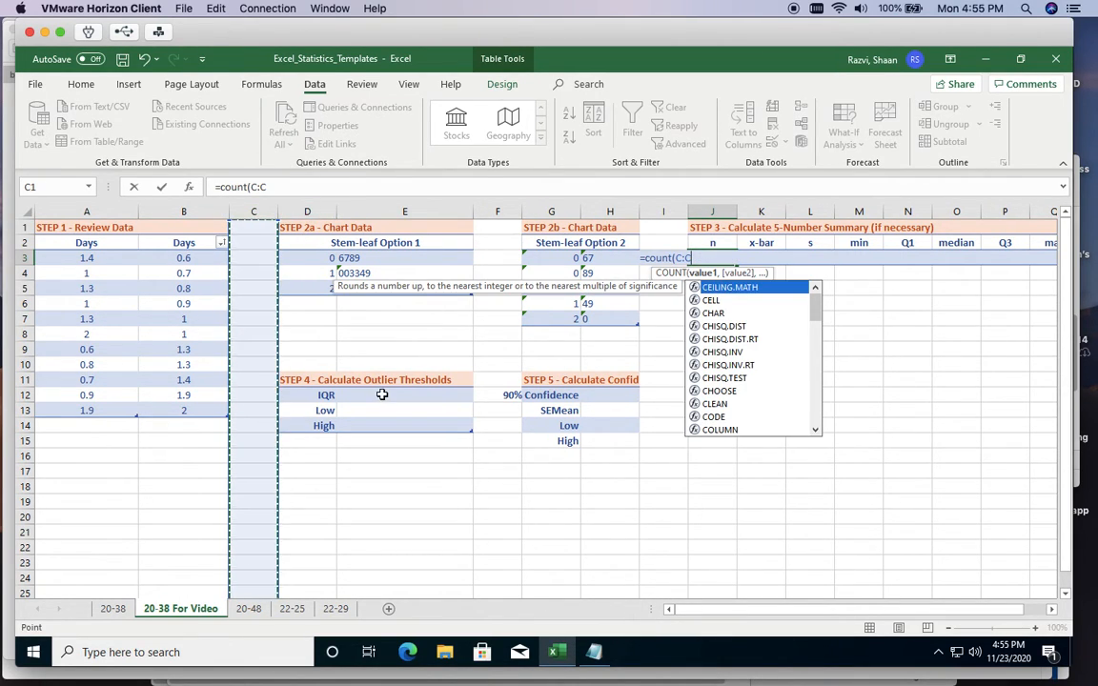
{"action": "key", "text": "Escape"}
{"action": "key", "text": "Escape"}
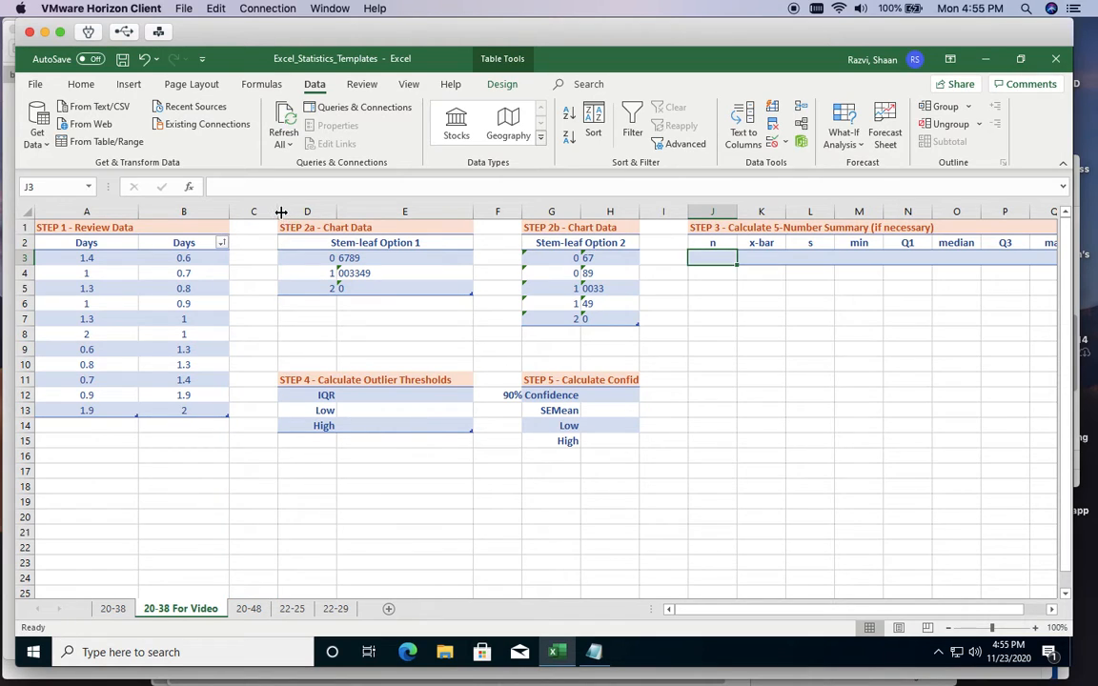
- Narrow the empty spacer columns C, F and I so that the Step 3 table fits in view beside the data
{"action": "left_click_drag", "start_coordinate": [281, 211], "coordinate": [246, 210]}
{"action": "left_click_drag", "start_coordinate": [492, 212], "coordinate": [459, 211]}
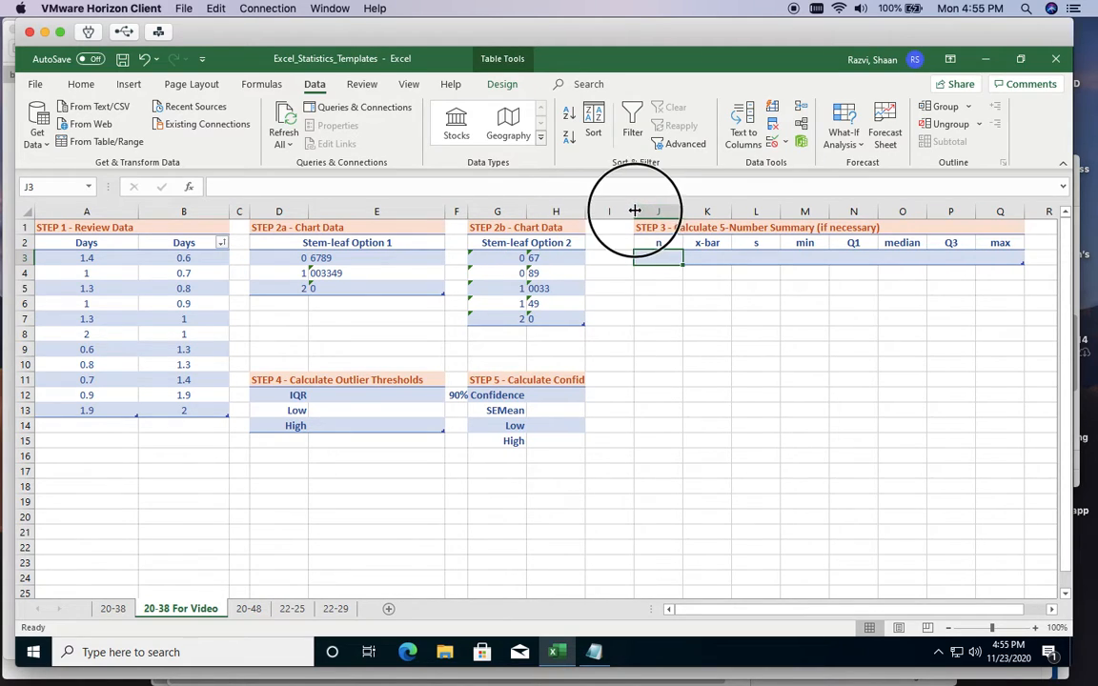
{"action": "left_click_drag", "start_coordinate": [634, 211], "coordinate": [606, 211]}
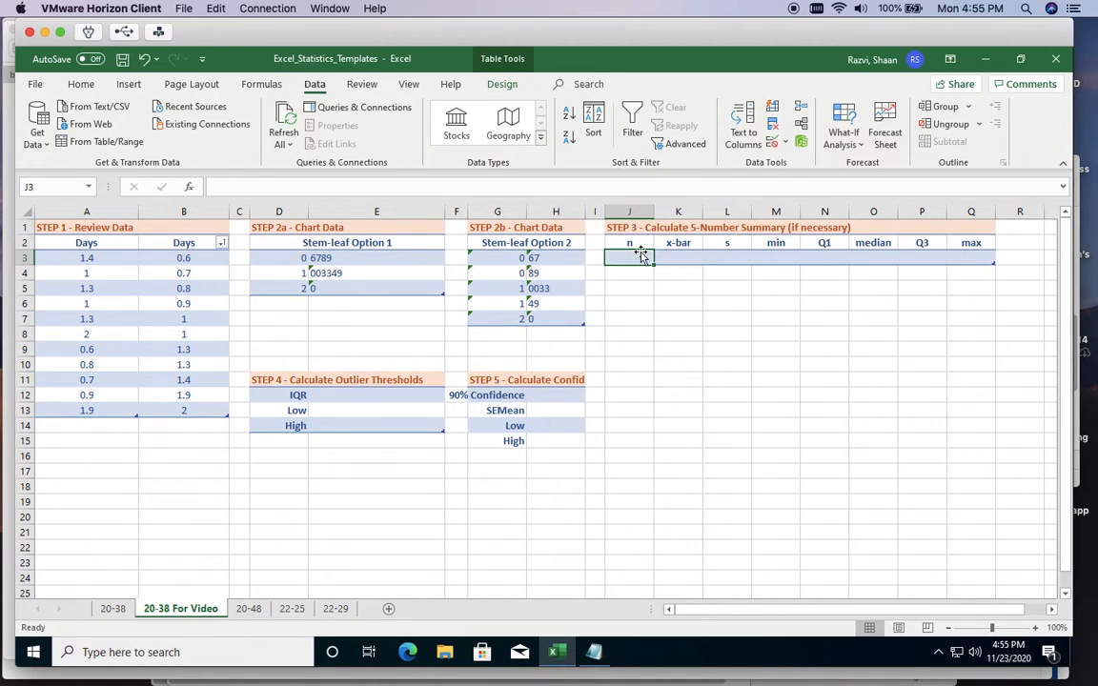
- Calculate n in J3 with a COUNT formula over the Days values in A3:A13
{"action": "type", "text": "=count("}
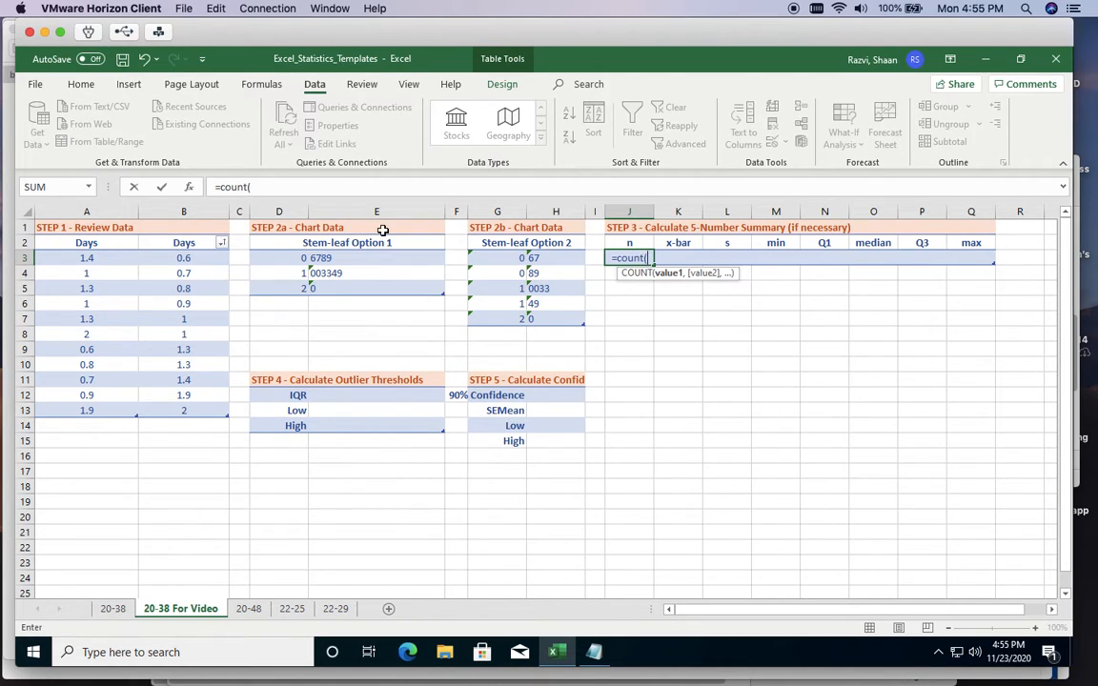
{"action": "left_click_drag", "start_coordinate": [121, 258], "coordinate": [118, 407]}
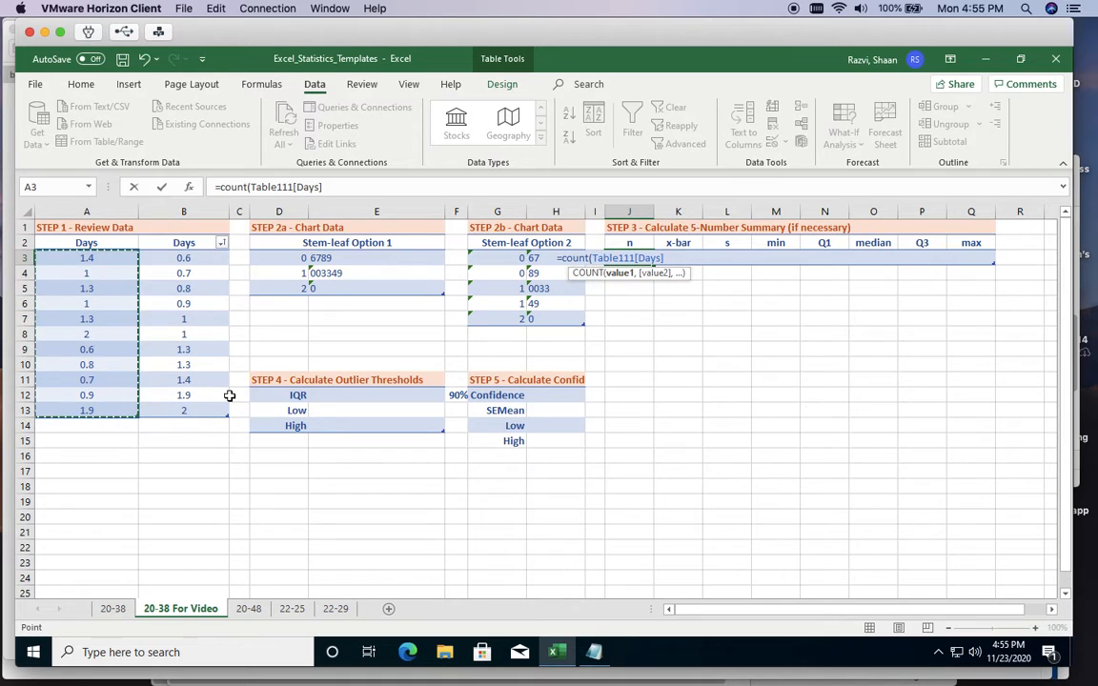
{"action": "type", "text": ")"}
{"action": "key", "text": "Return"}
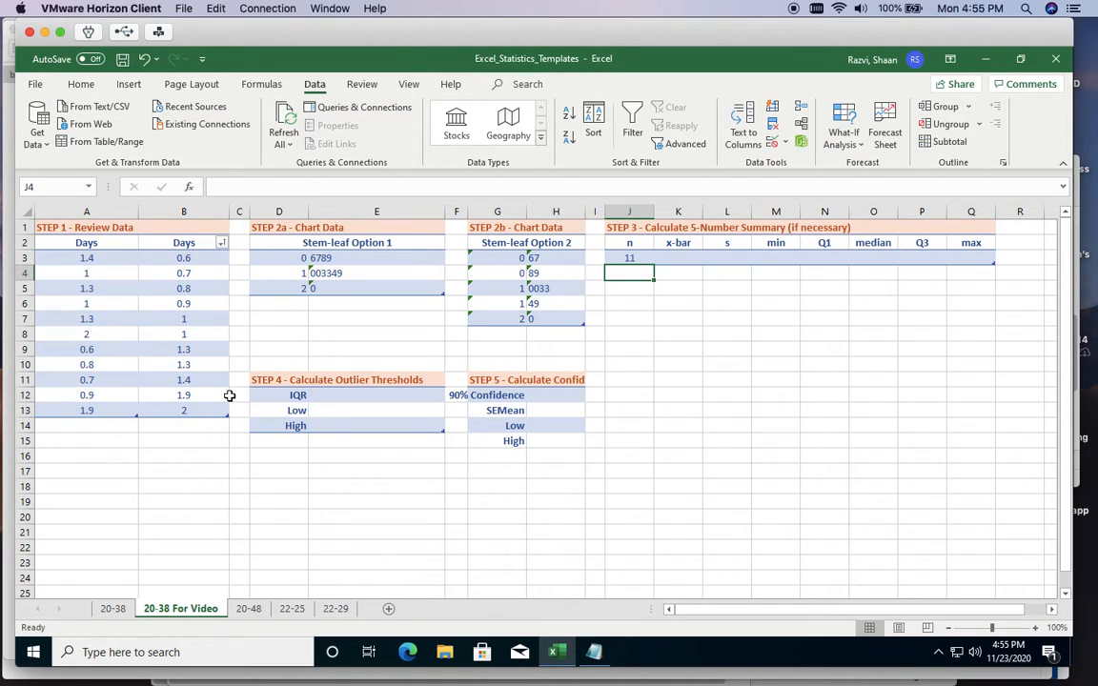
- Calculate x-bar in K3 with an AVERAGE formula over the Days values in A3:A13
{"action": "key", "text": "Up"}
{"action": "key", "text": "Right"}
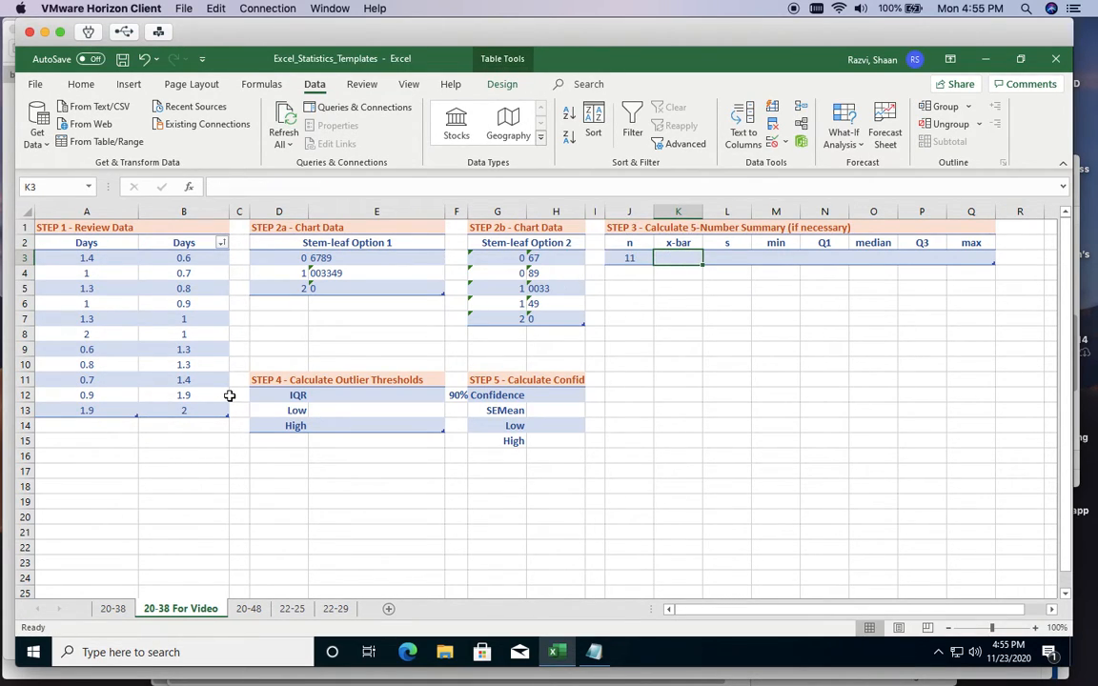
{"action": "type", "text": "="}
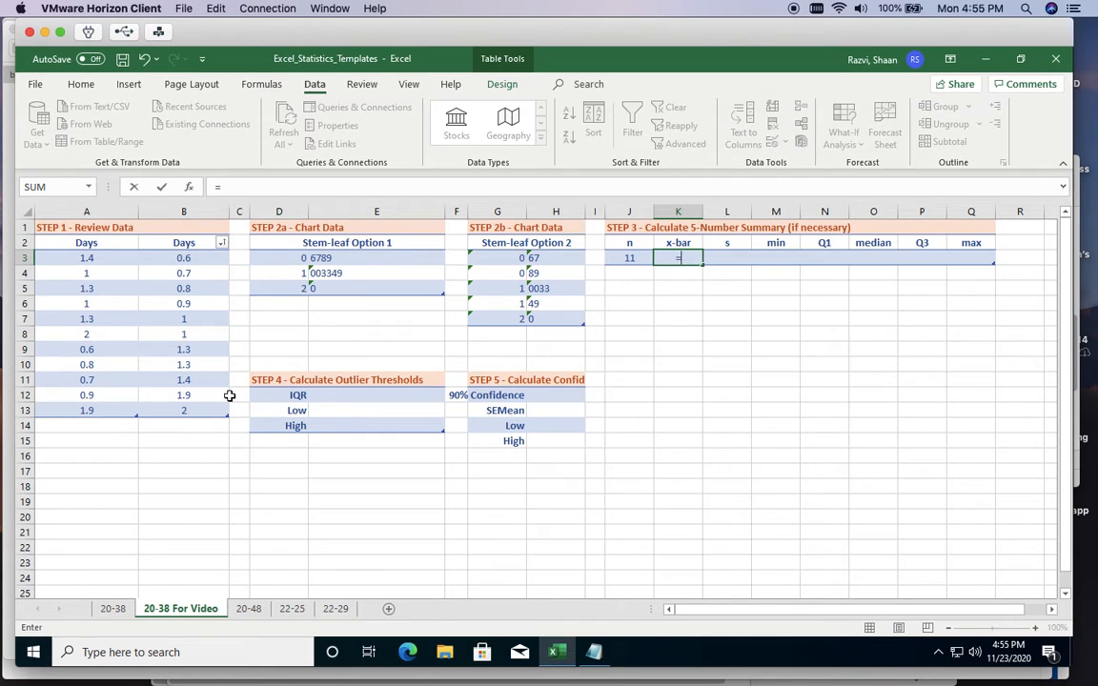
{"action": "type", "text": "aver"}
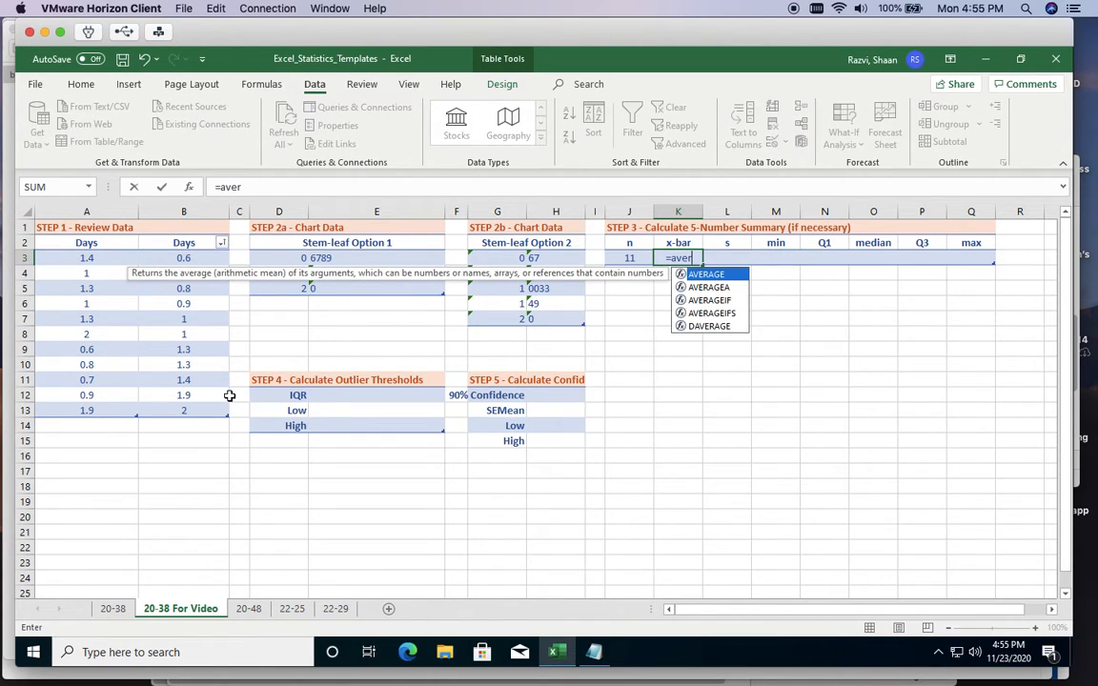
{"action": "key", "text": "Tab"}
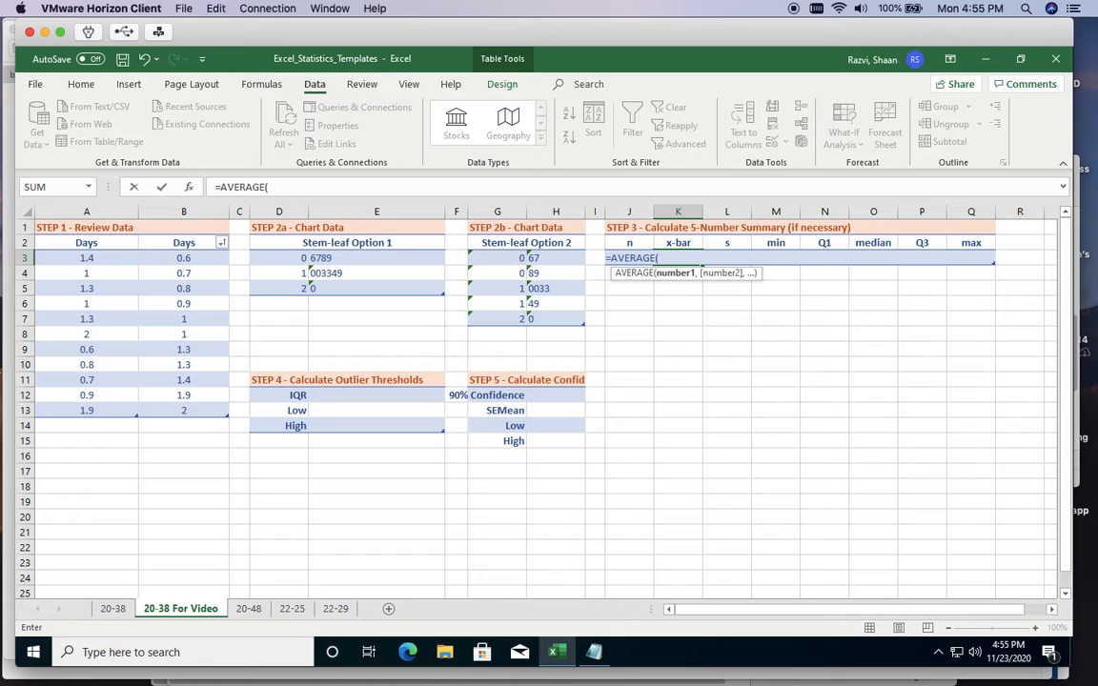
{"action": "left_click_drag", "start_coordinate": [95, 255], "coordinate": [105, 411]}
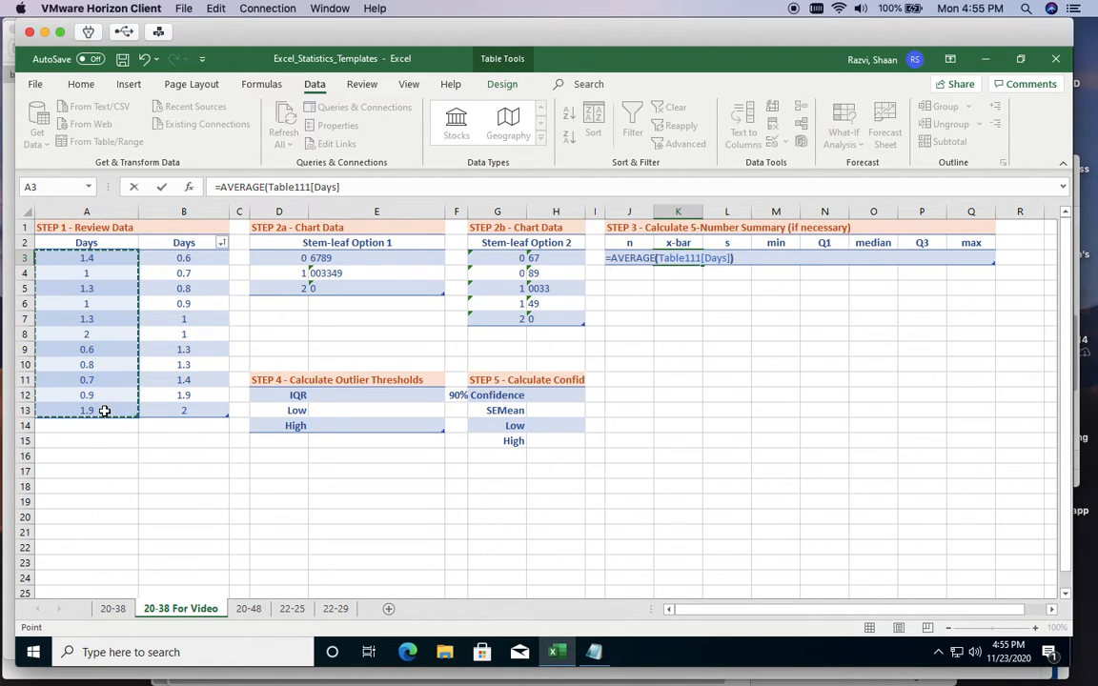
{"action": "key", "text": "Return"}
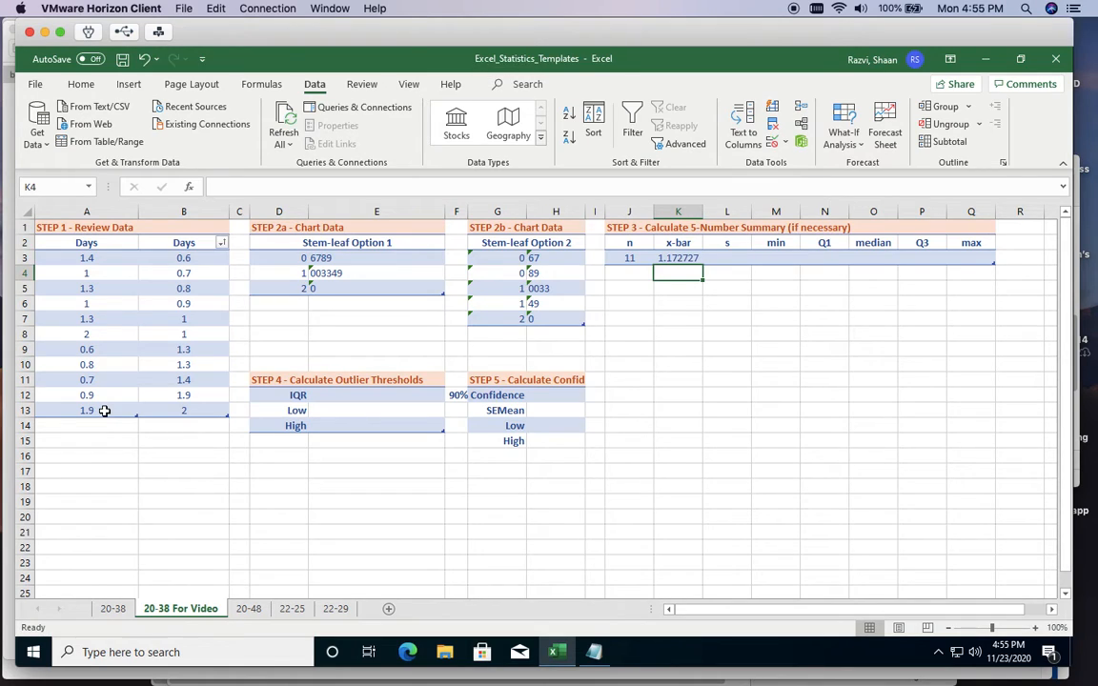
- Calculate s in L3 with a STDEV formula over the Days values in A3:A13
{"action": "key", "text": "Up"}
{"action": "key", "text": "Right"}
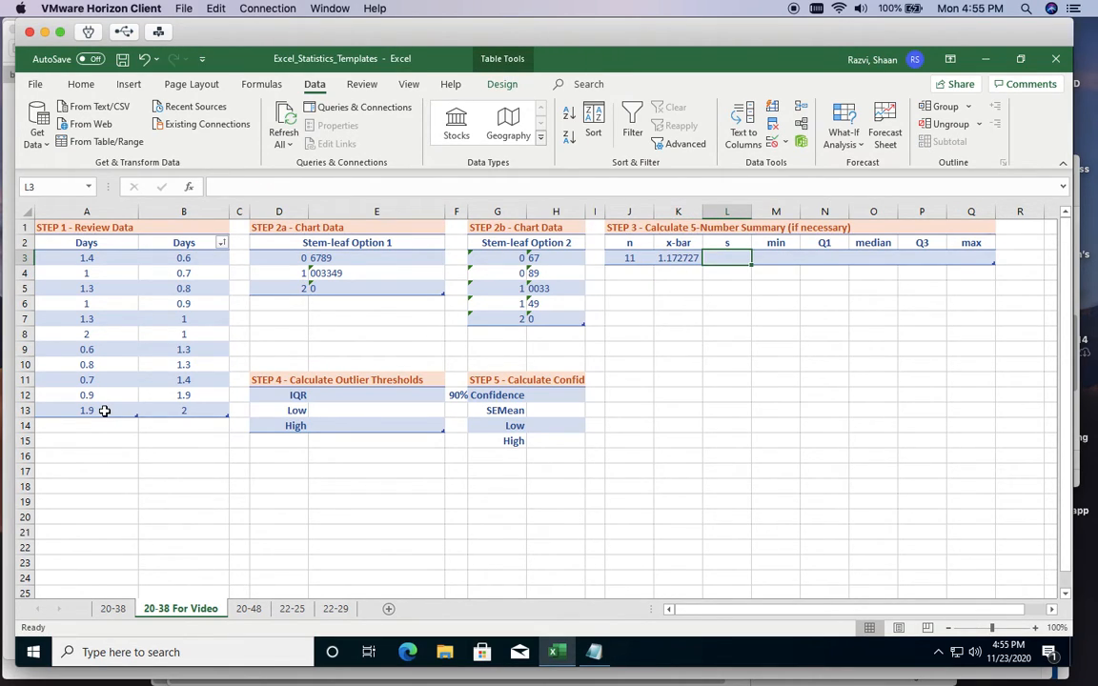
{"action": "type", "text": "="}
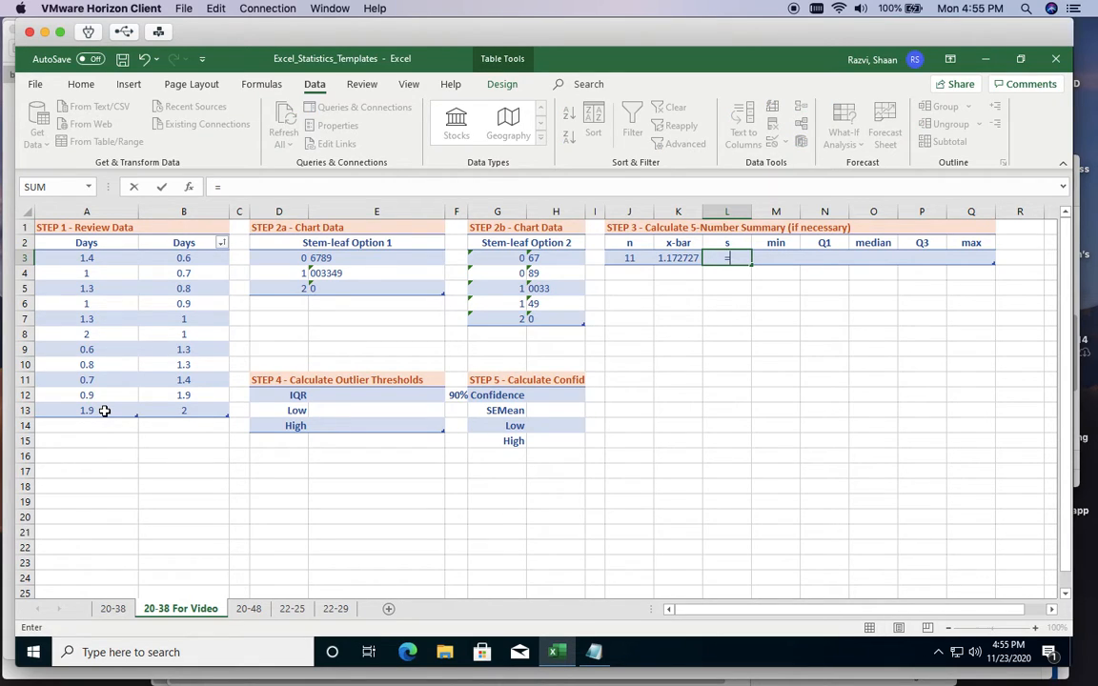
{"action": "type", "text": "std"}
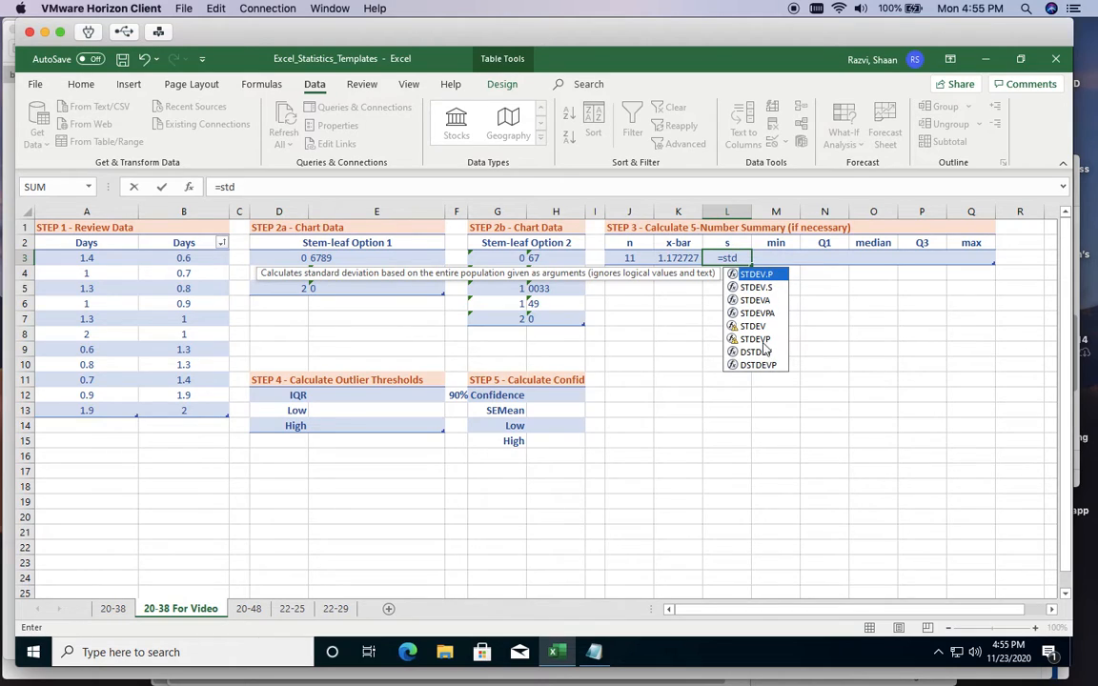
{"action": "left_click", "coordinate": [759, 329]}
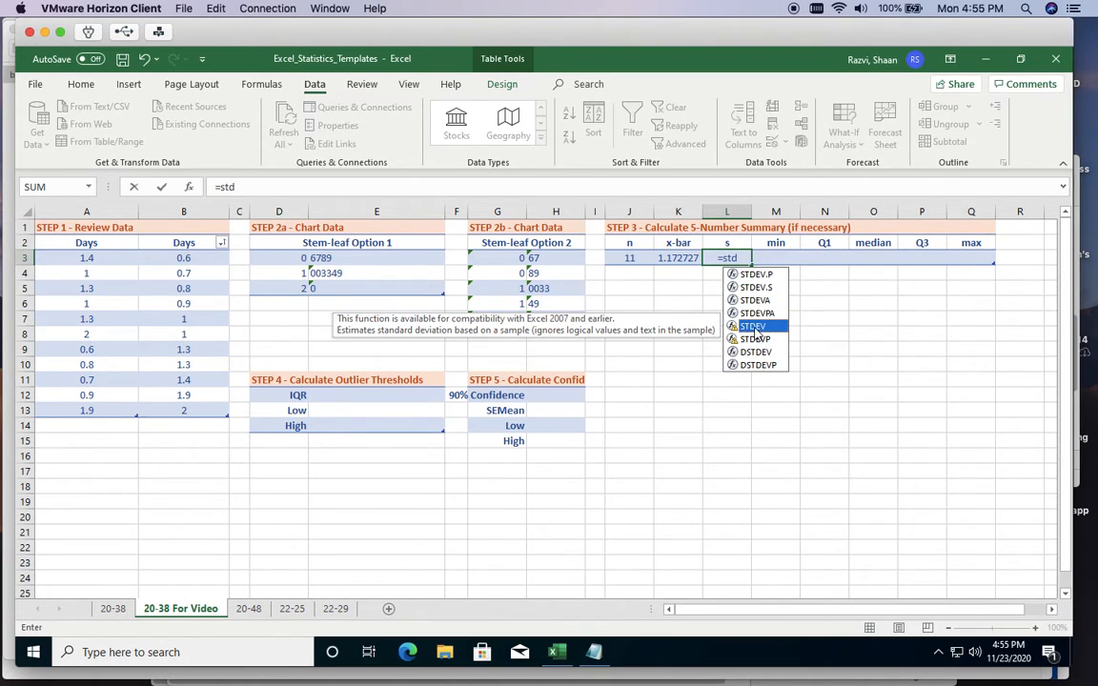
{"action": "double_click", "coordinate": [755, 330]}
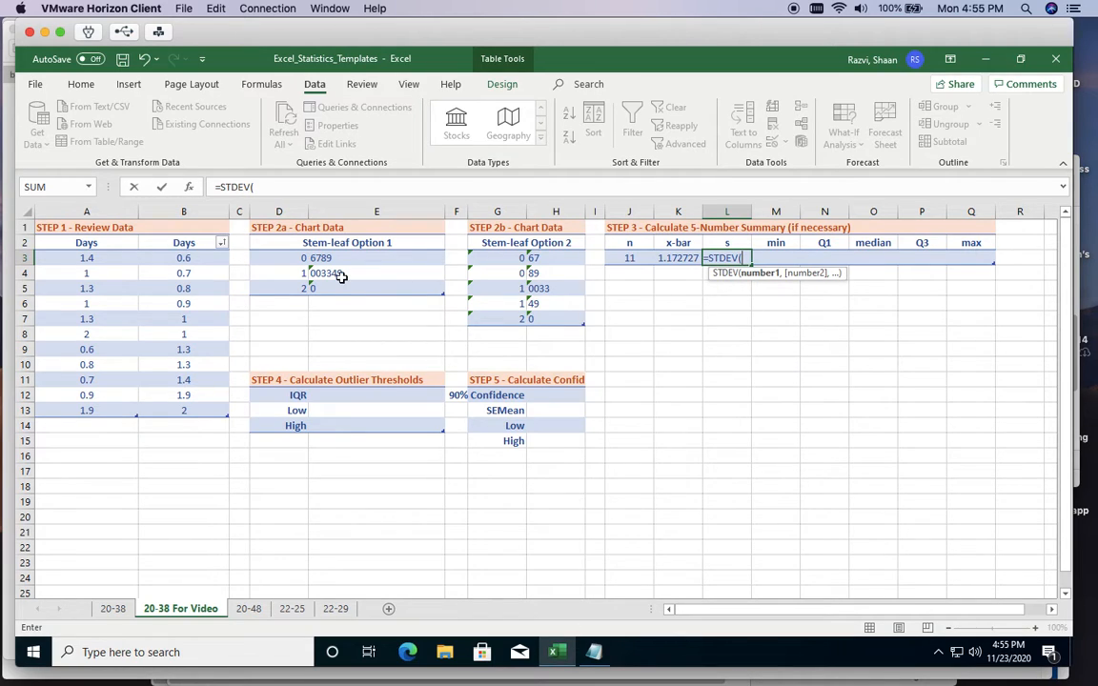
{"action": "left_click_drag", "start_coordinate": [87, 259], "coordinate": [86, 410]}
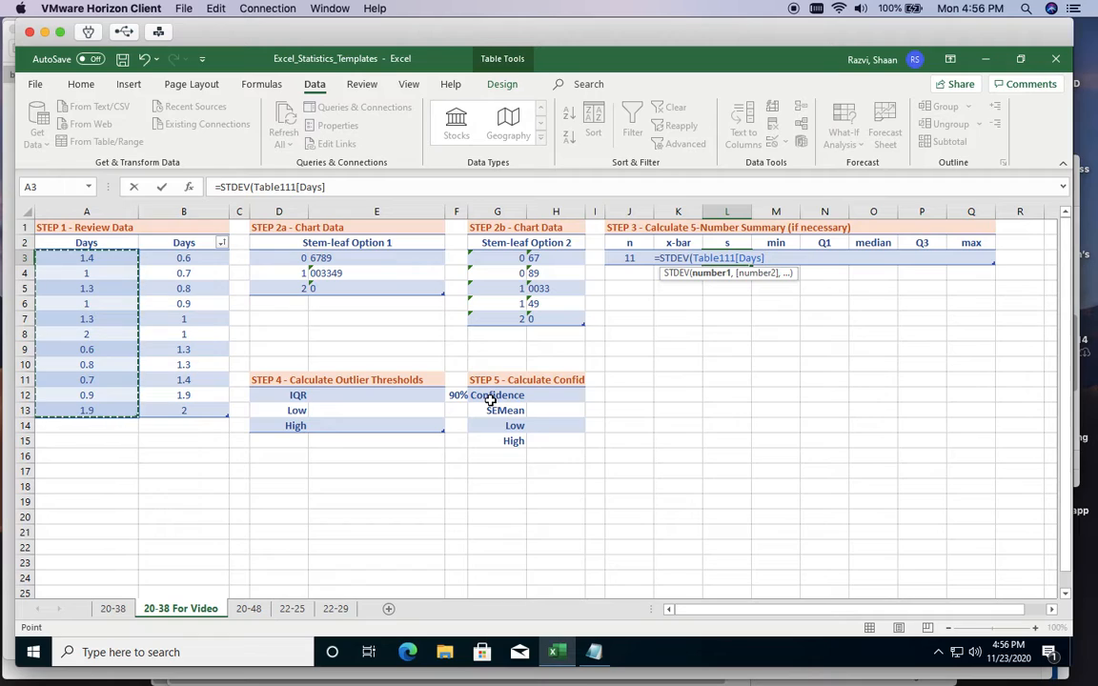
{"action": "key", "text": "Return"}
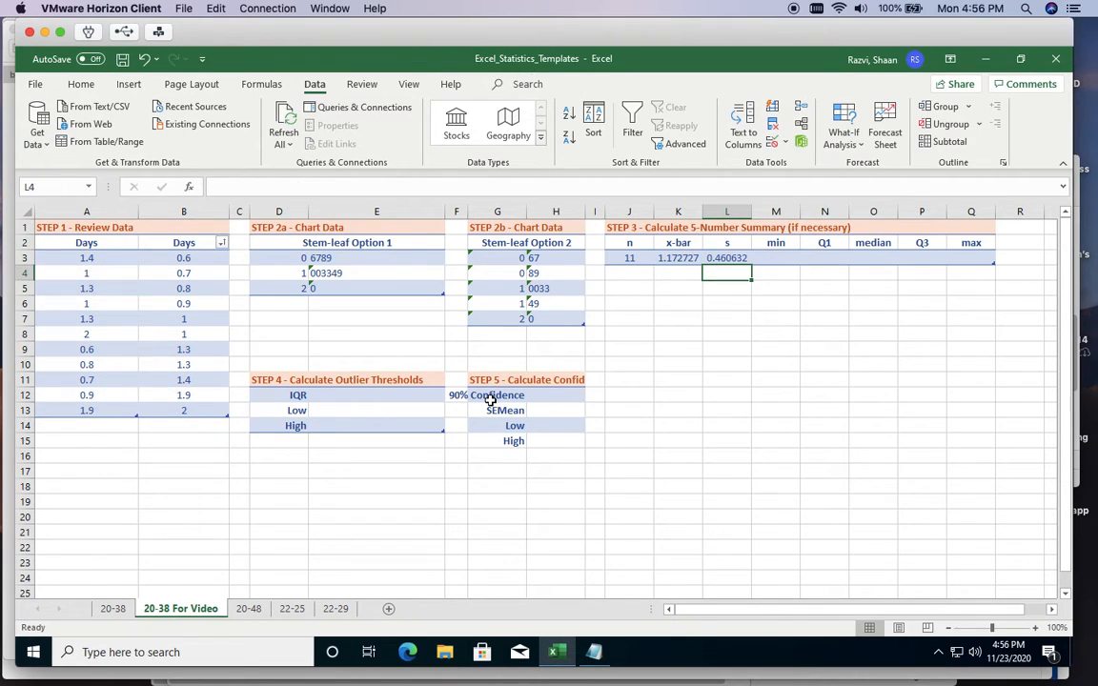
{"action": "left_click", "coordinate": [736, 258]}
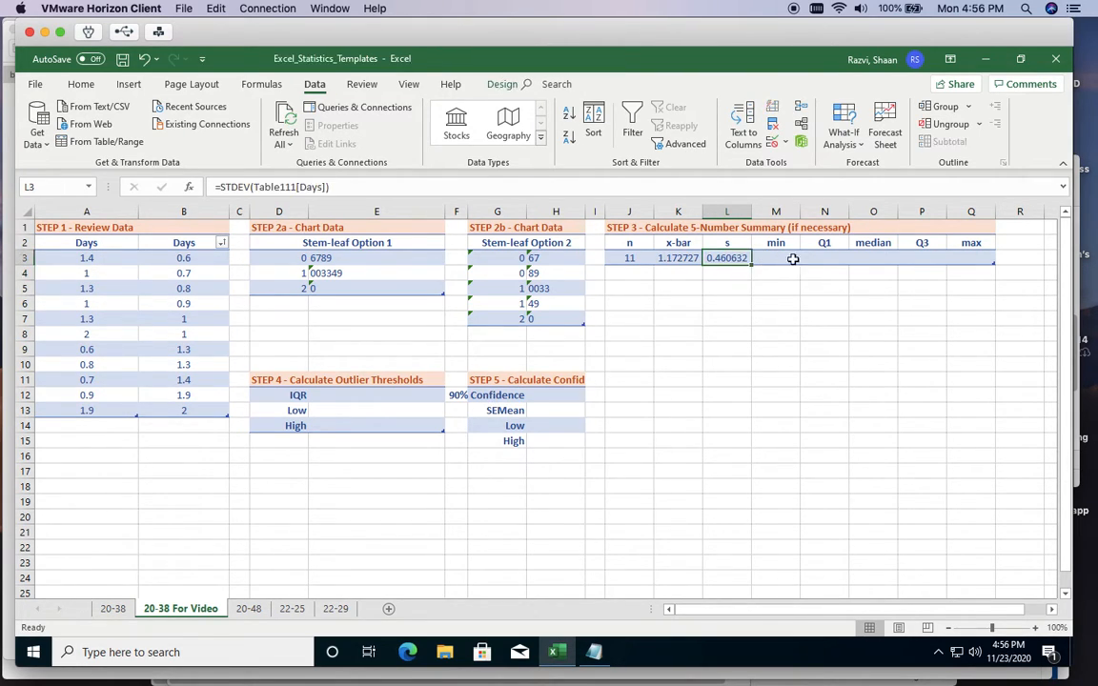
- Calculate min in M3 with a MIN formula over the Days values in A3:A13
{"action": "left_click", "coordinate": [777, 257]}
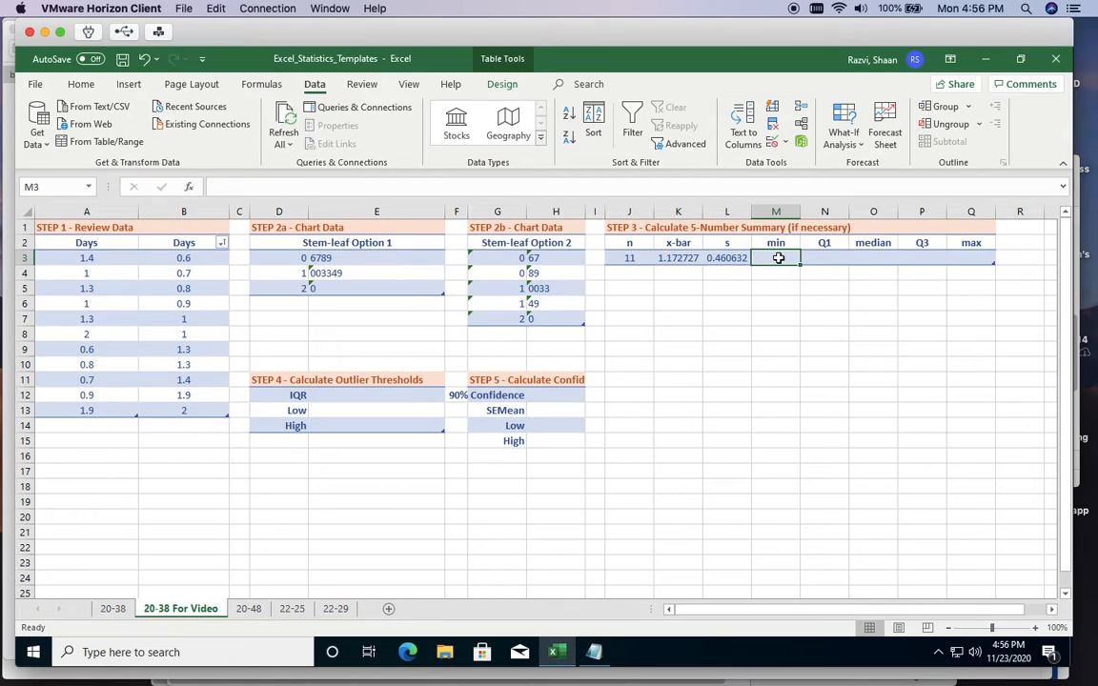
{"action": "type", "text": "=min"}
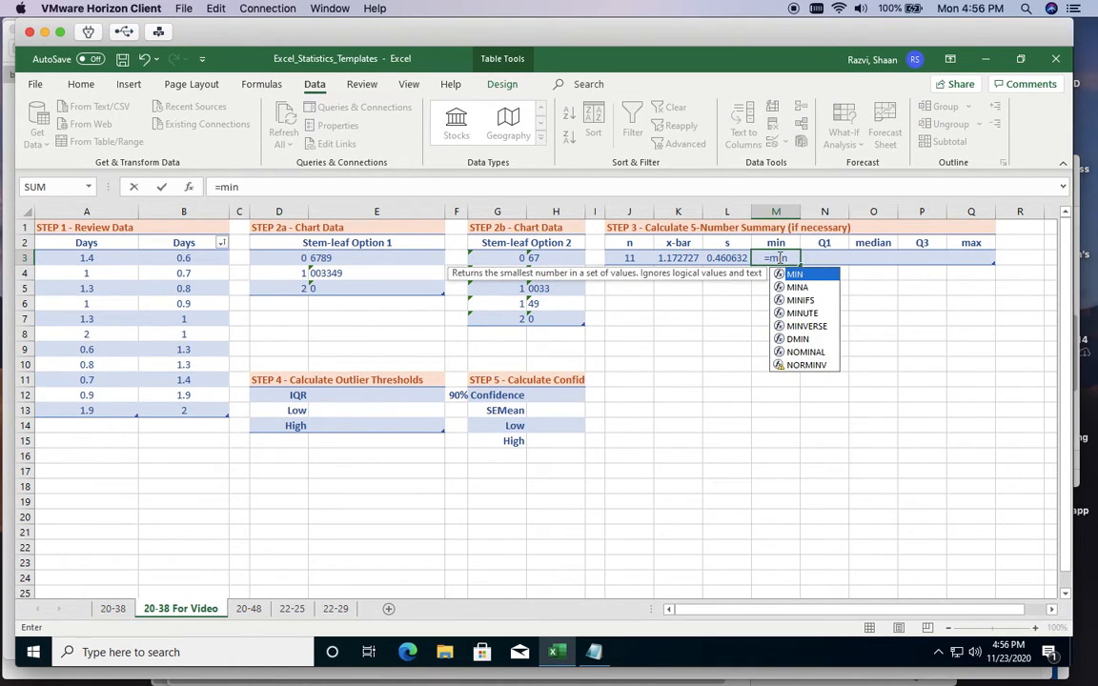
{"action": "type", "text": "("}
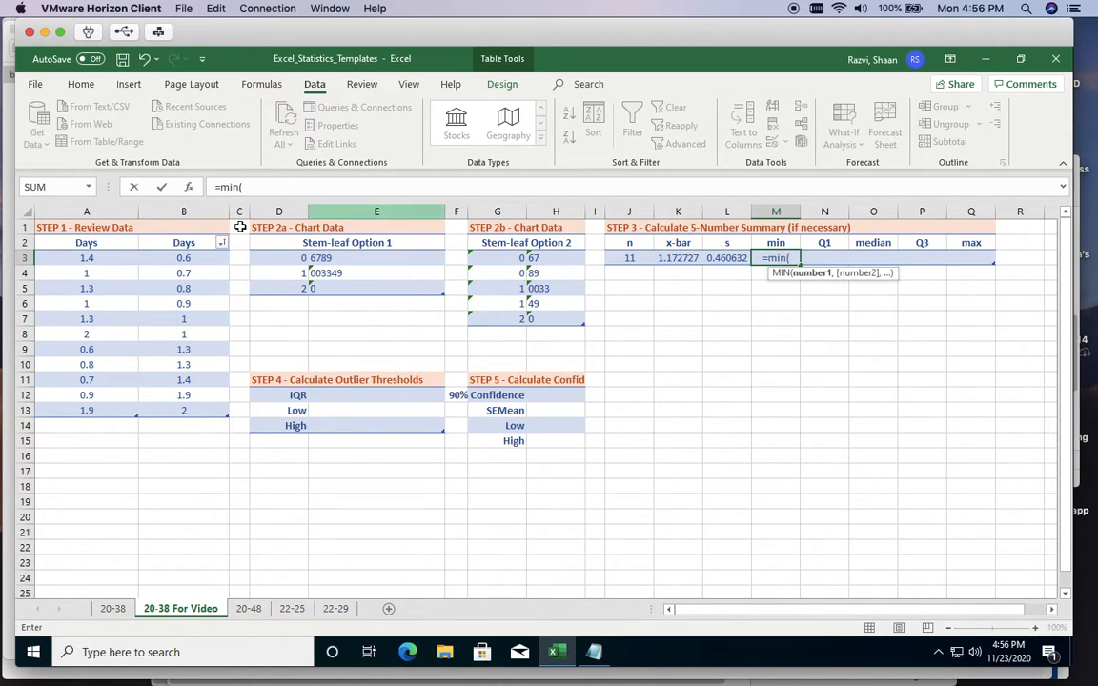
{"action": "left_click_drag", "start_coordinate": [85, 258], "coordinate": [120, 407]}
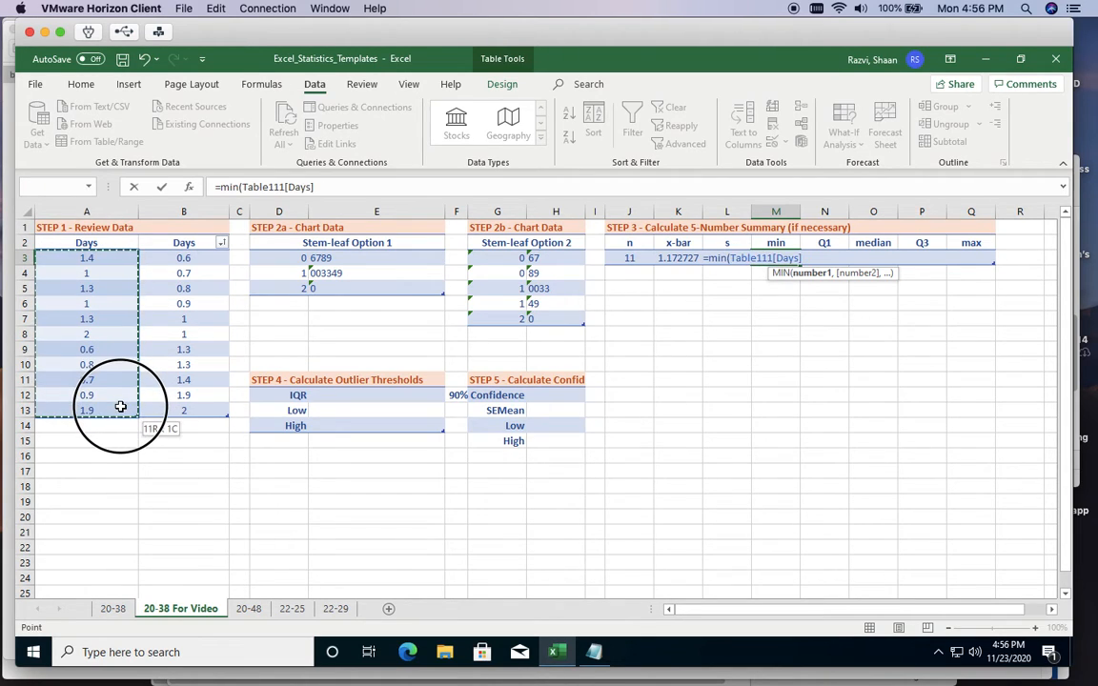
{"action": "type", "text": ")"}
{"action": "key", "text": "Return"}
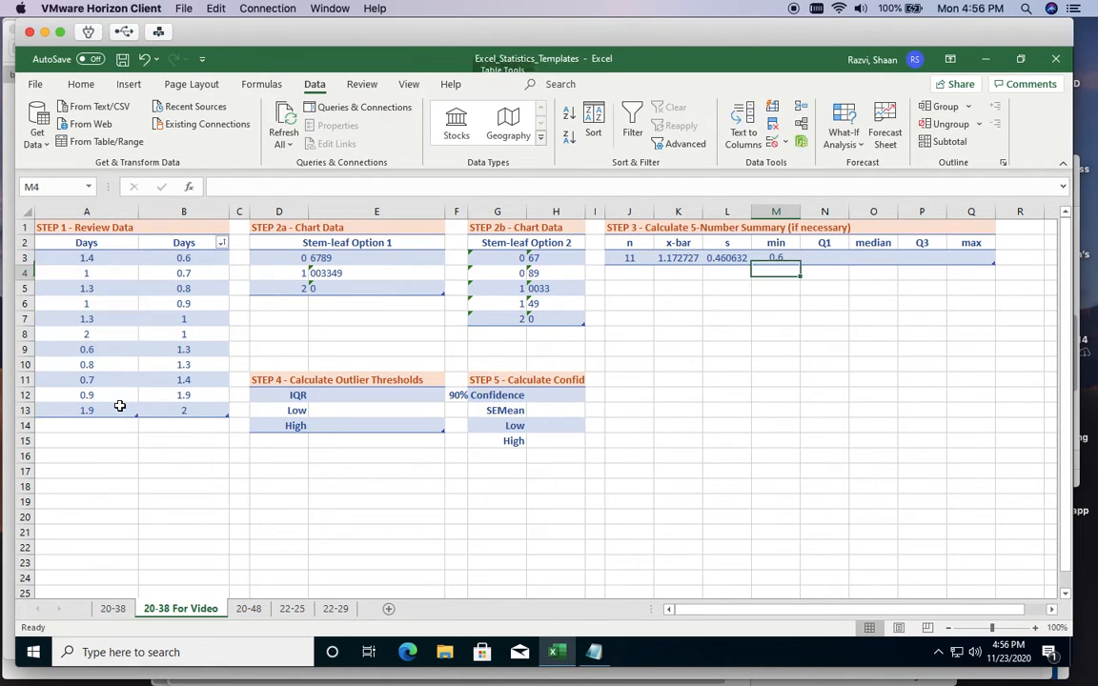
- Calculate the median in O3 with a MEDIAN formula over the Days values in A3:A13
{"action": "key", "text": "Up"}
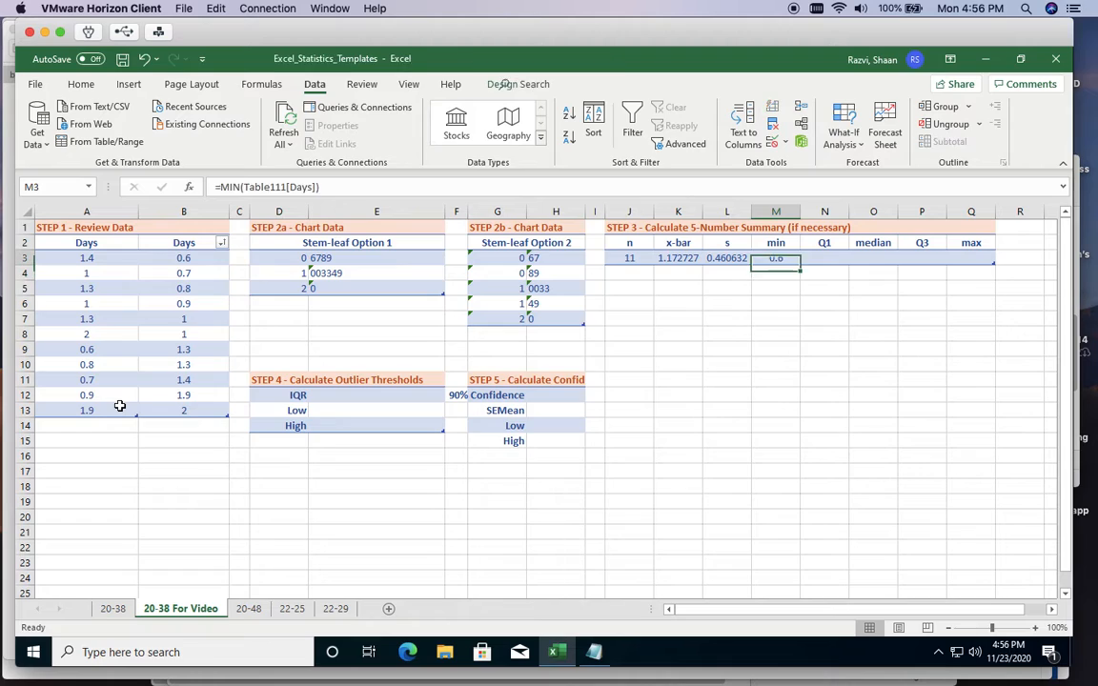
{"action": "key", "text": "Right"}
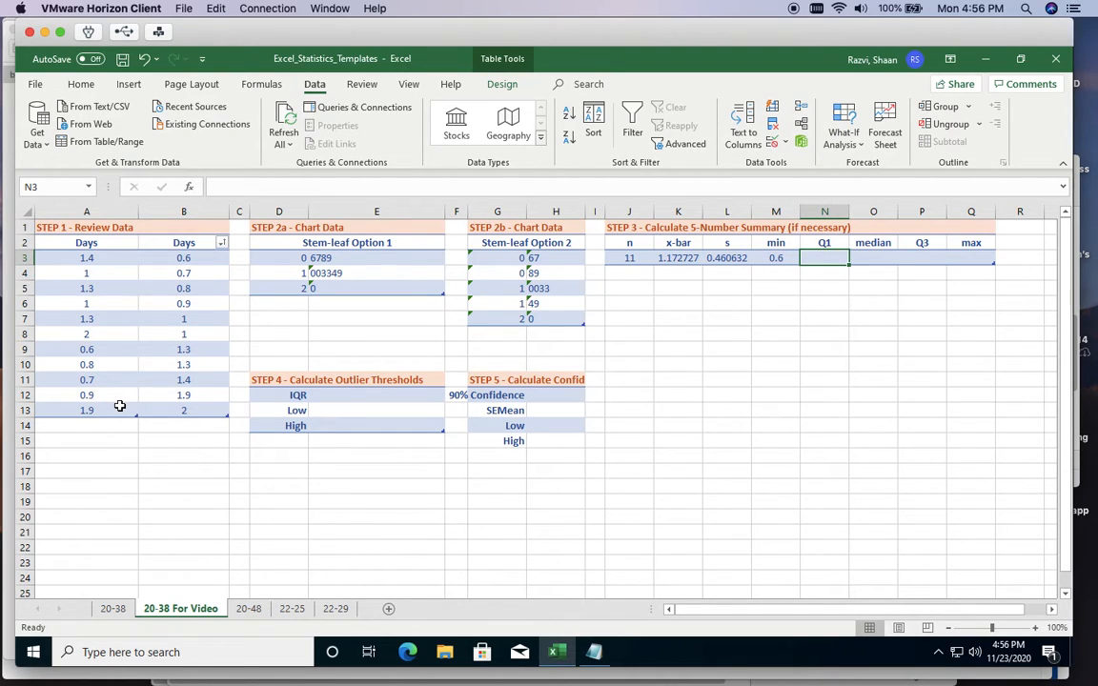
{"action": "key", "text": "Right"}
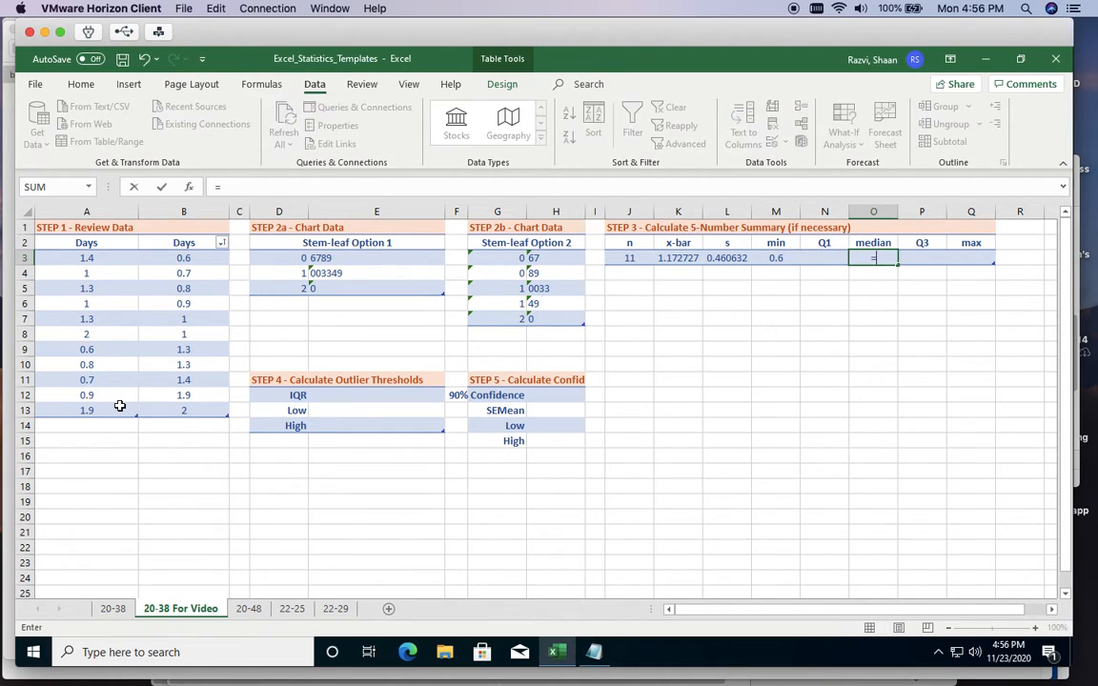
{"action": "type", "text": "=medi"}
{"action": "key", "text": "Tab"}
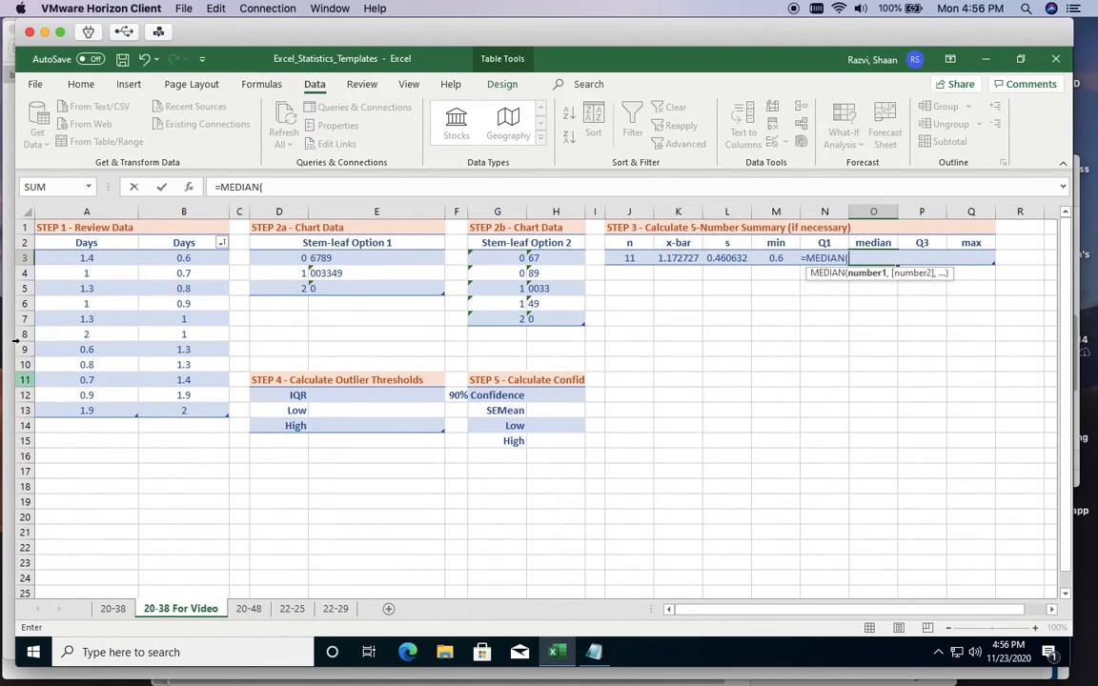
{"action": "left_click_drag", "start_coordinate": [86, 258], "coordinate": [88, 408]}
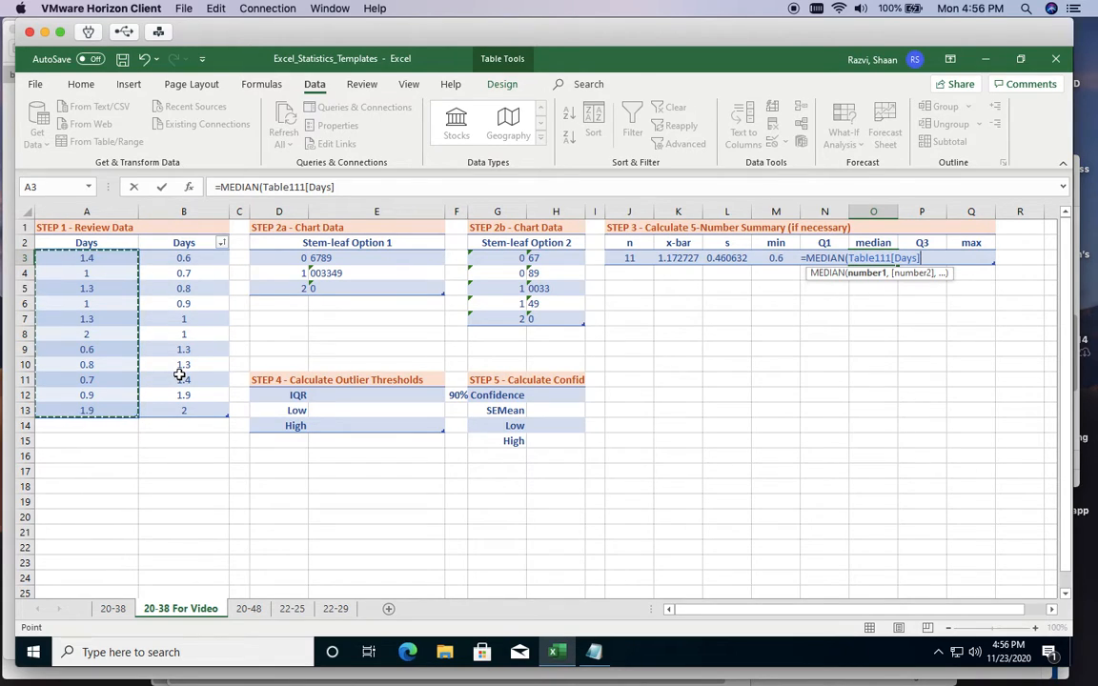
{"action": "type", "text": ")"}
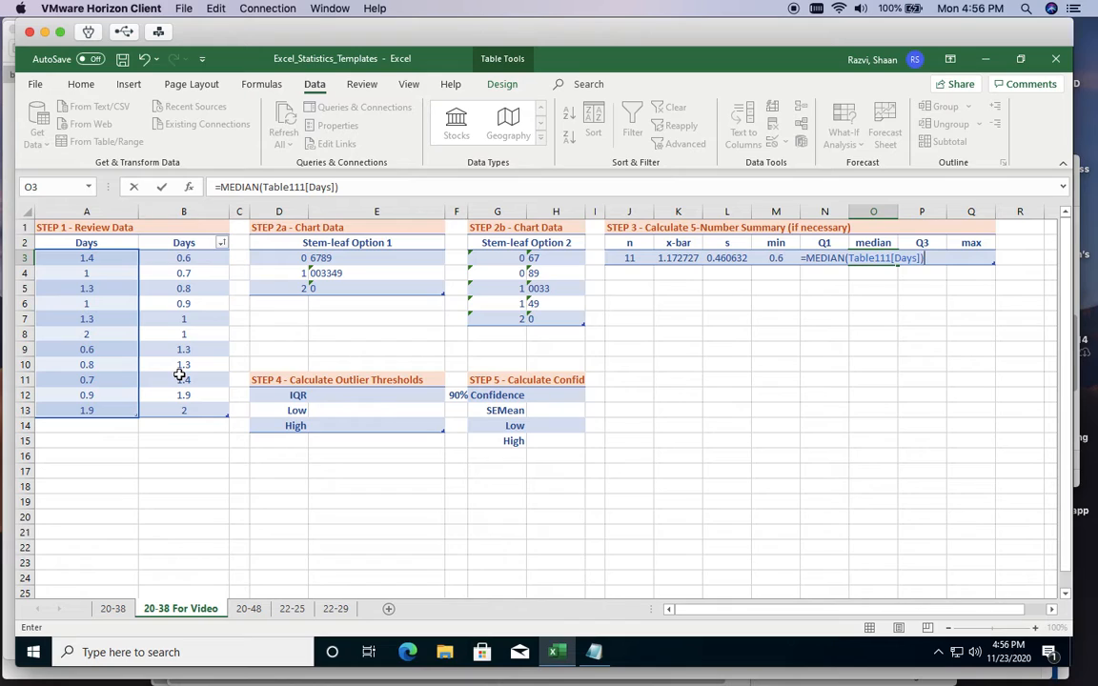
{"action": "key", "text": "Tab"}
- Calculate max in Q3 with a MAX formula over the Days values in A3:A13
{"action": "key", "text": "Tab"}
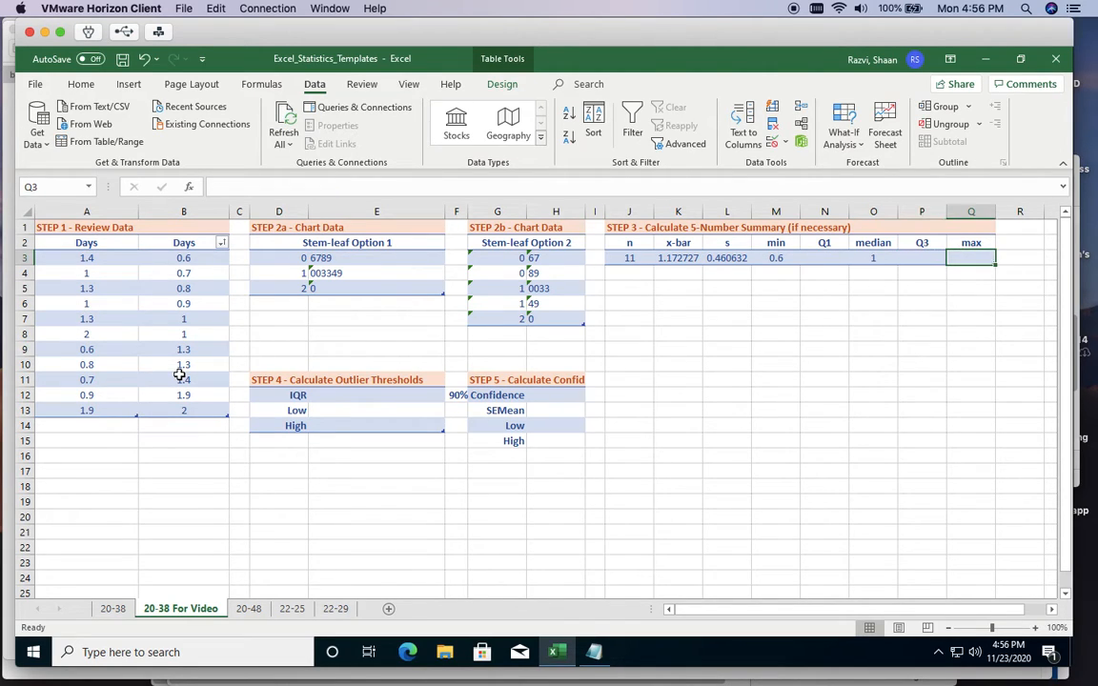
{"action": "type", "text": "=max"}
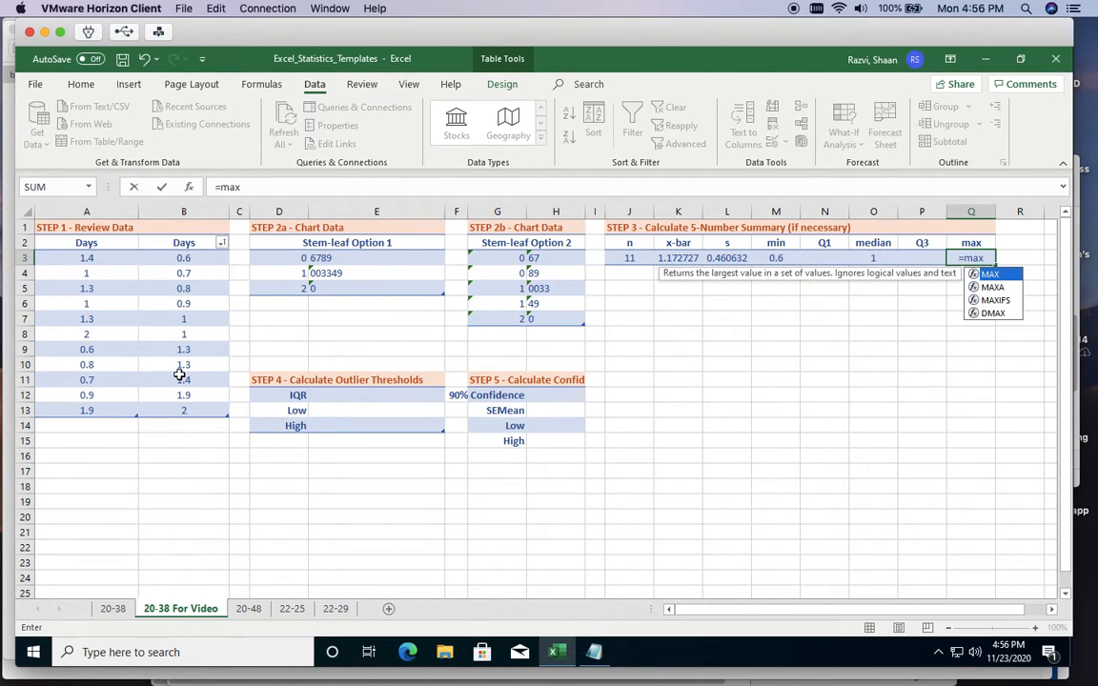
{"action": "type", "text": "("}
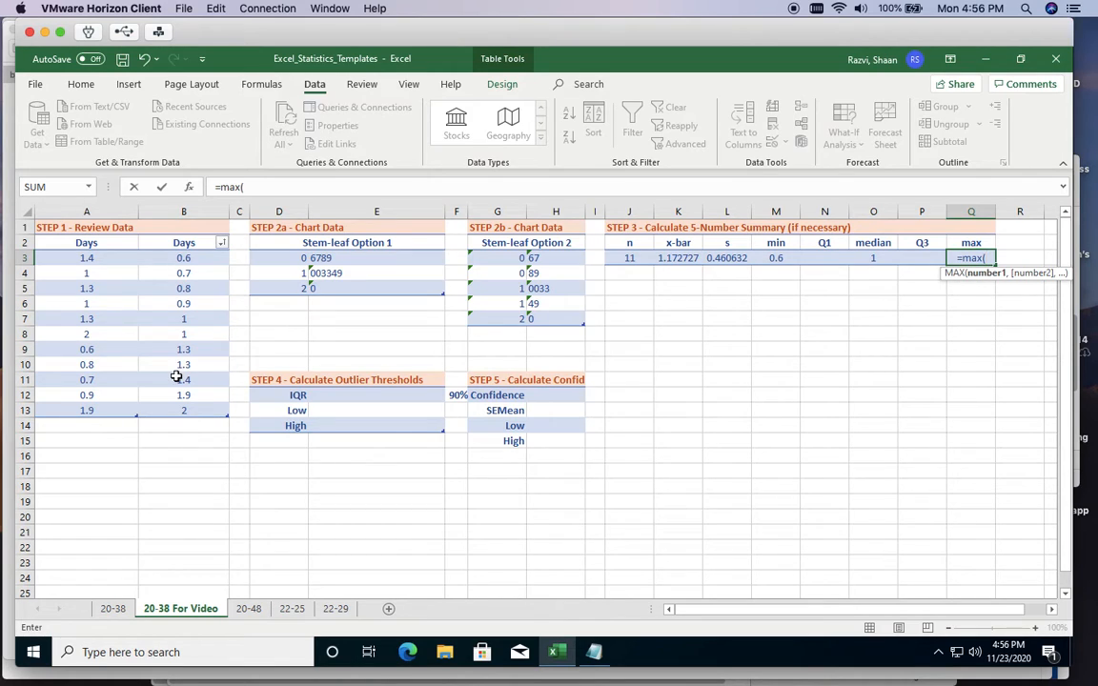
{"action": "left_click_drag", "start_coordinate": [105, 260], "coordinate": [100, 414]}
{"action": "type", "text": ")"}
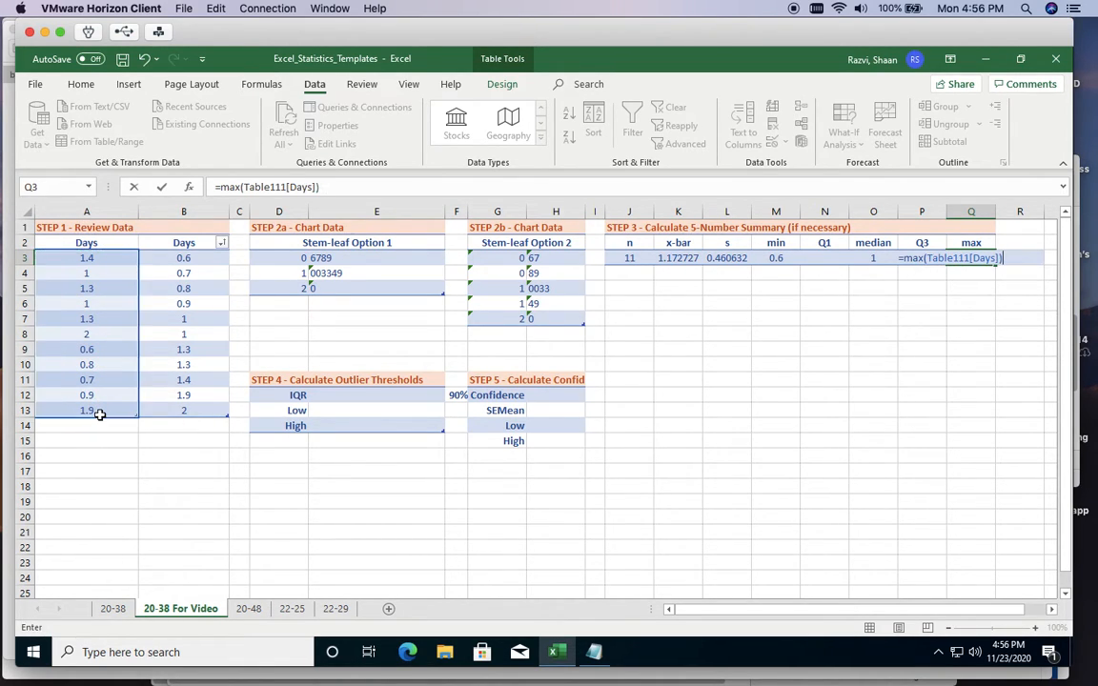
{"action": "key", "text": "Return"}
- Calculate Q1 in N3 with a QUARTILE.EXC formula over the Days values in A3:A13, using quartile 1
{"action": "key", "text": "Up"}
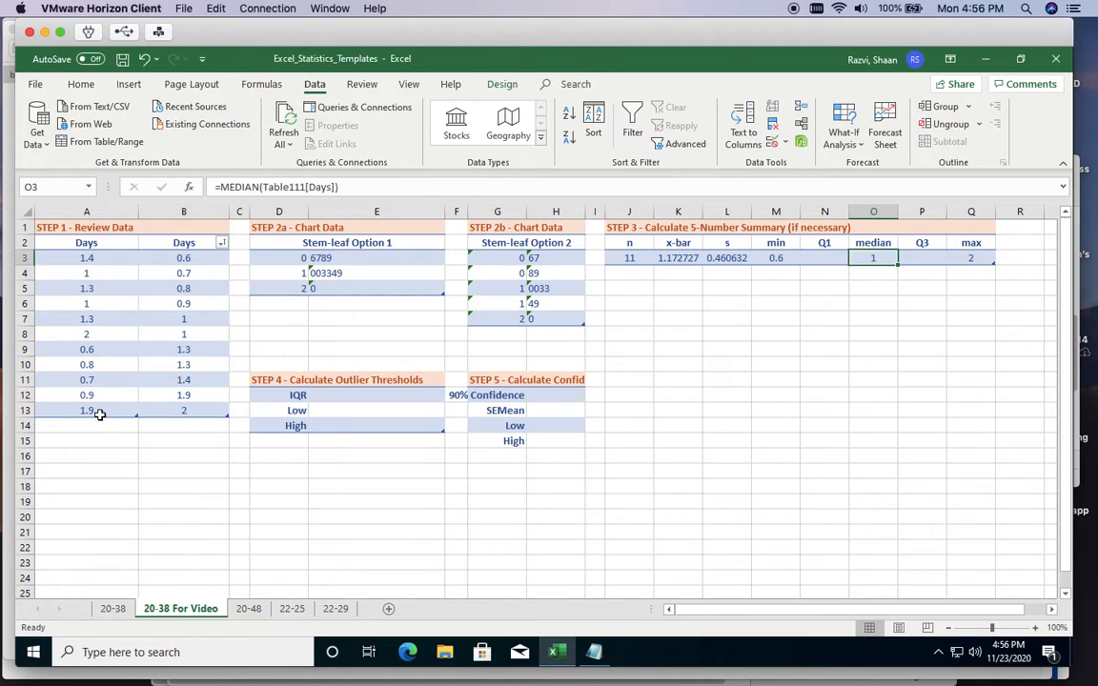
{"action": "key", "text": "Left"}
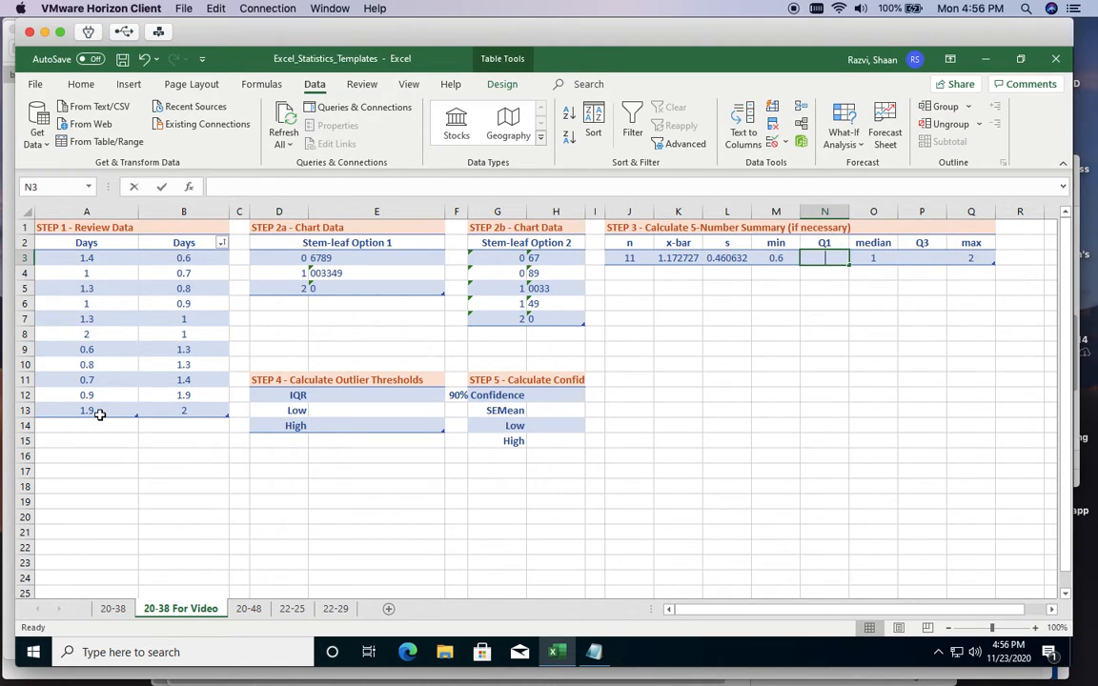
{"action": "type", "text": "="}
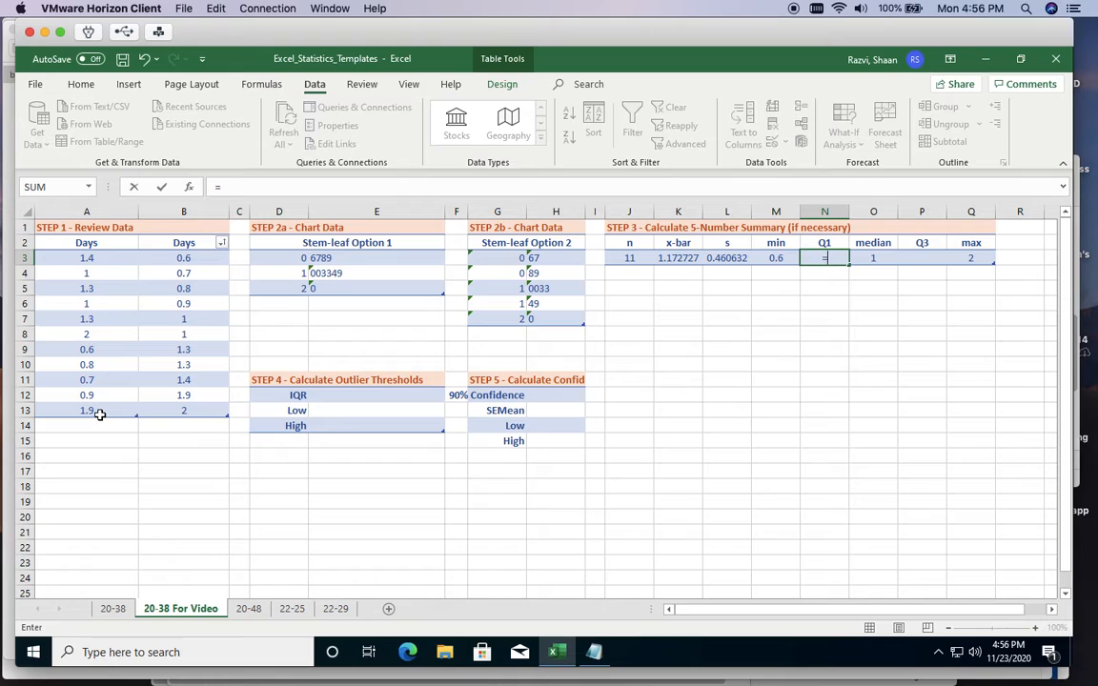
{"action": "type", "text": "qu"}
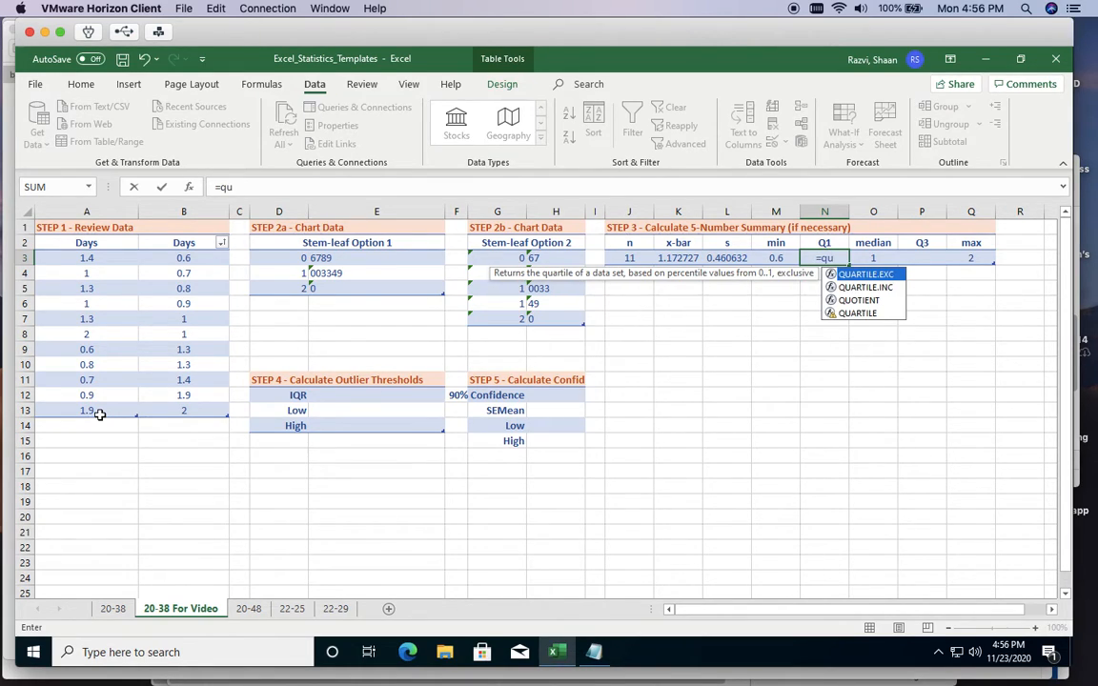
{"action": "key", "text": "Tab"}
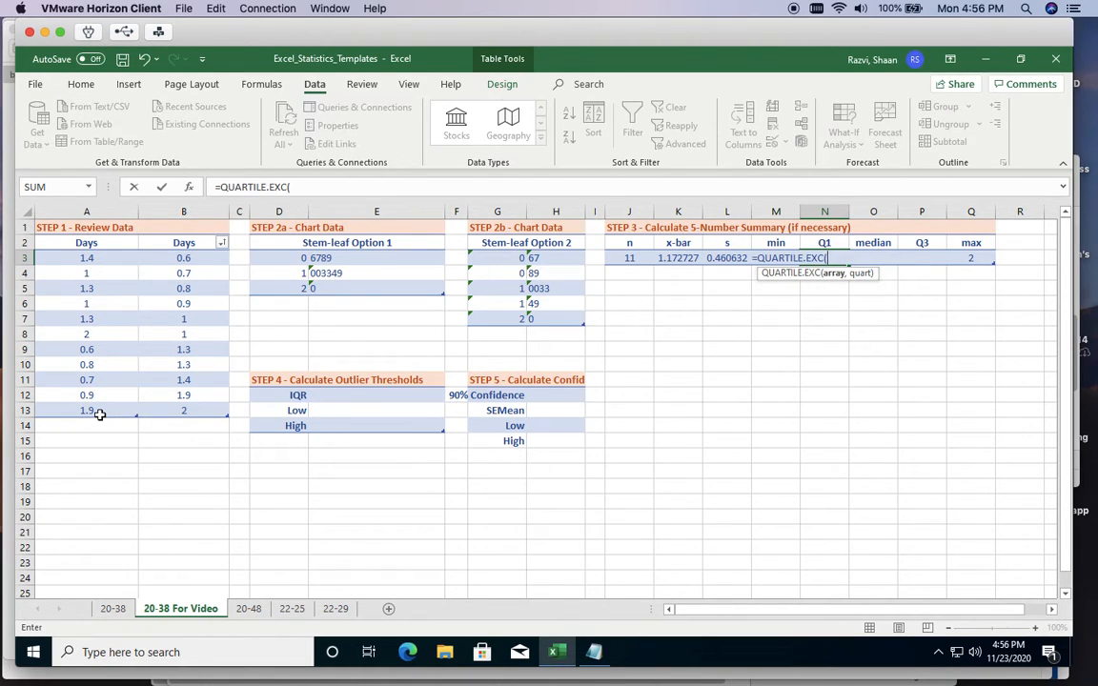
{"action": "left_click", "coordinate": [104, 287]}
{"action": "left_click_drag", "start_coordinate": [104, 287], "coordinate": [118, 408]}
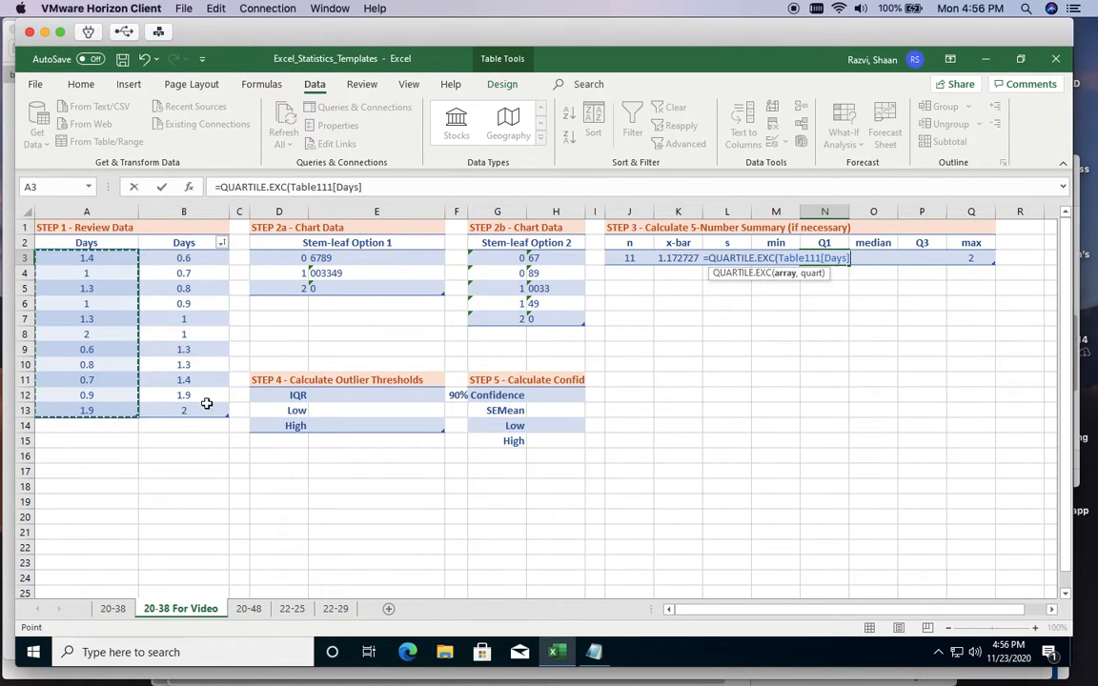
{"action": "type", "text": ","}
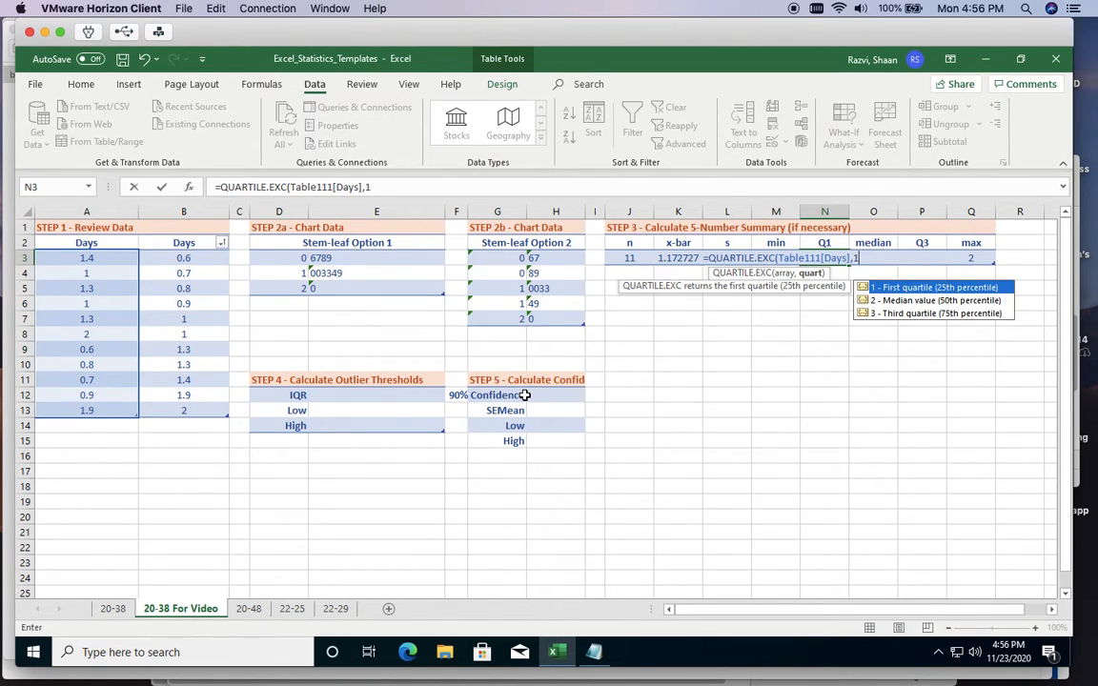
{"action": "type", "text": "1)"}
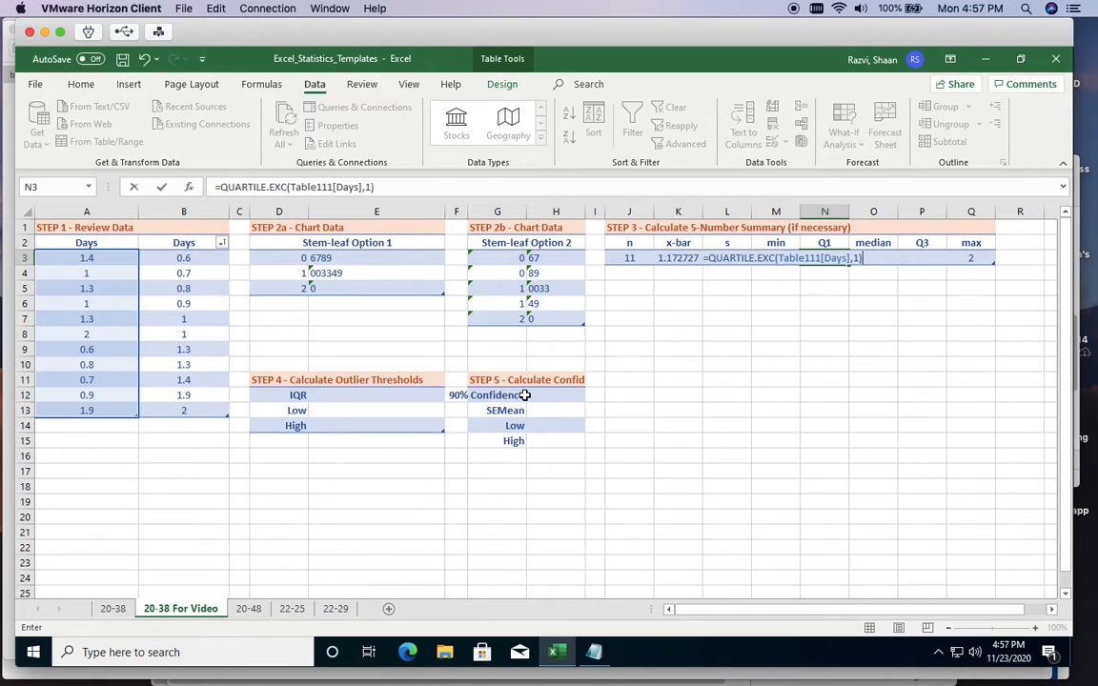
{"action": "key", "text": "Tab"}
- Calculate Q3 in P3 with a QUARTILE.EXC formula over the Days values in A3:A13, using quartile 3
{"action": "key", "text": "Tab"}
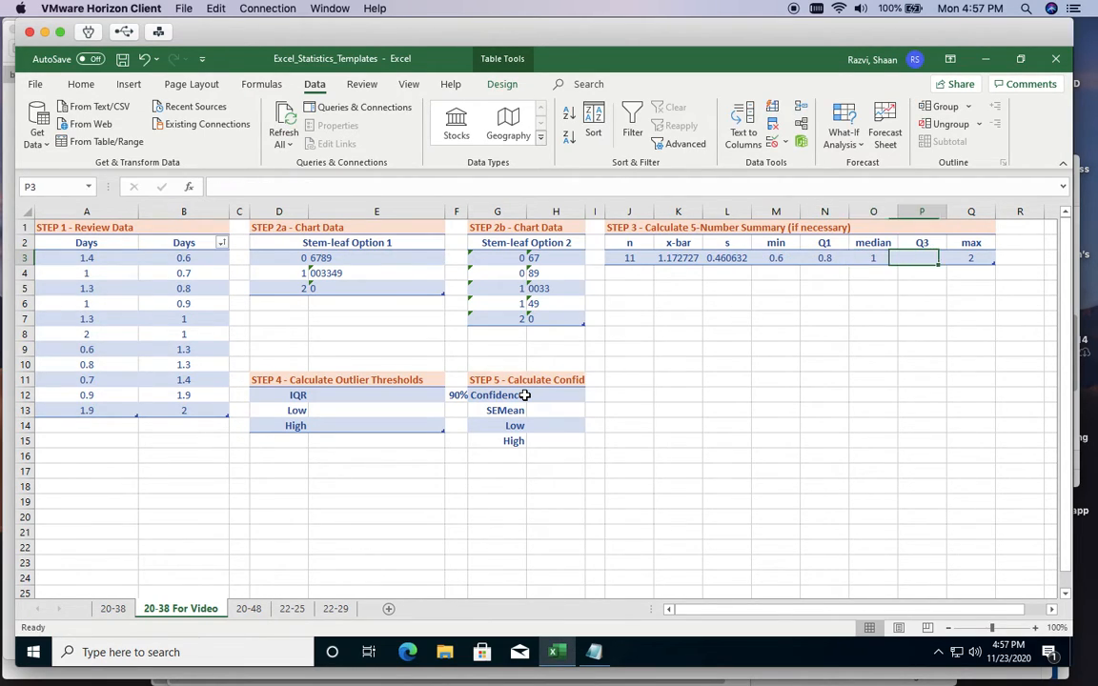
{"action": "type", "text": "=quar"}
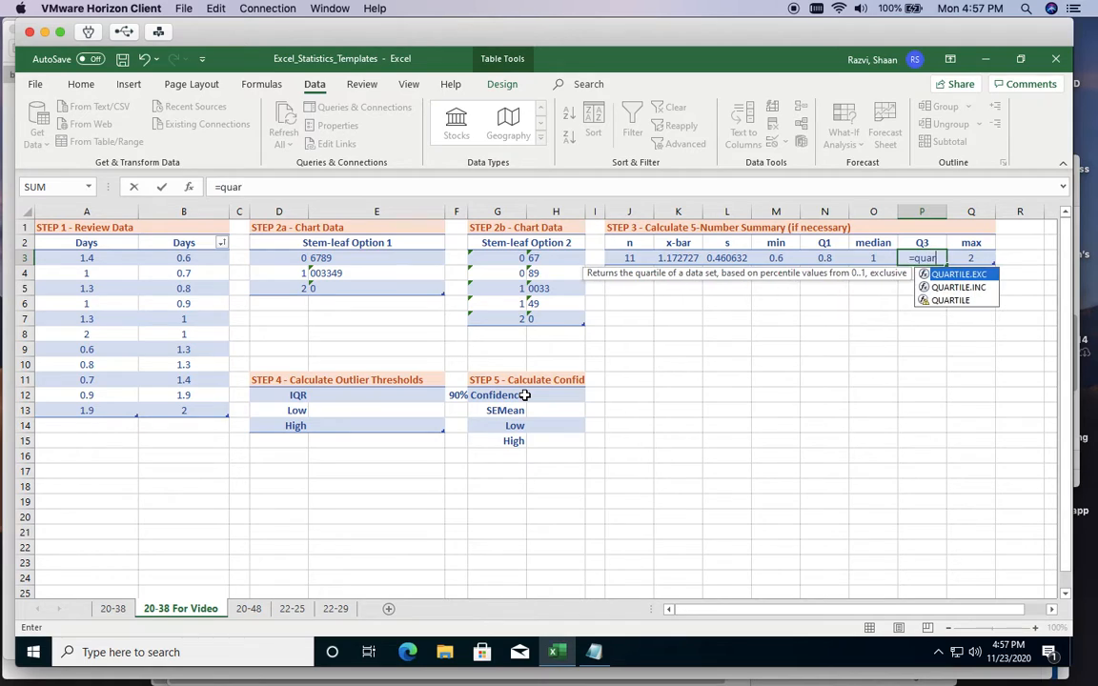
{"action": "key", "text": "Down"}
{"action": "key", "text": "Tab"}
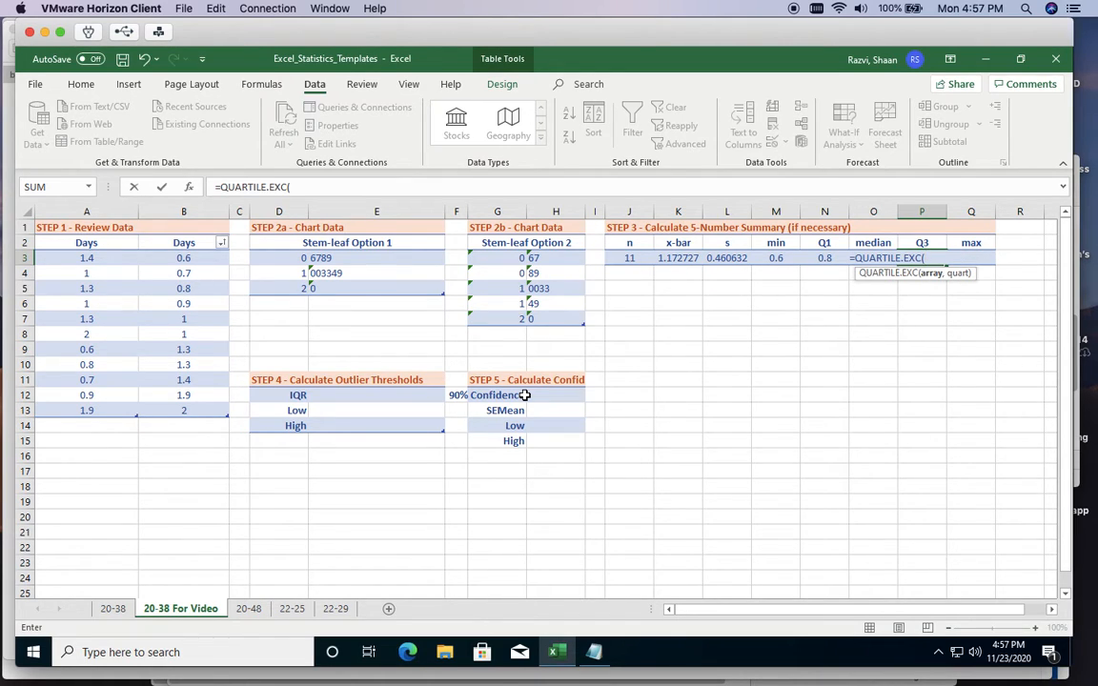
{"action": "left_click_drag", "start_coordinate": [122, 260], "coordinate": [113, 411]}
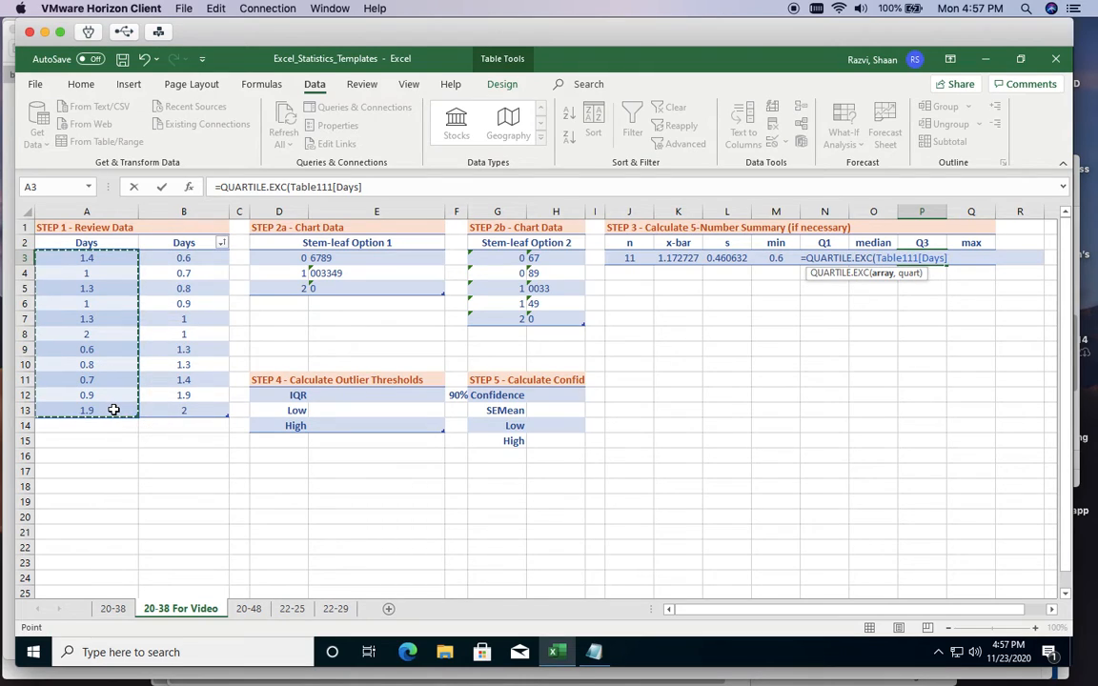
{"action": "type", "text": ","}
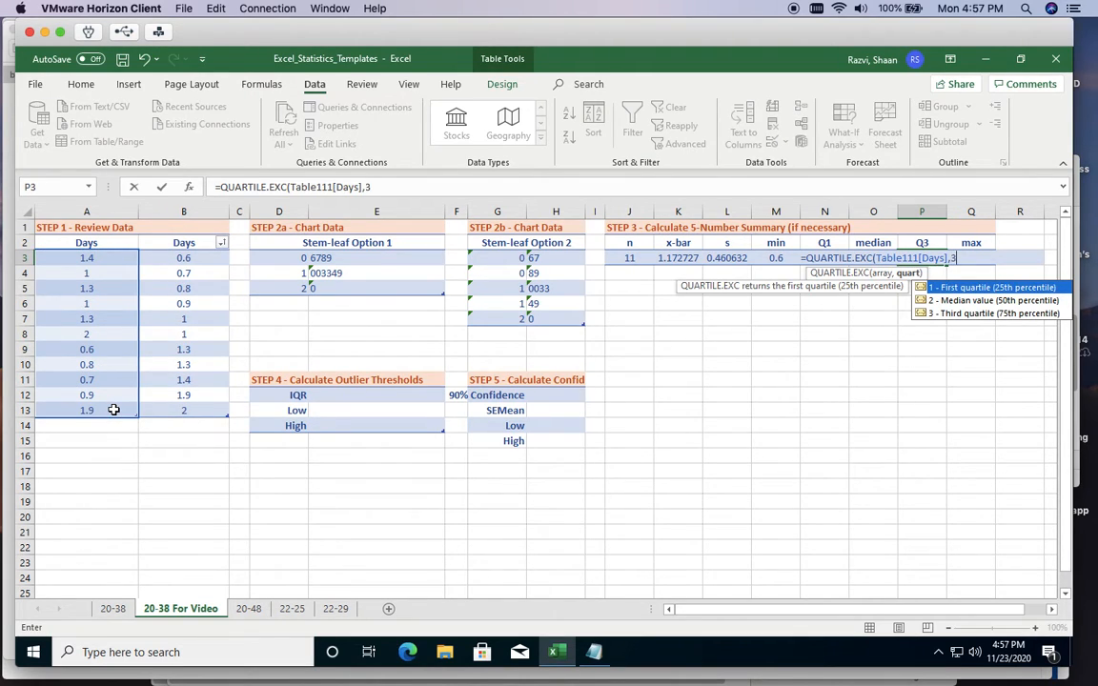
{"action": "type", "text": "3)"}
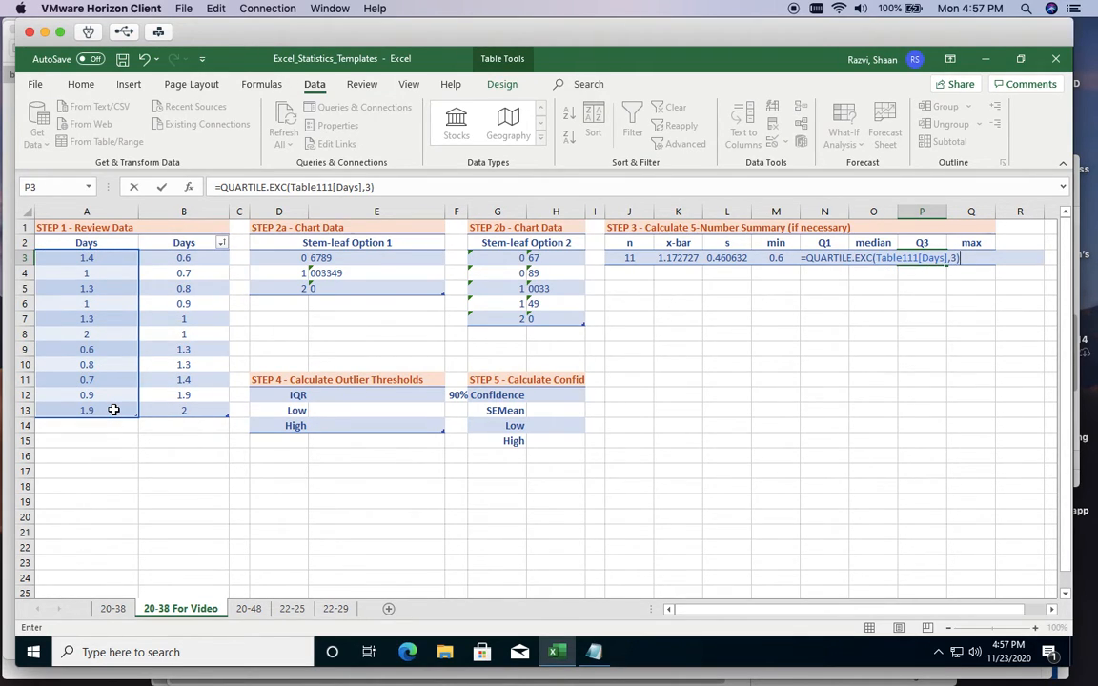
{"action": "key", "text": "Return"}
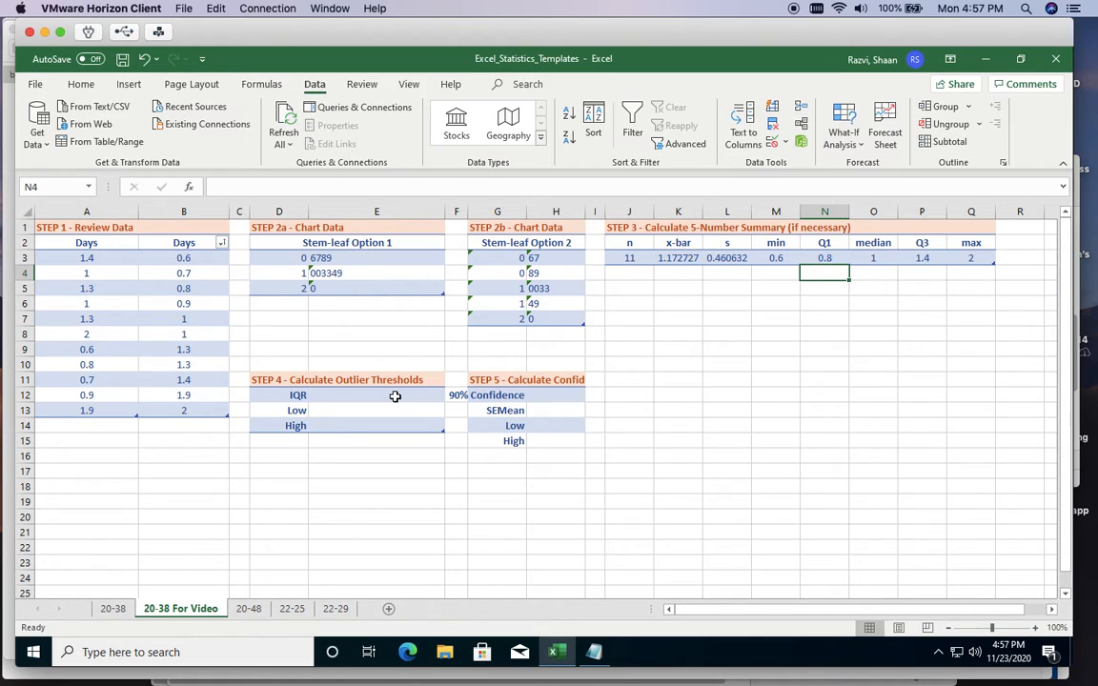
- Calculate the IQR in E12 by subtracting the Q1 value in N3 from the Q3 value in P3
{"action": "left_click", "coordinate": [395, 396]}
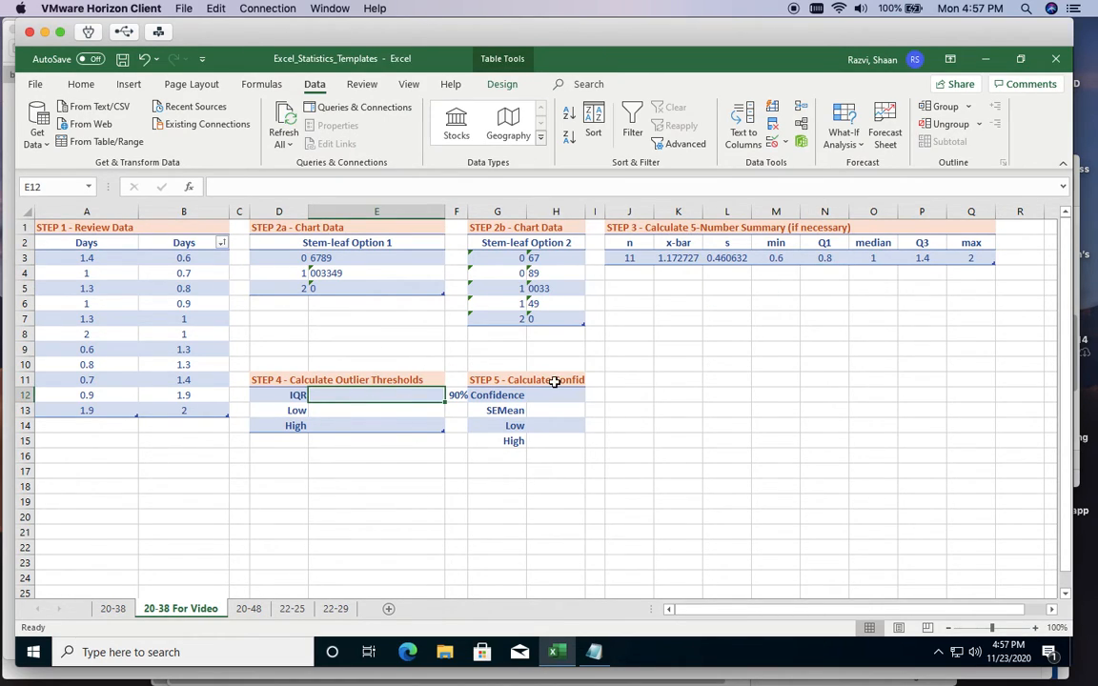
{"action": "type", "text": "="}
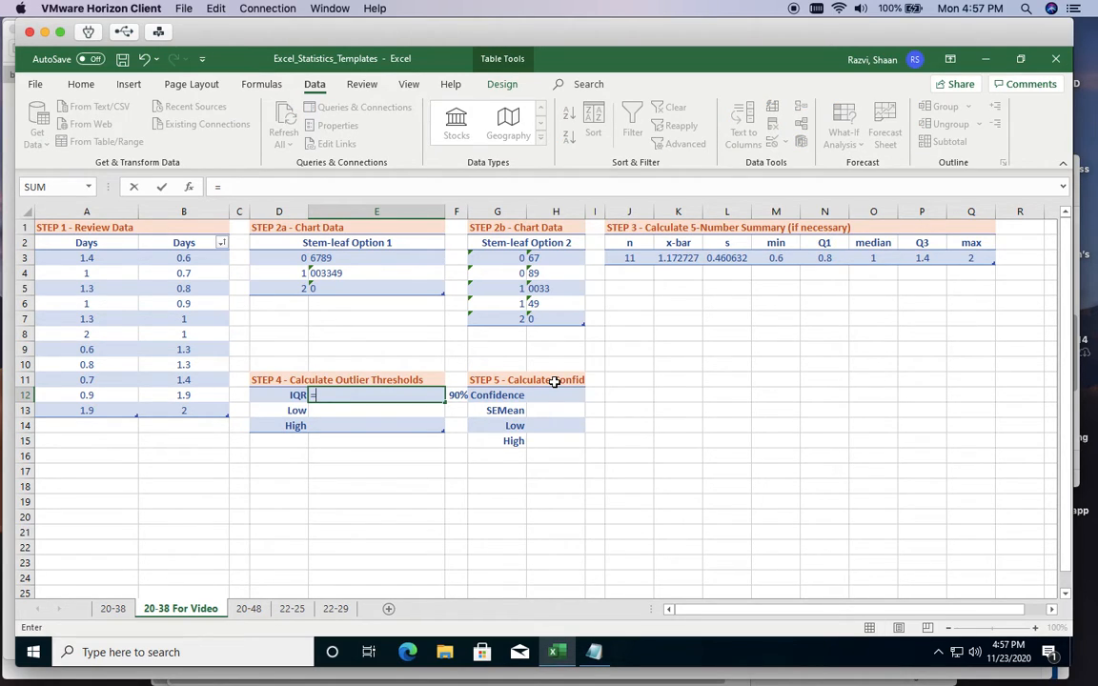
{"action": "left_click", "coordinate": [921, 259]}
{"action": "type", "text": "-"}
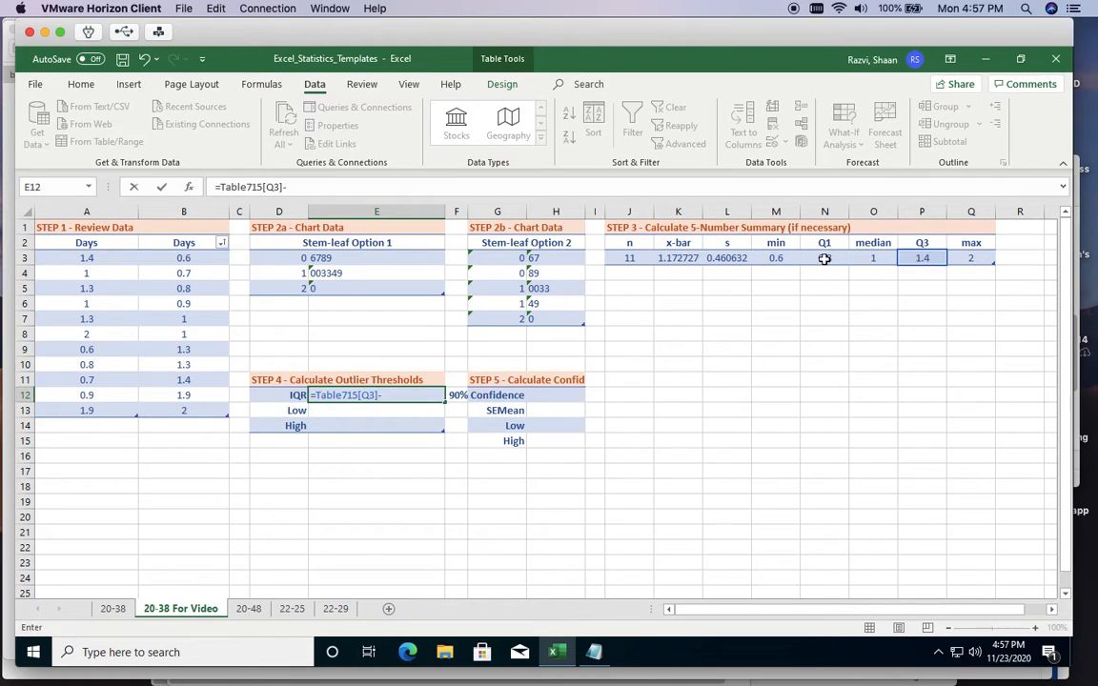
{"action": "left_click", "coordinate": [826, 259]}
{"action": "key", "text": "Return"}
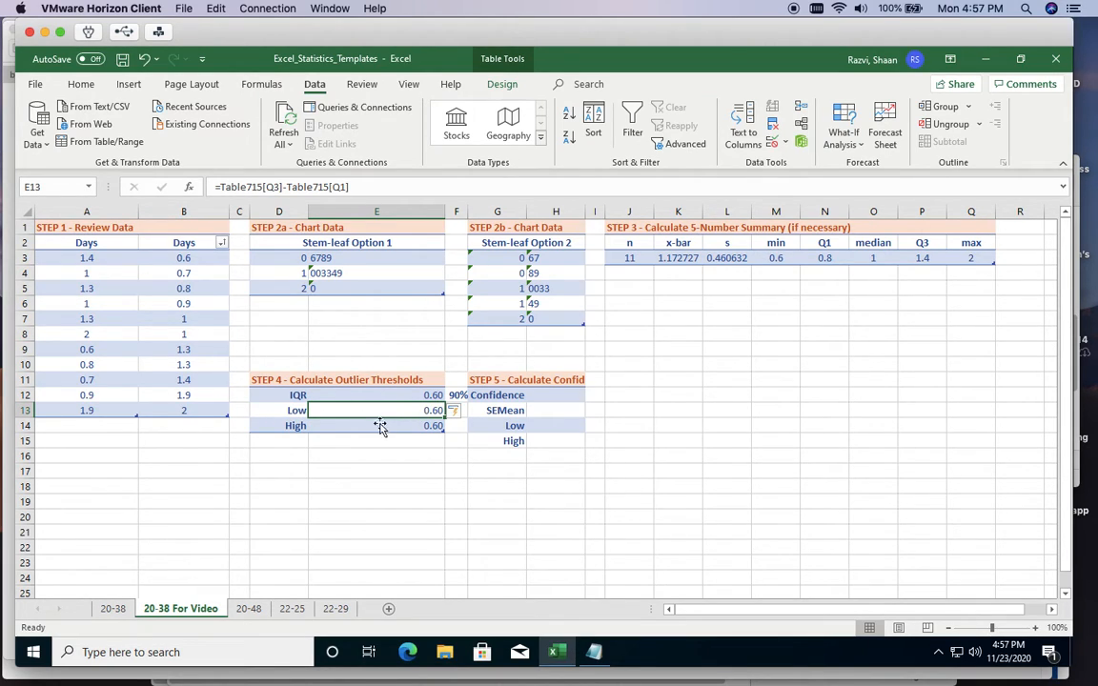
- Undo the automatic column fill of the IQR formula, and calculate the Low outlier threshold in E13 as Q1 minus 1.5 times E12
{"action": "left_click", "coordinate": [464, 414]}
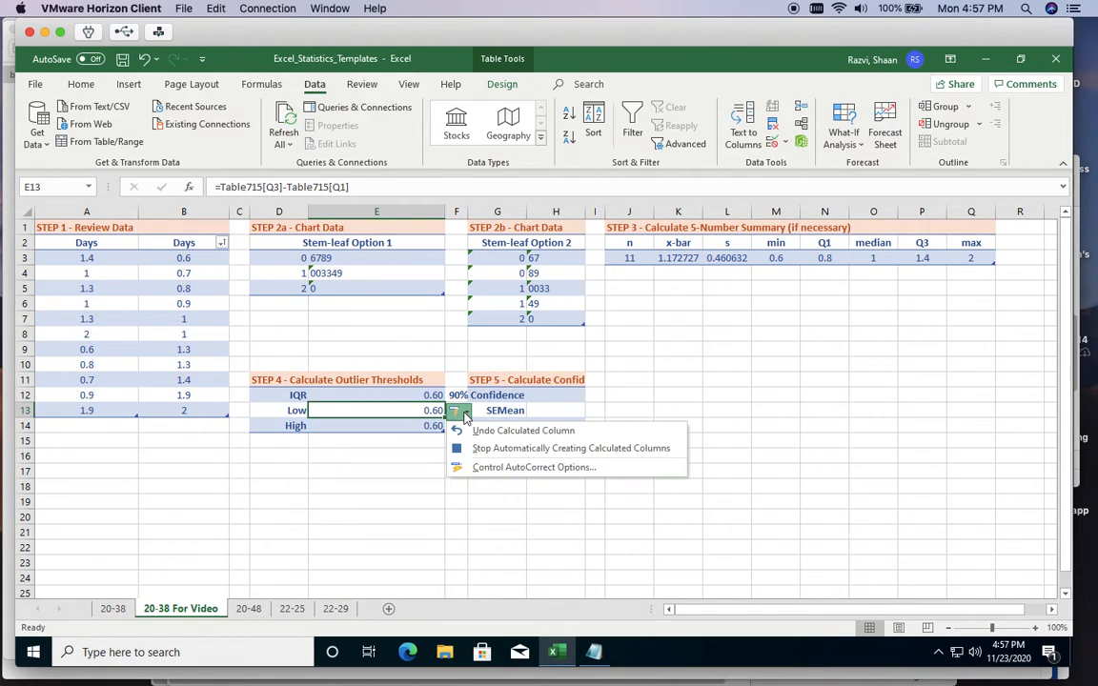
{"action": "left_click", "coordinate": [467, 436]}
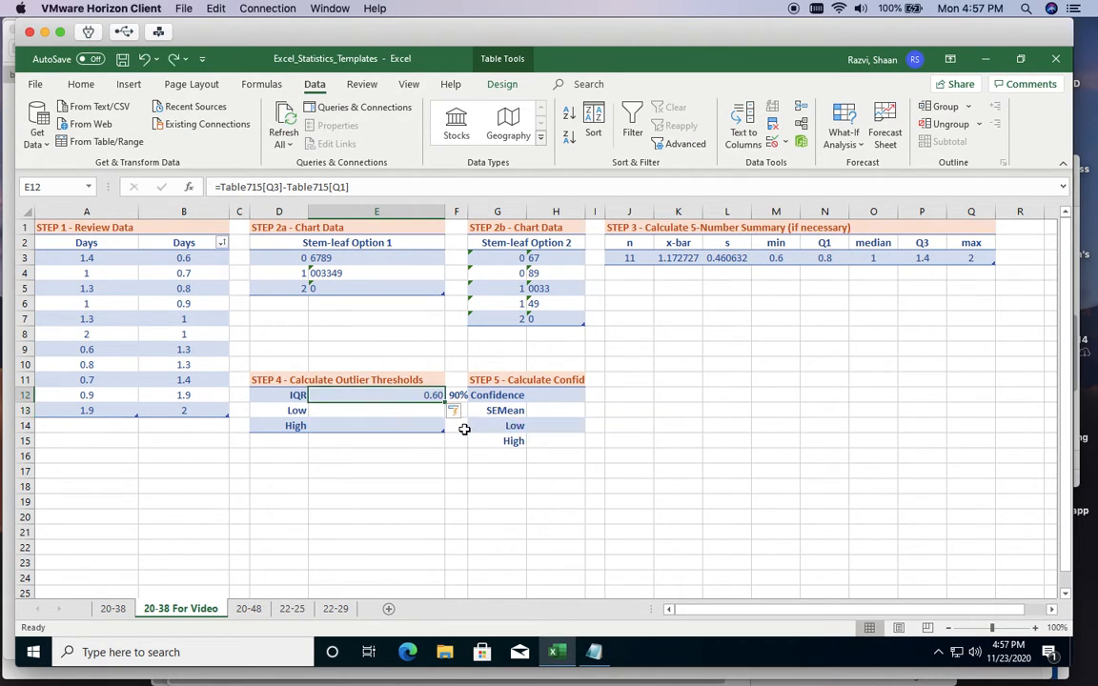
{"action": "left_click", "coordinate": [418, 412]}
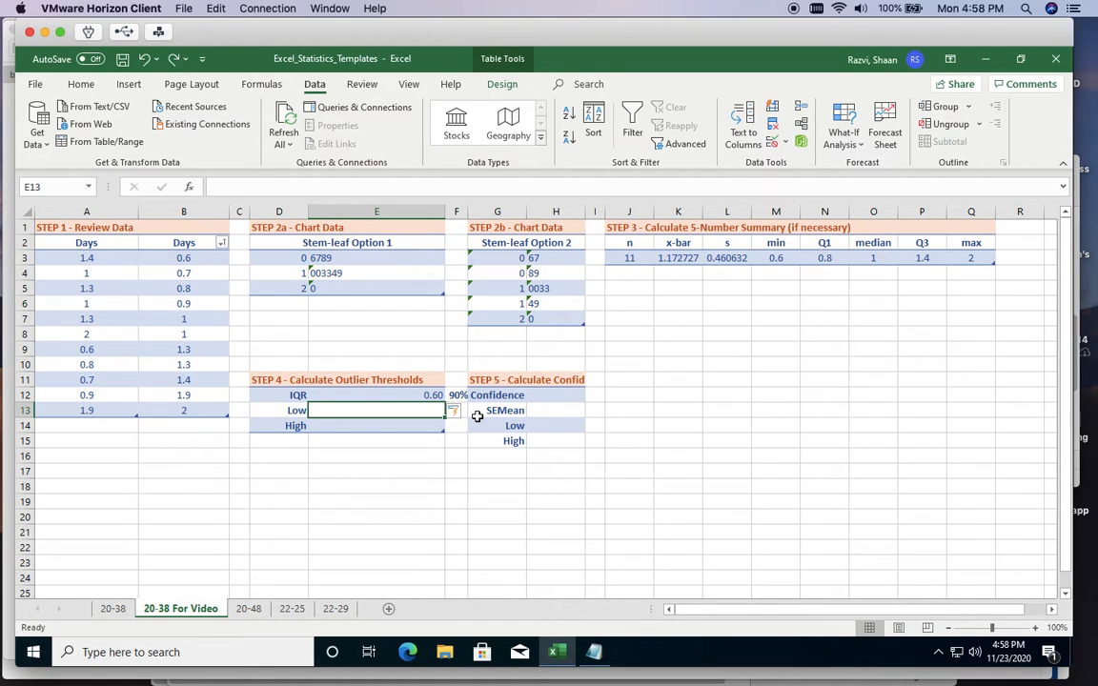
{"action": "type", "text": "="}
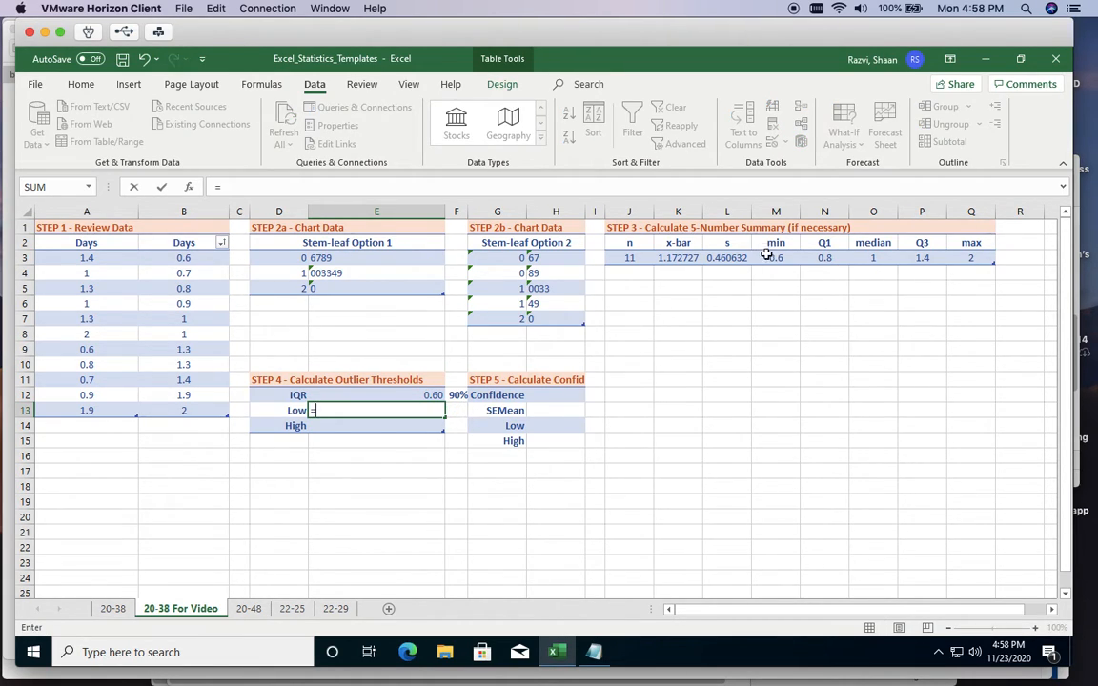
{"action": "left_click", "coordinate": [823, 261]}
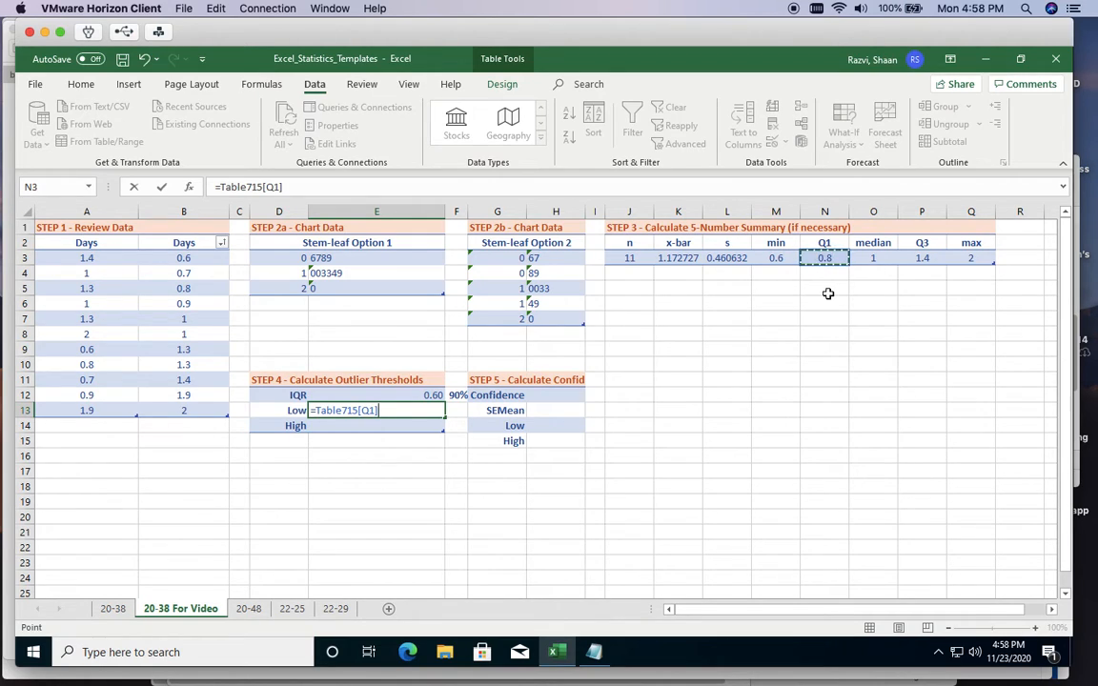
{"action": "type", "text": "-(1.5"}
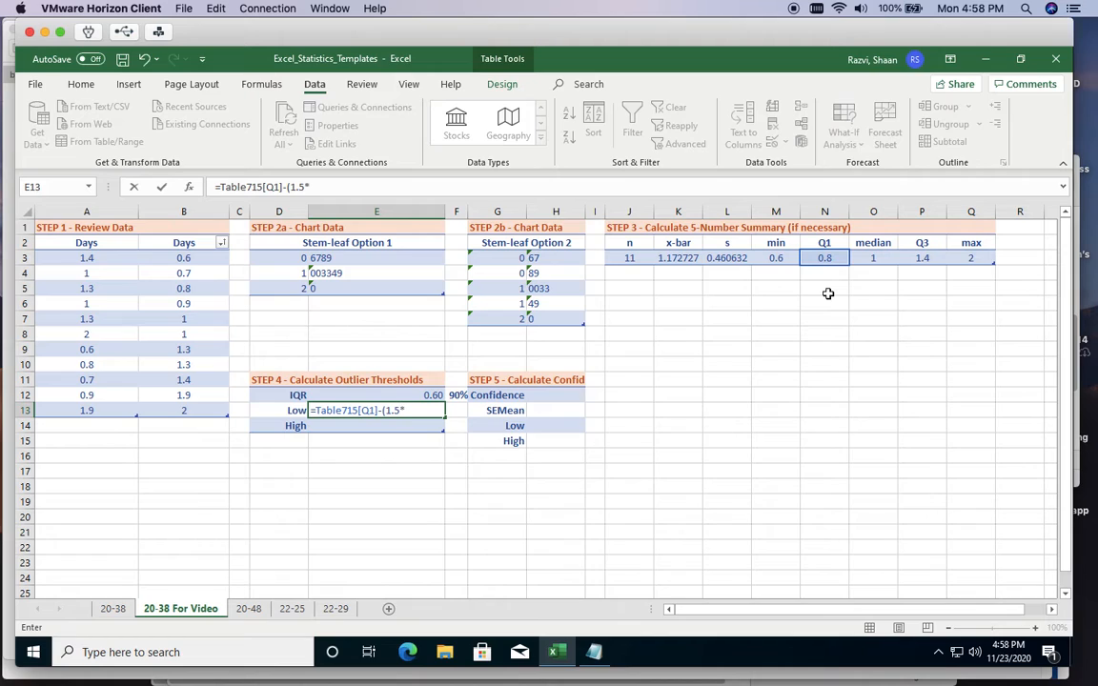
{"action": "type", "text": "*"}
{"action": "left_click", "coordinate": [423, 395]}
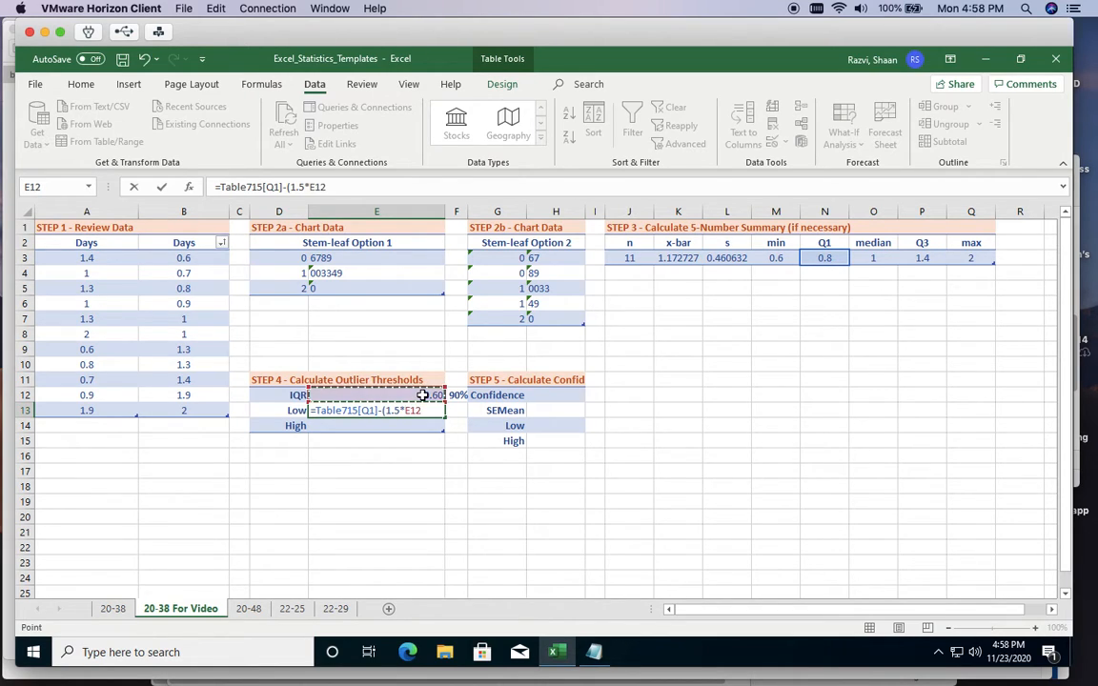
{"action": "type", "text": ")"}
{"action": "key", "text": "Return"}
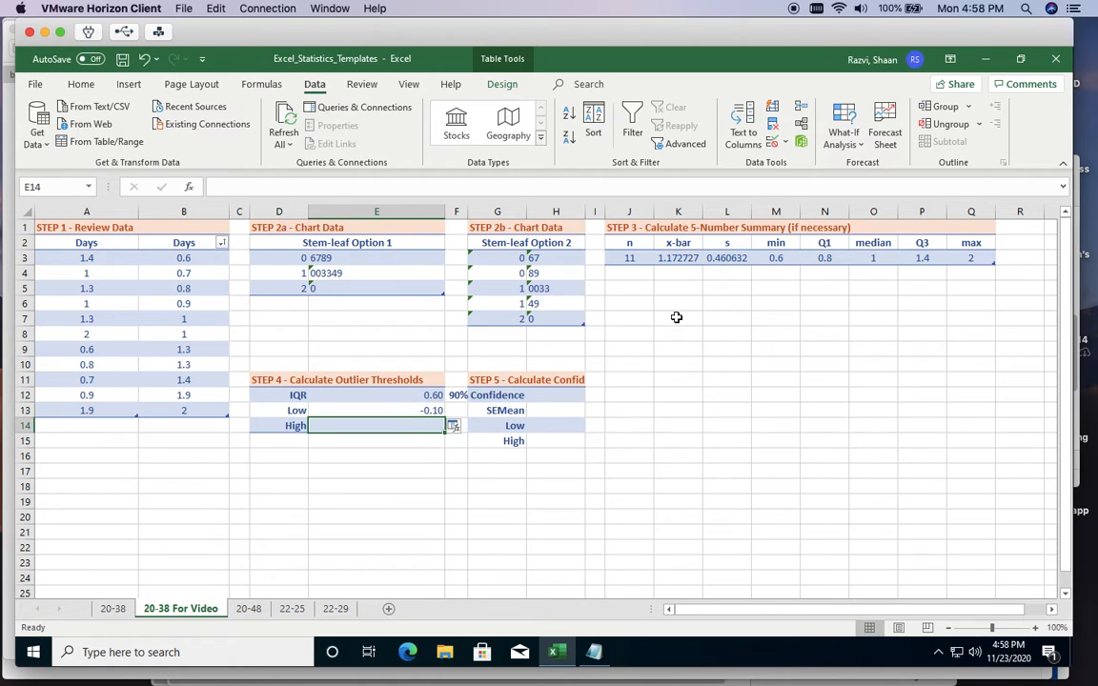
- Calculate the High outlier threshold in E14 as the Q3 value in P3 plus 1.5 times the IQR in E12
{"action": "type", "text": "="}
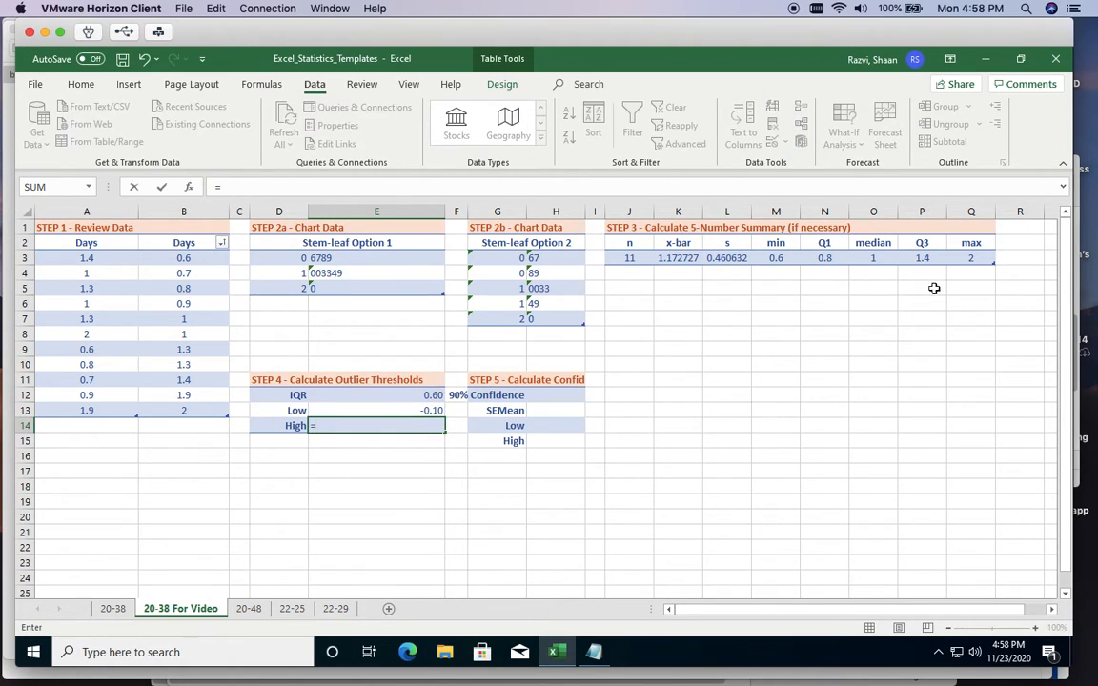
{"action": "left_click", "coordinate": [918, 258]}
{"action": "type", "text": "+(1.5*"}
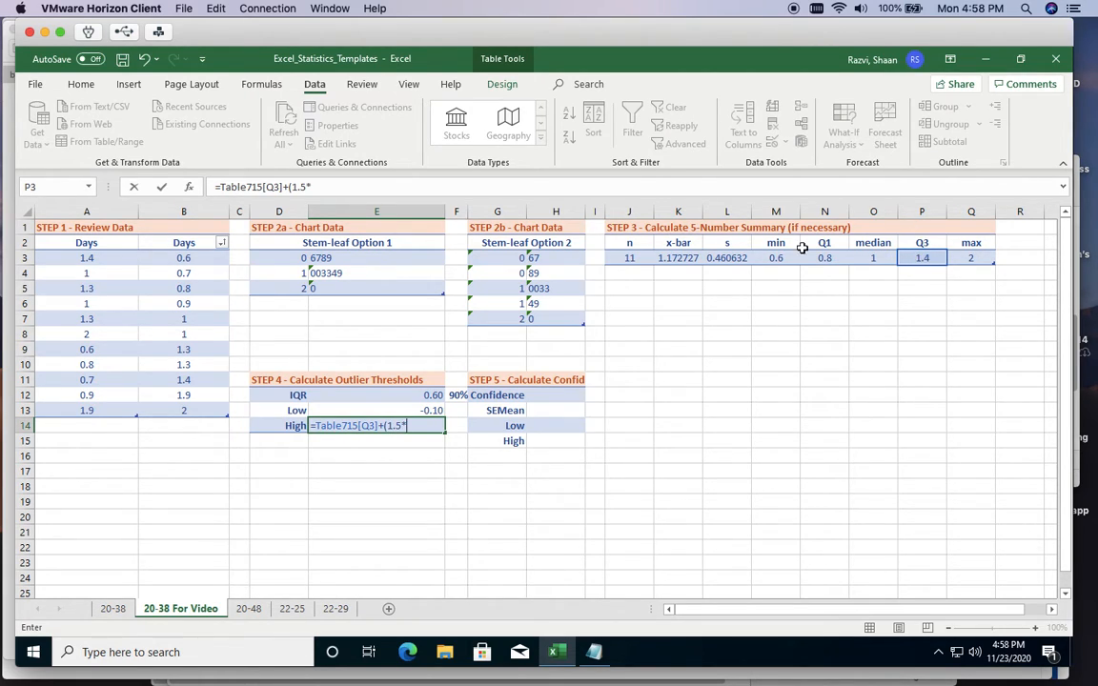
{"action": "left_click", "coordinate": [393, 393]}
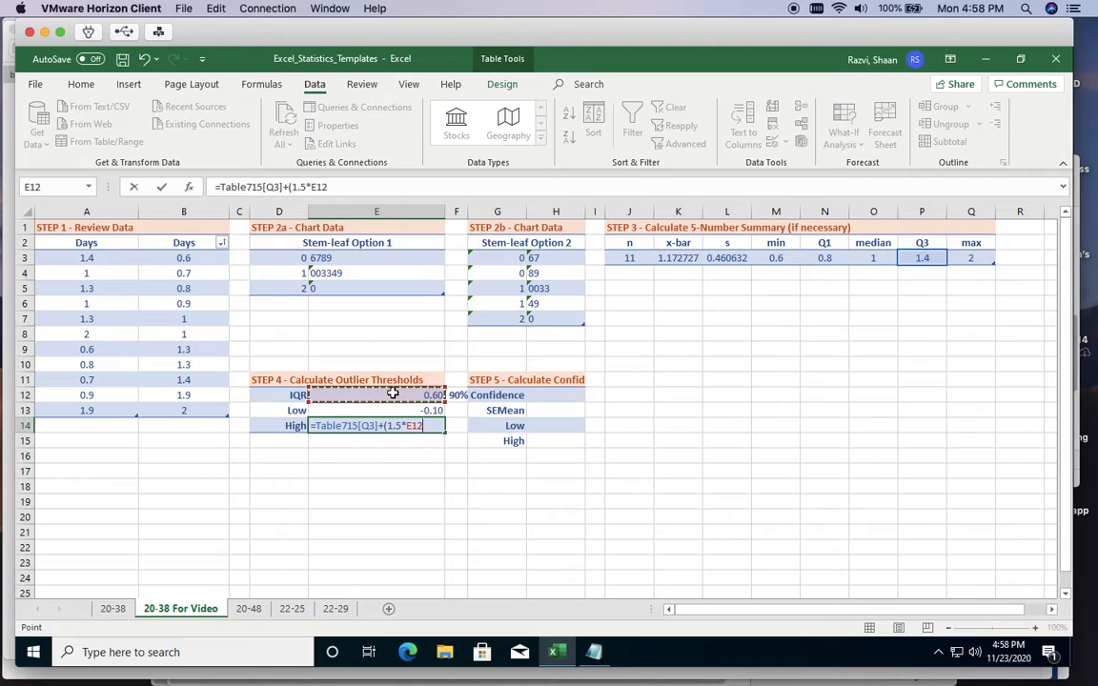
{"action": "type", "text": ")"}
{"action": "key", "text": "Return"}
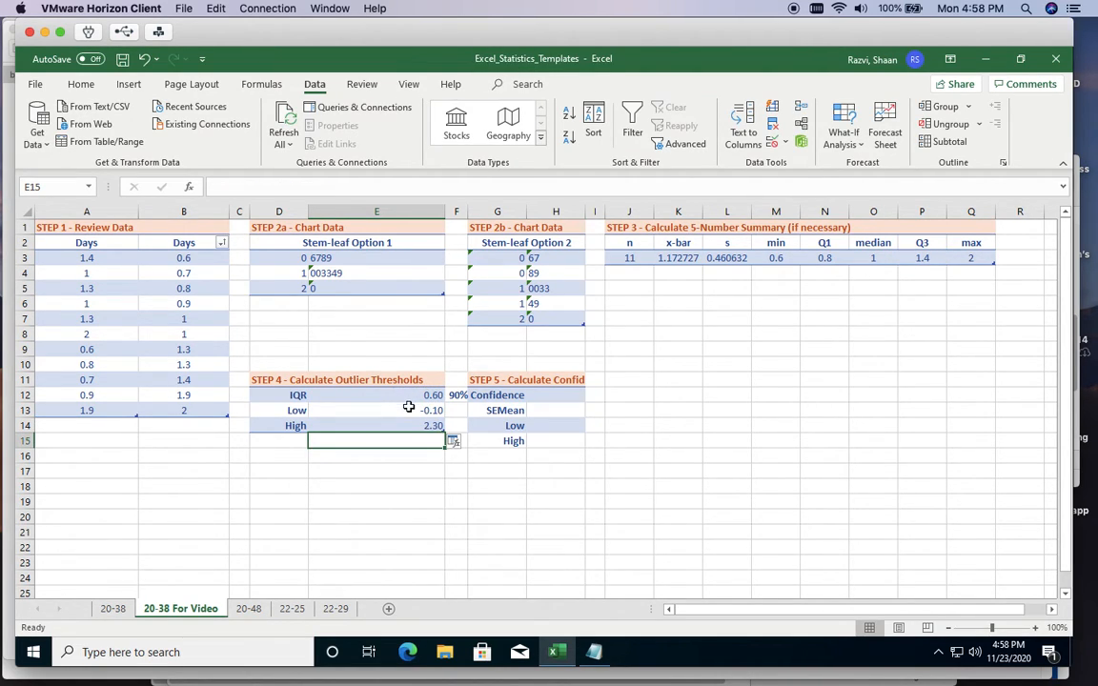
- Widen column H to fit the STEP 5 heading and enter .90 as the confidence level in H12
{"action": "left_click", "coordinate": [558, 395]}
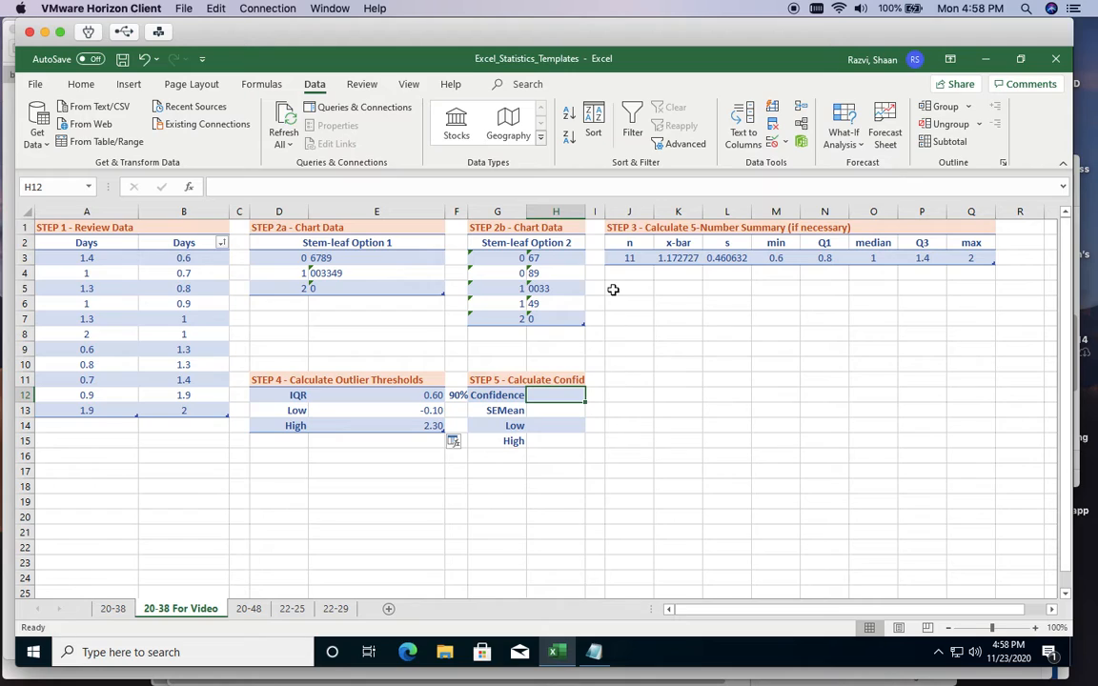
{"action": "left_click_drag", "start_coordinate": [586, 211], "coordinate": [698, 211]}
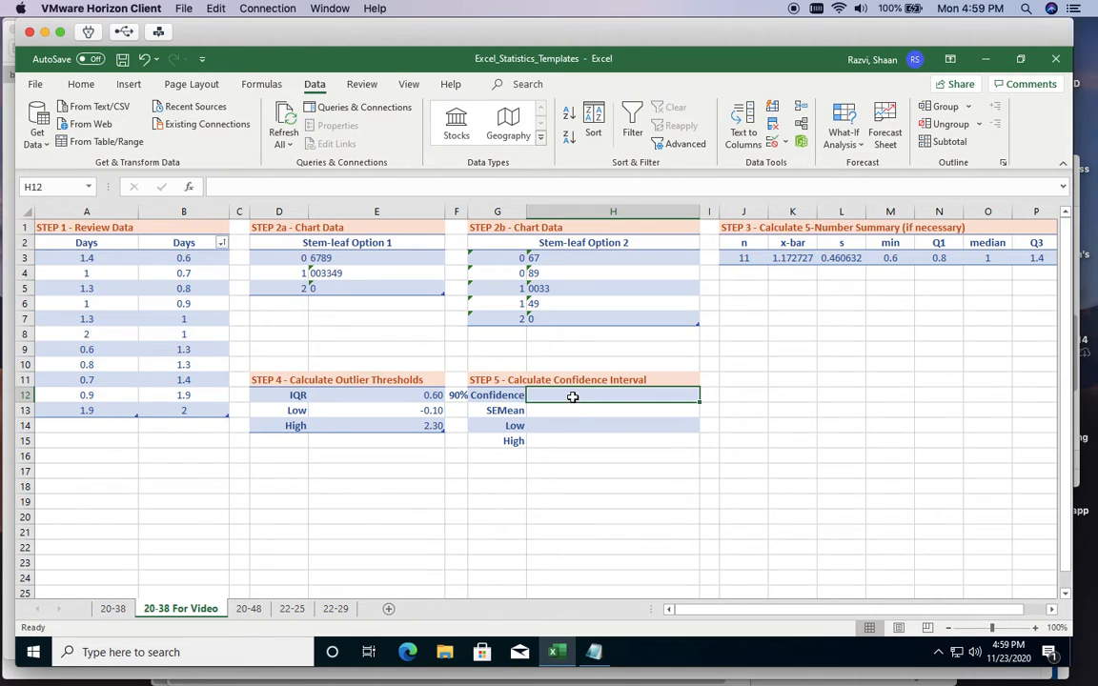
{"action": "left_click", "coordinate": [501, 394]}
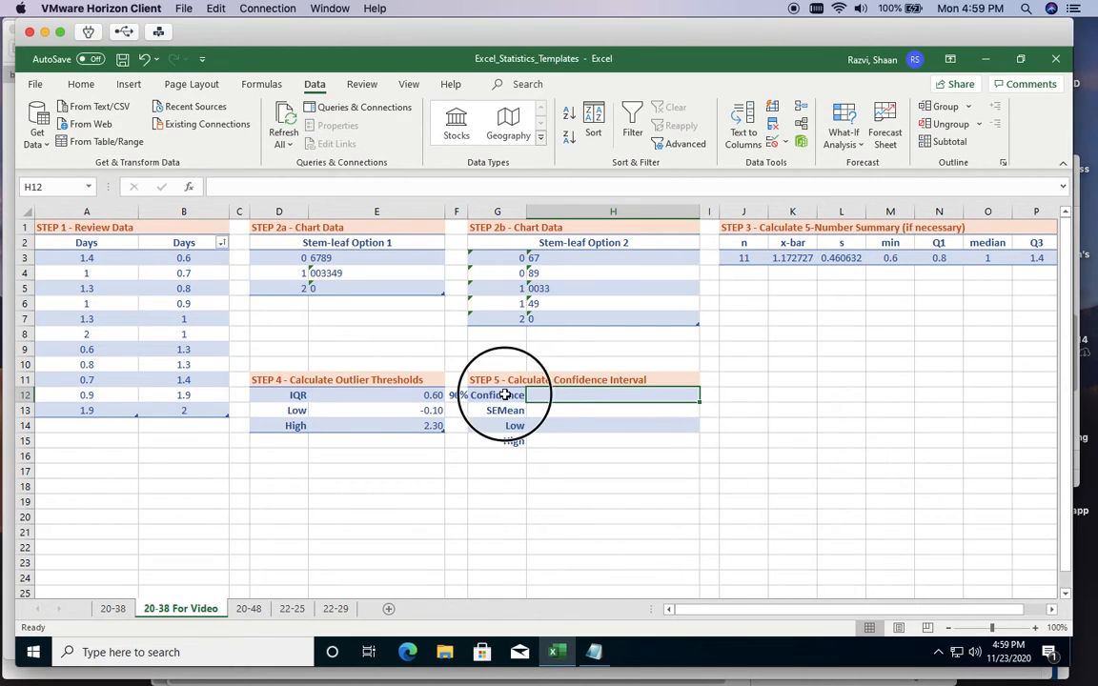
{"action": "left_click", "coordinate": [568, 395]}
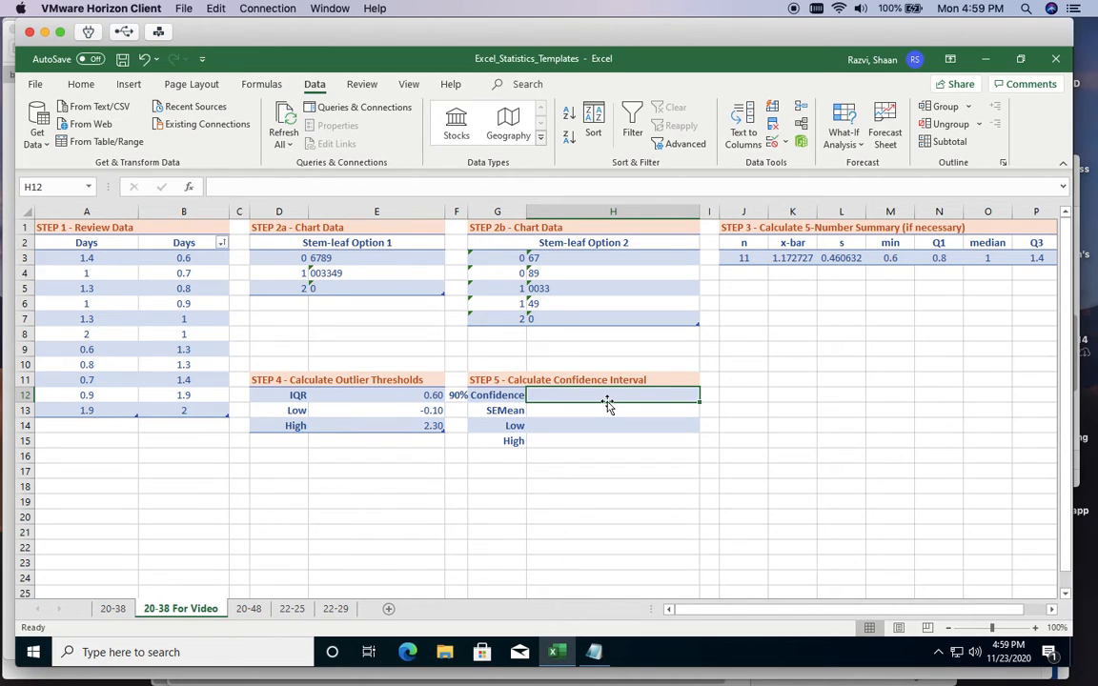
{"action": "type", "text": "="}
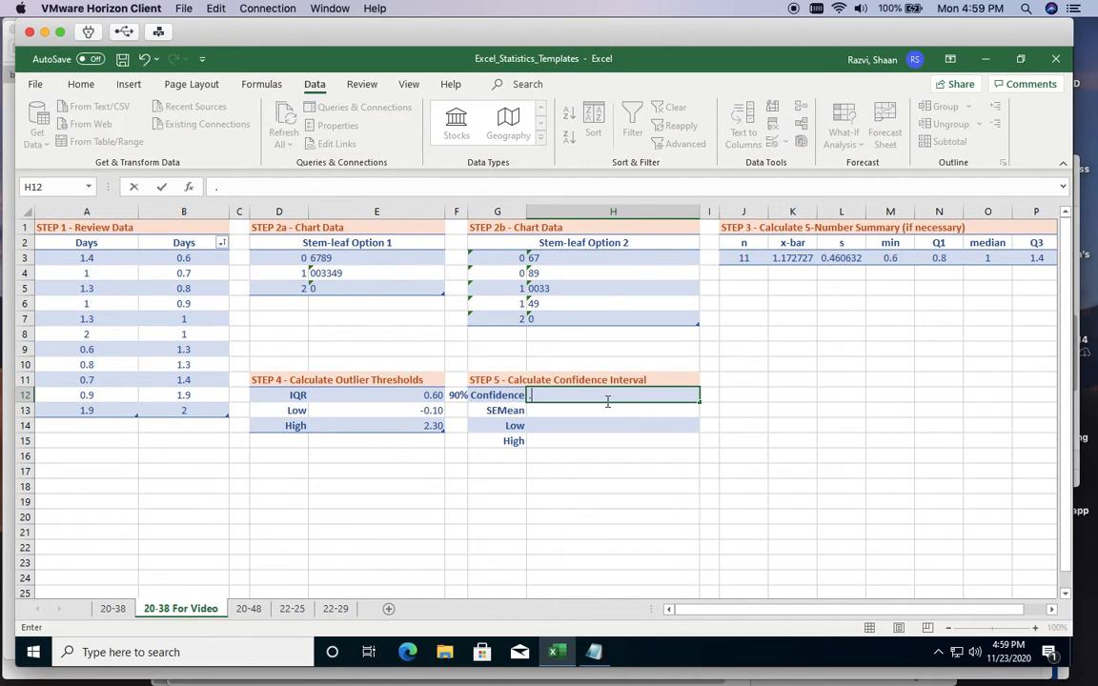
{"action": "type", "text": "90"}
{"action": "key", "text": "Return"}
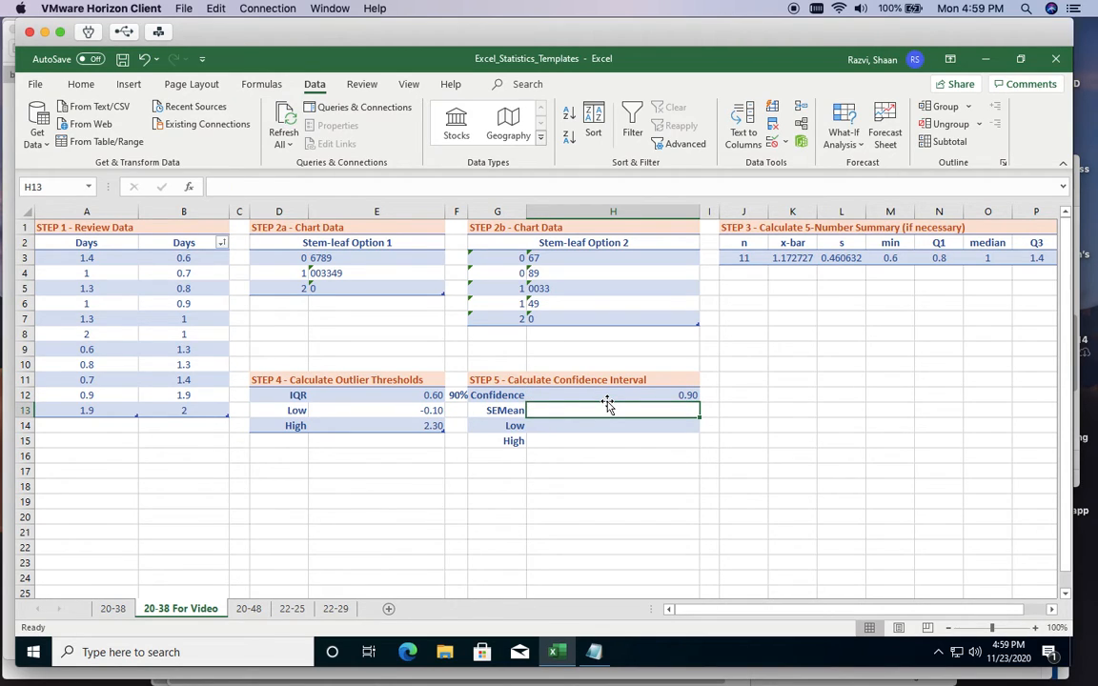
- Calculate SEMean in H13 with a CONFIDENCE.T formula using alpha 1-H12, the s value in L3 and the n value in J3
{"action": "type", "text": "="}
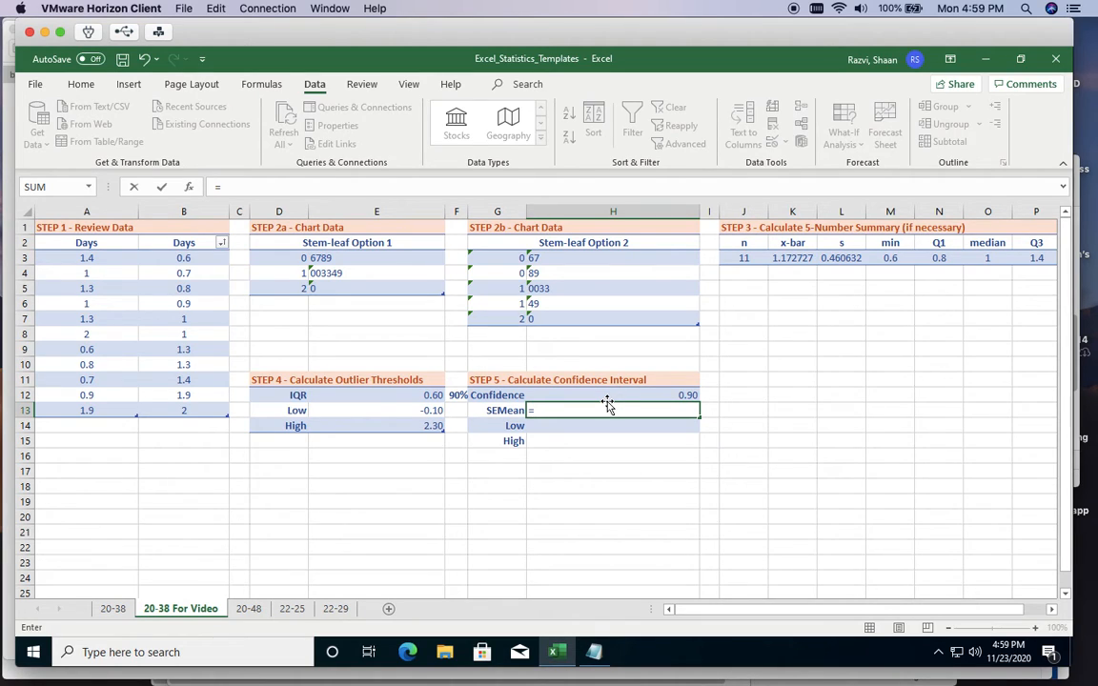
{"action": "type", "text": "con"}
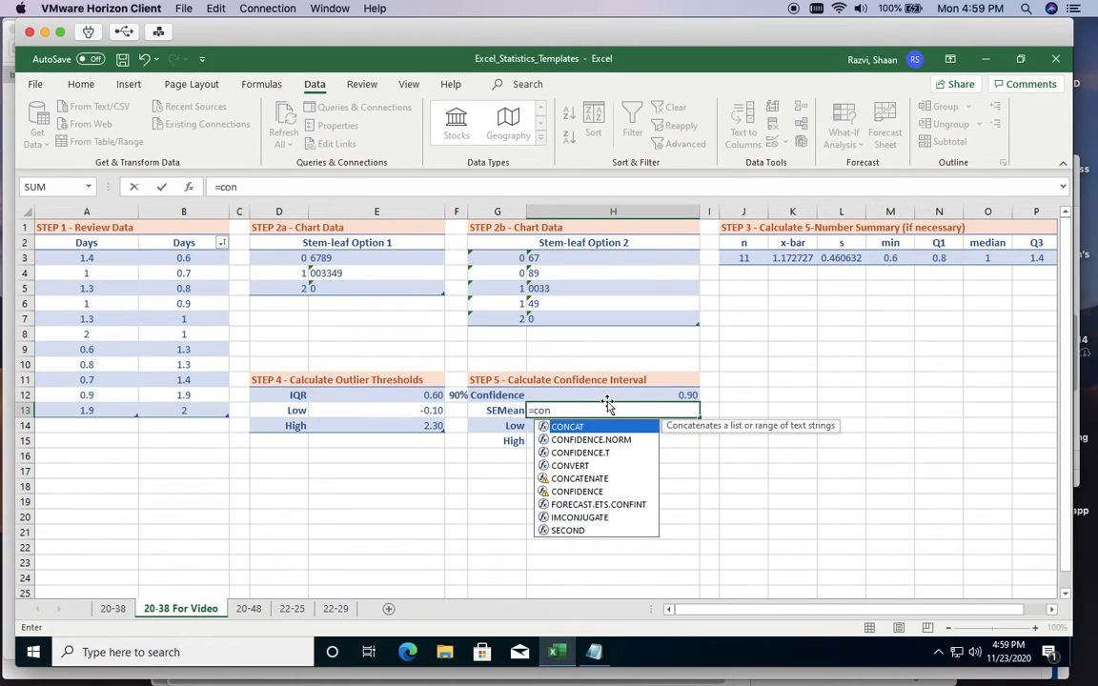
{"action": "double_click", "coordinate": [590, 454]}
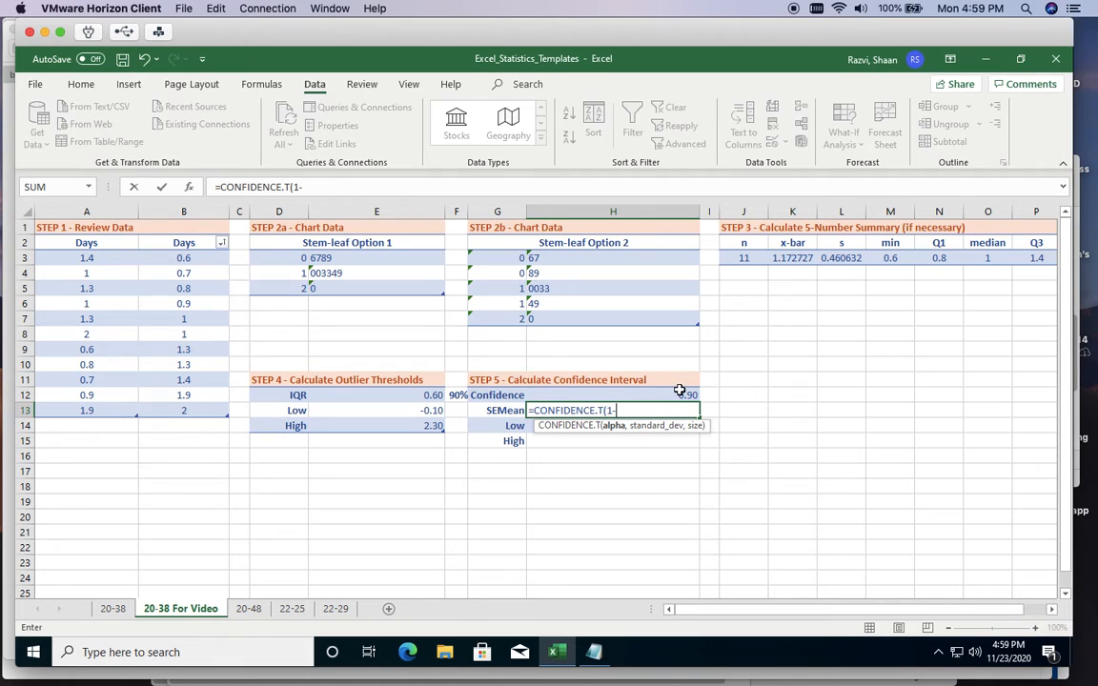
{"action": "left_click", "coordinate": [677, 394]}
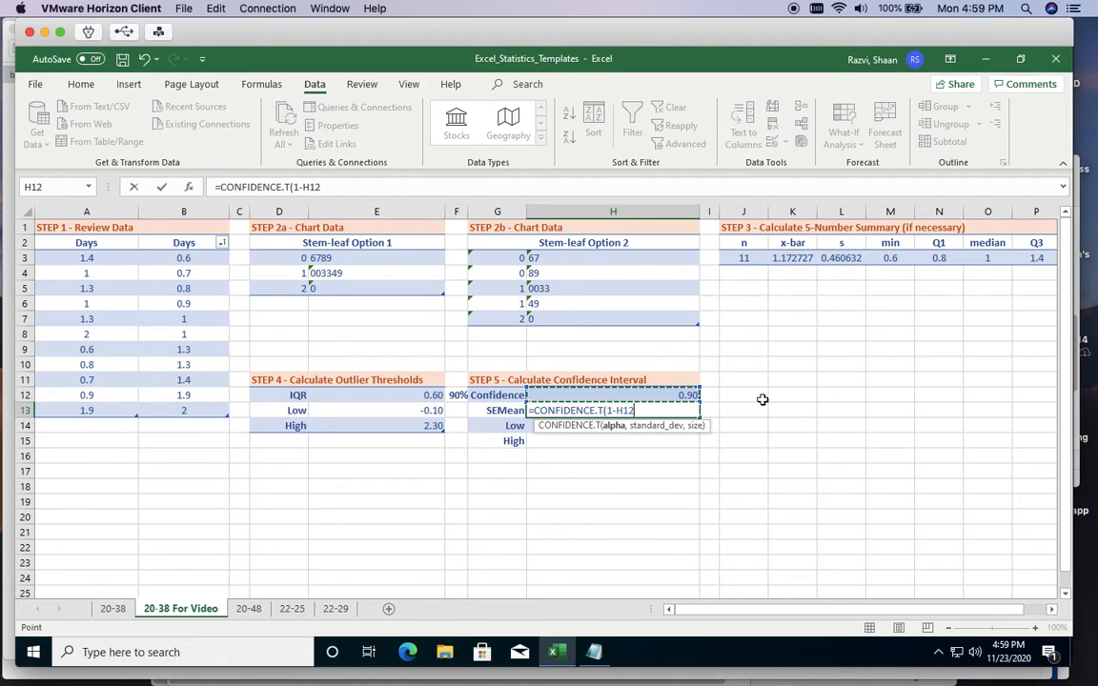
{"action": "type", "text": ","}
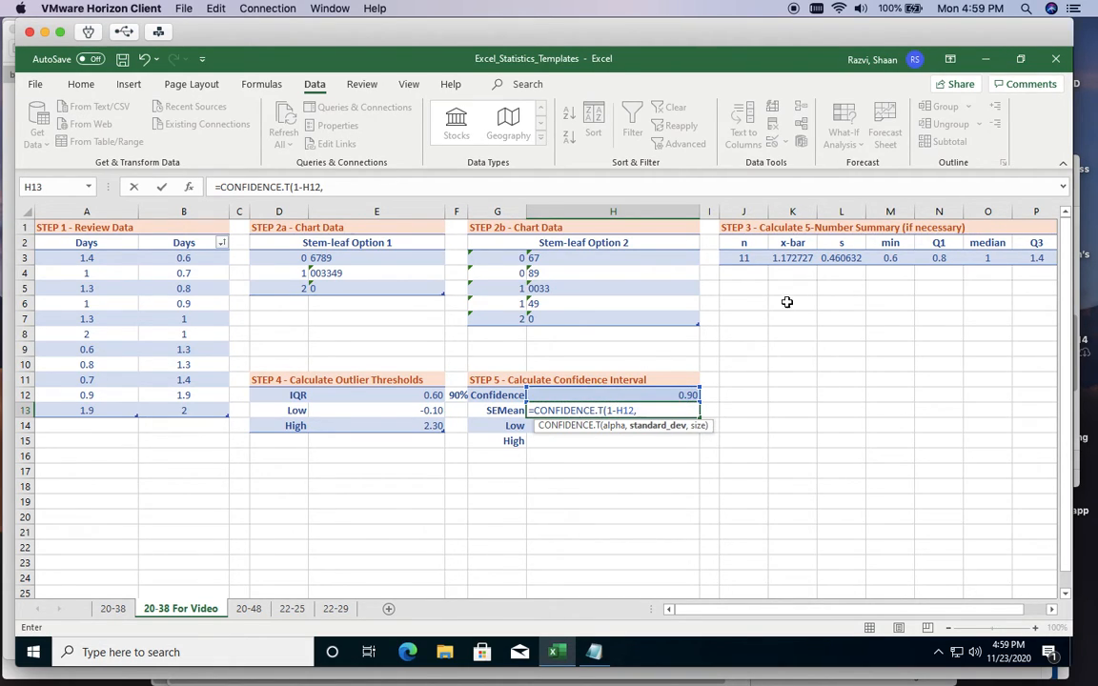
{"action": "left_click", "coordinate": [846, 258]}
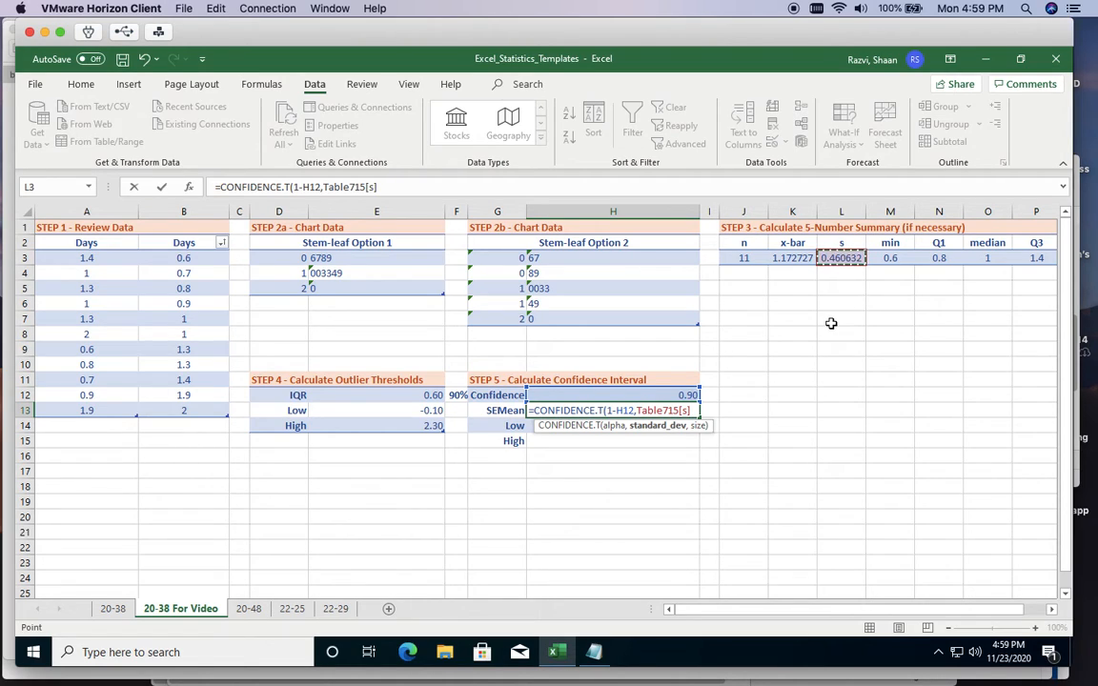
{"action": "type", "text": ","}
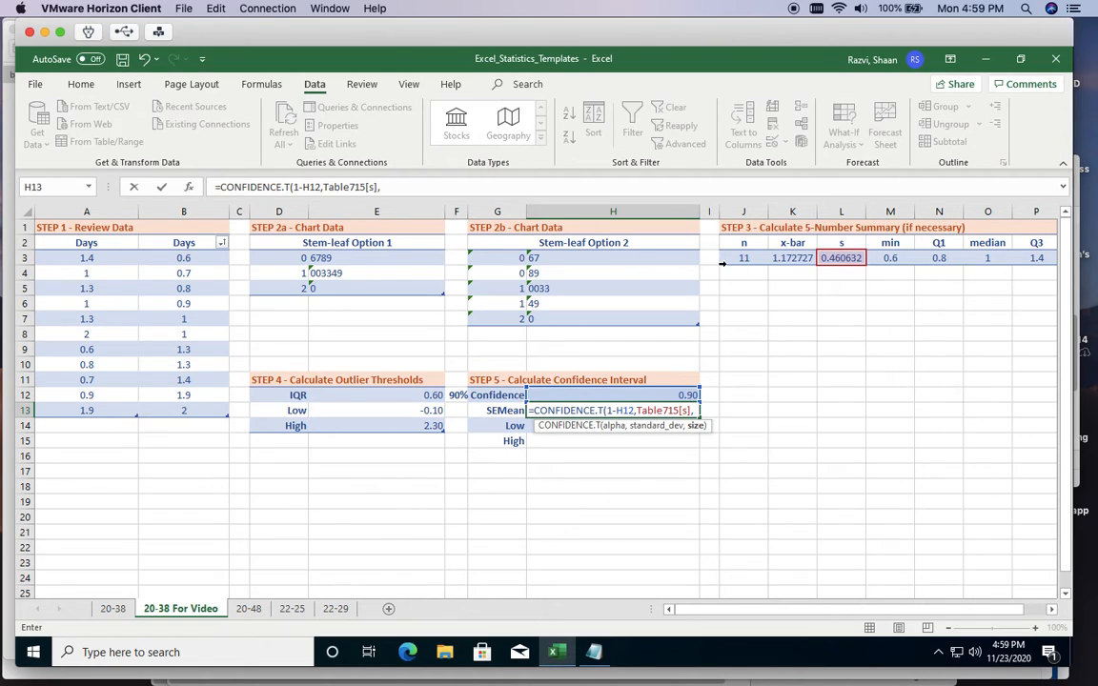
{"action": "left_click", "coordinate": [742, 259]}
{"action": "type", "text": ")"}
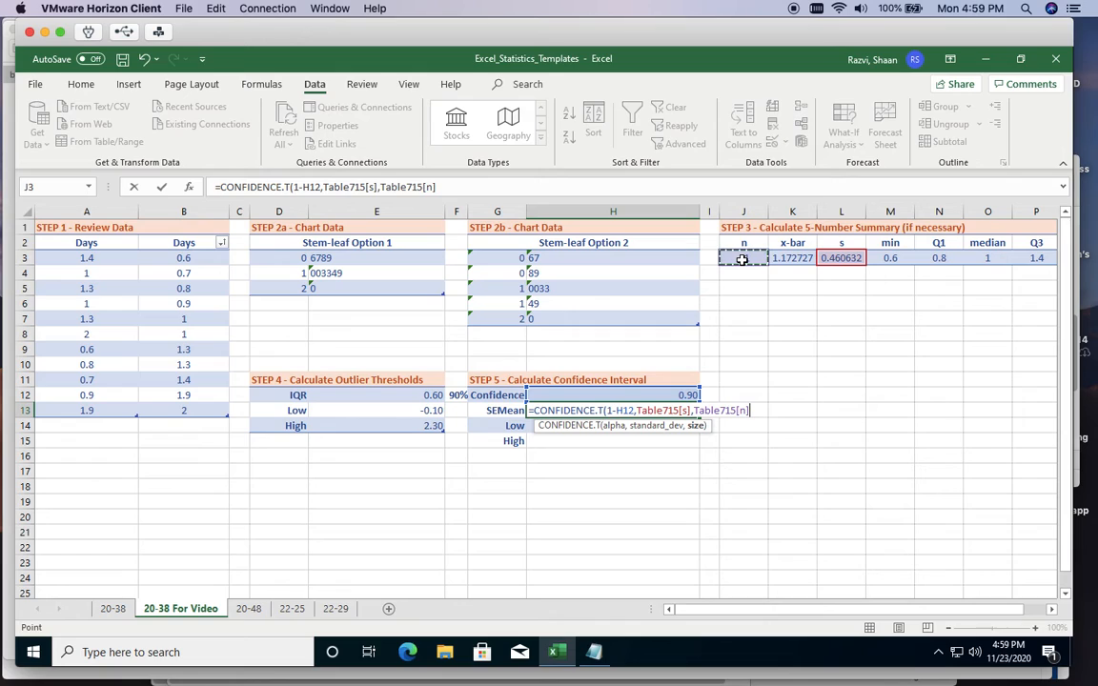
{"action": "type", "text": ")"}
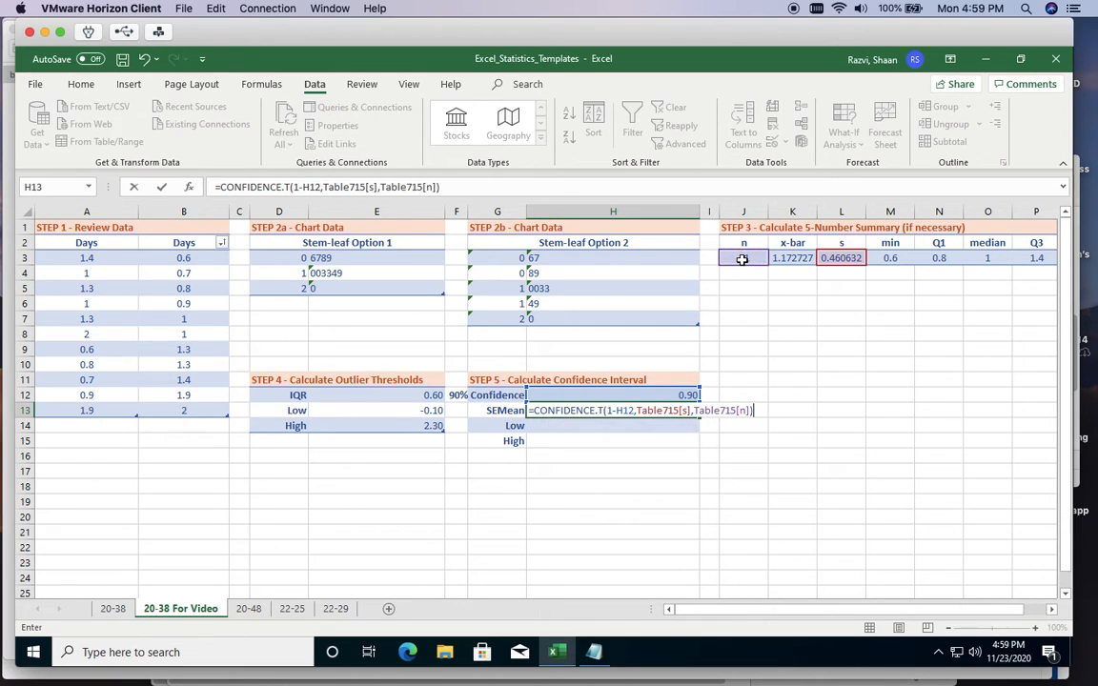
{"action": "key", "text": "Return"}
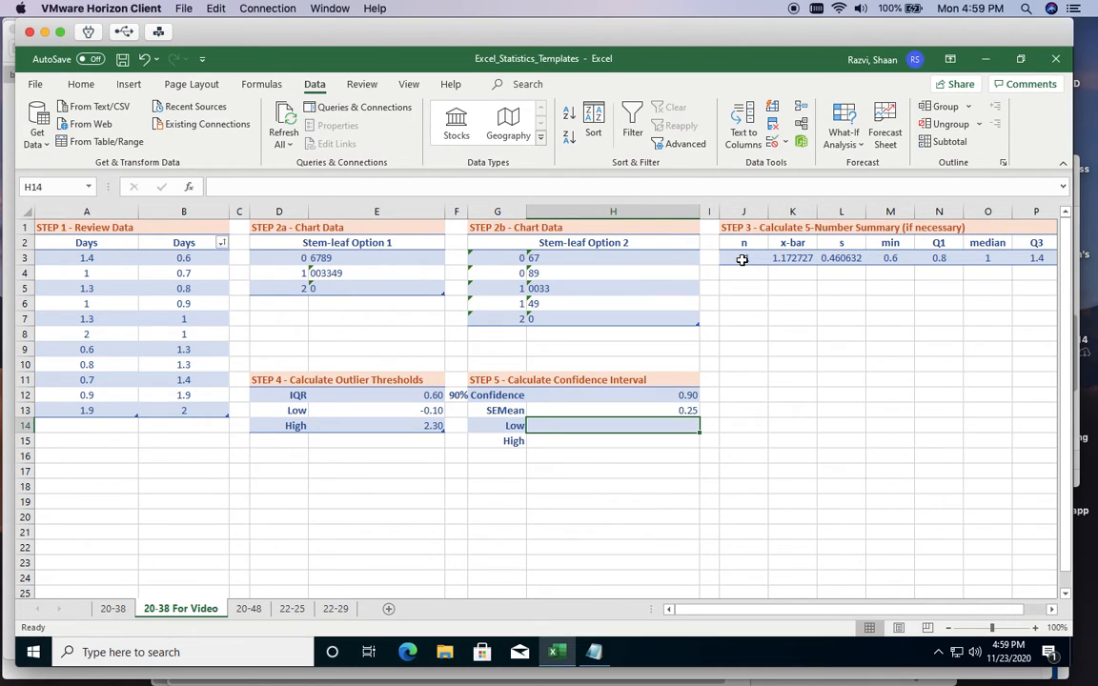
- Calculate the confidence interval's Low limit in H14 by subtracting the SEMean in H13 from the x-bar value in K3
{"action": "type", "text": "="}
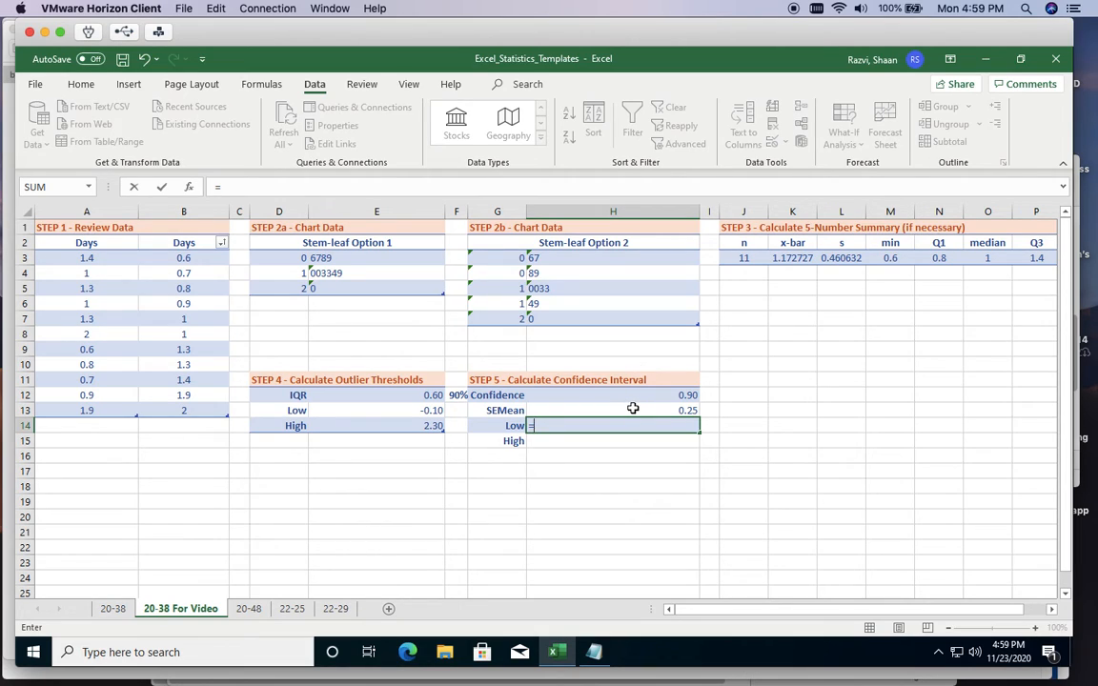
{"action": "left_click", "coordinate": [799, 258]}
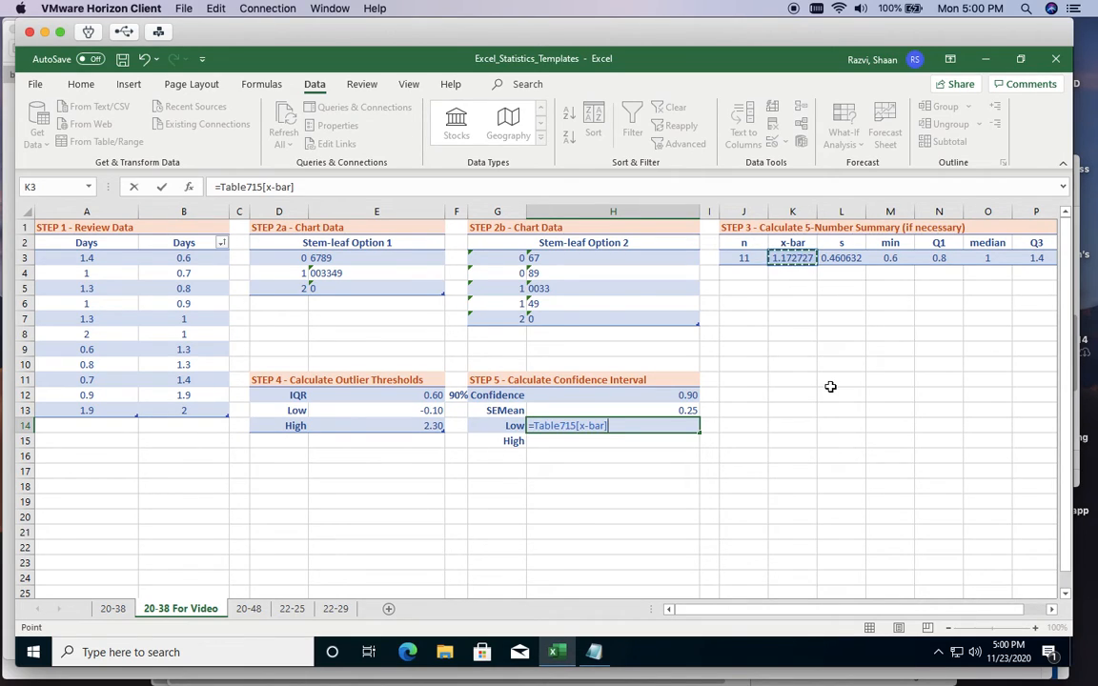
{"action": "type", "text": "-"}
{"action": "left_click", "coordinate": [678, 410]}
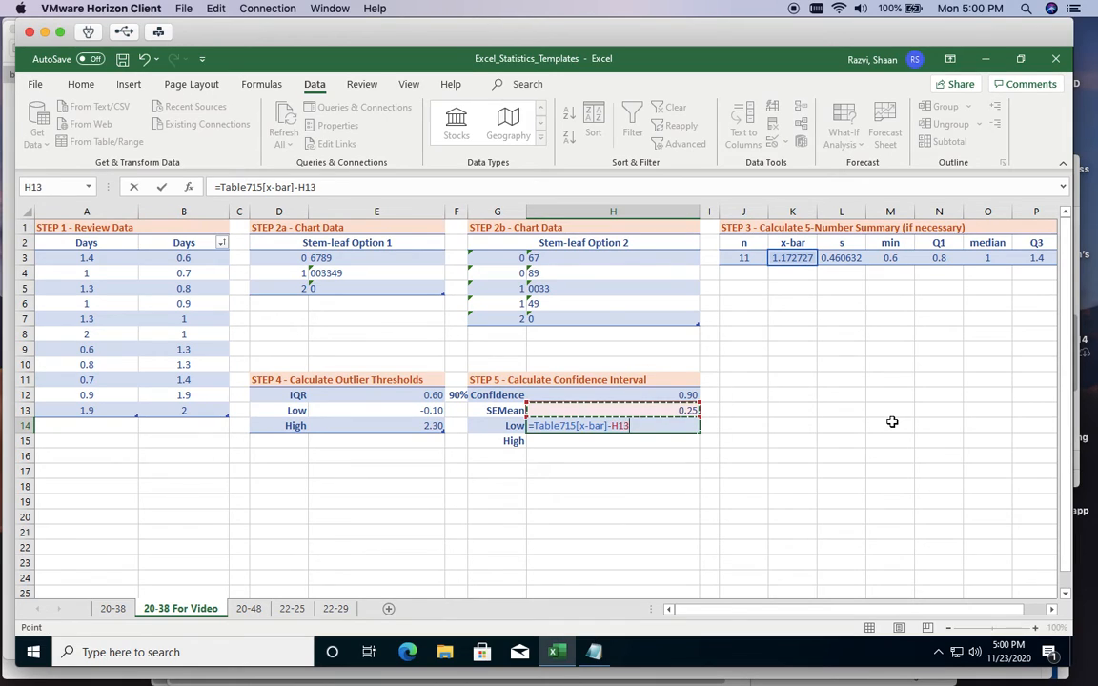
{"action": "key", "text": "Return"}
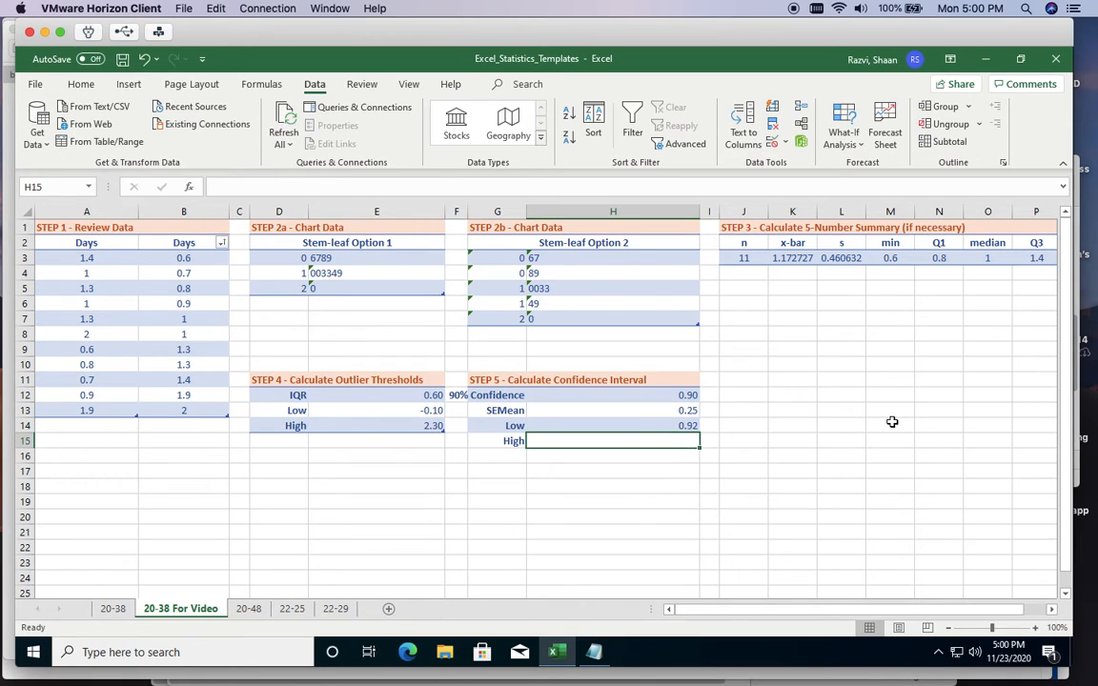
- Calculate the confidence interval's High limit in H15 by adding the SEMean in H13 to the x-bar value in K3
{"action": "type", "text": "="}
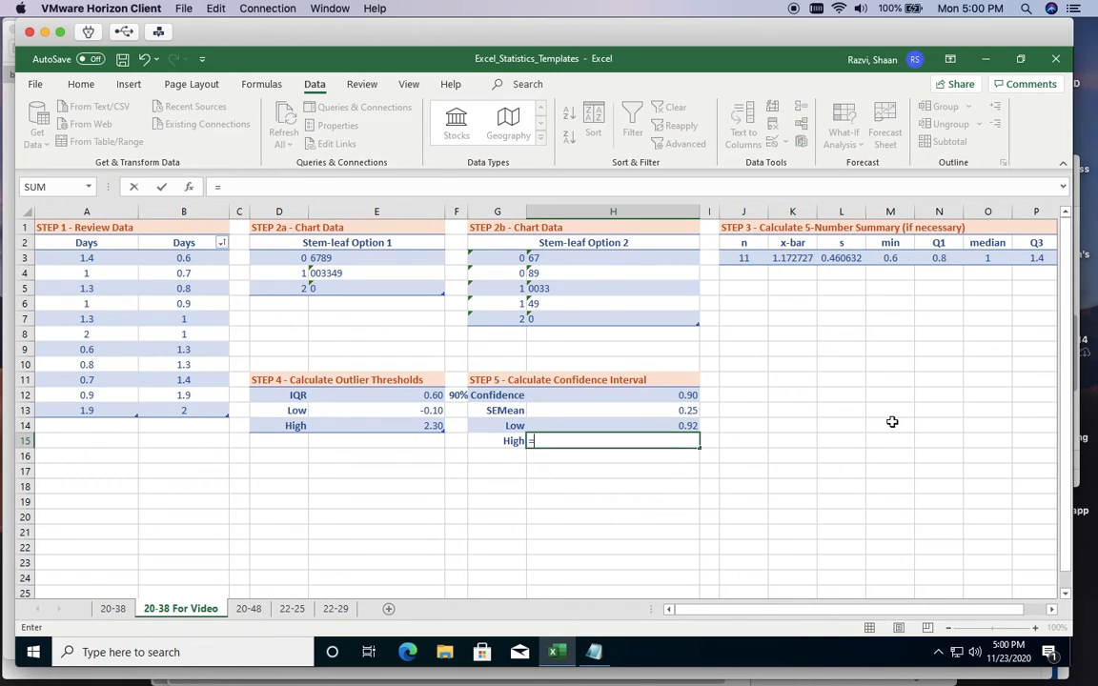
{"action": "left_click", "coordinate": [793, 258]}
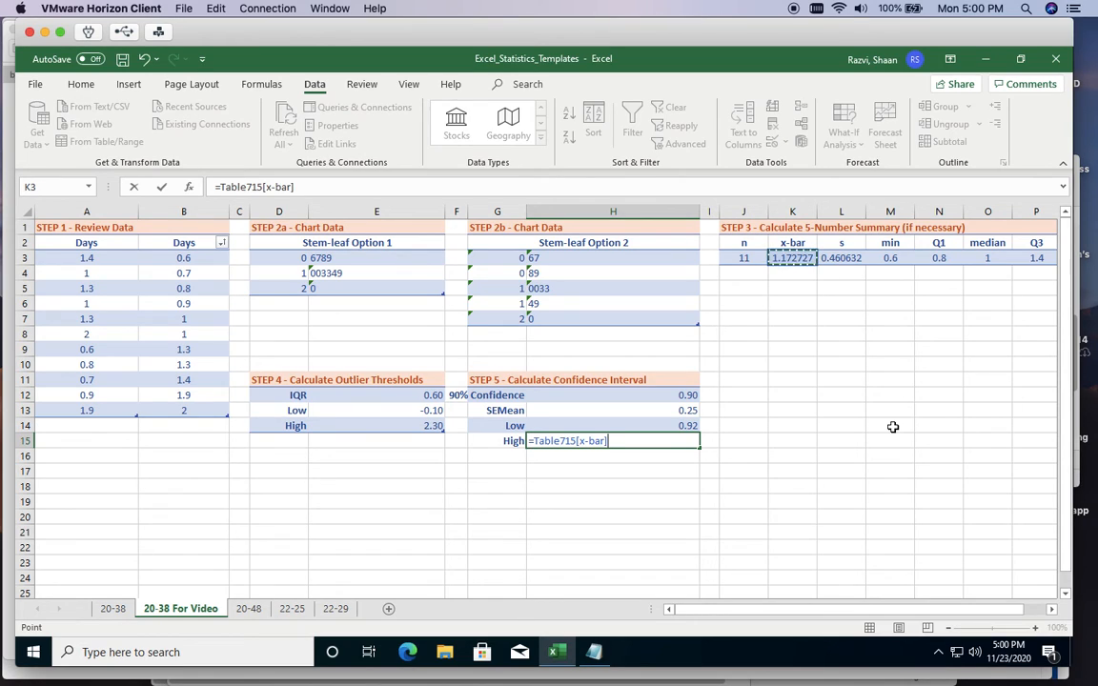
{"action": "type", "text": "+"}
{"action": "left_click", "coordinate": [629, 411]}
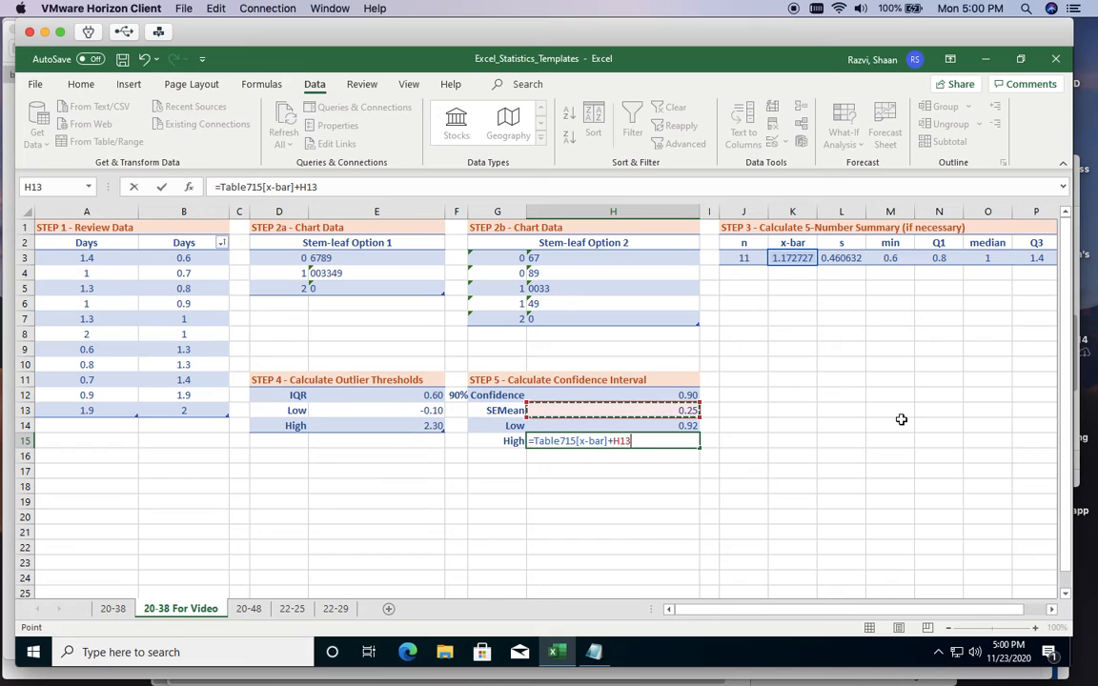
{"action": "key", "text": "Return"}
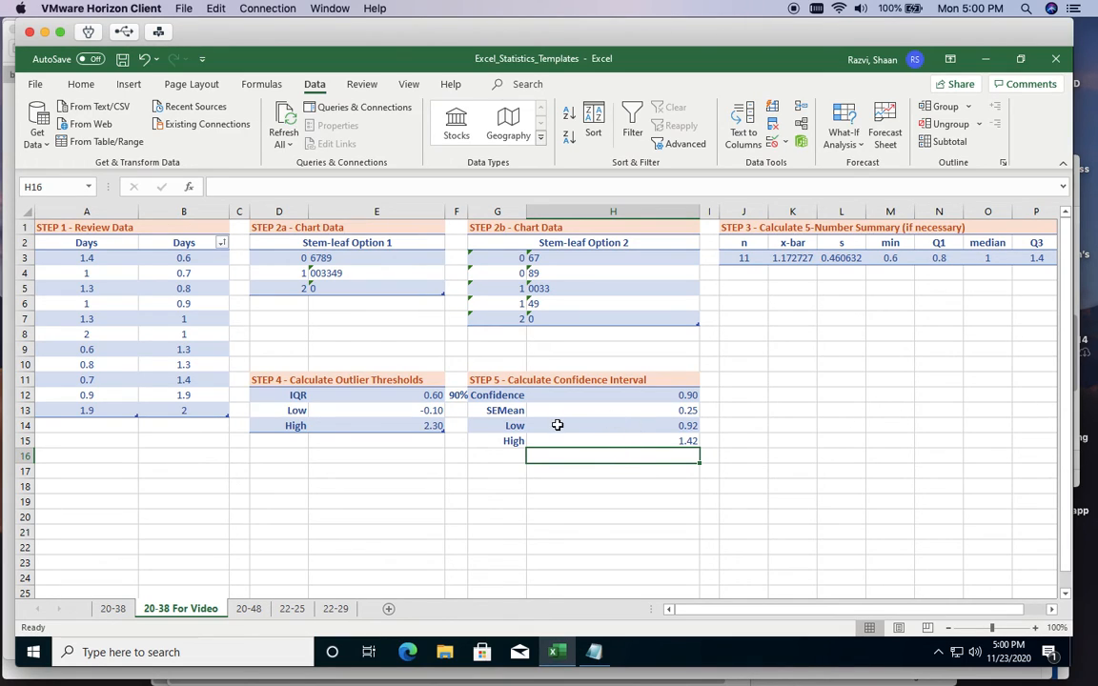
{"action": "left_click", "coordinate": [506, 426]}
{"action": "left_click_drag", "start_coordinate": [570, 429], "coordinate": [593, 437]}
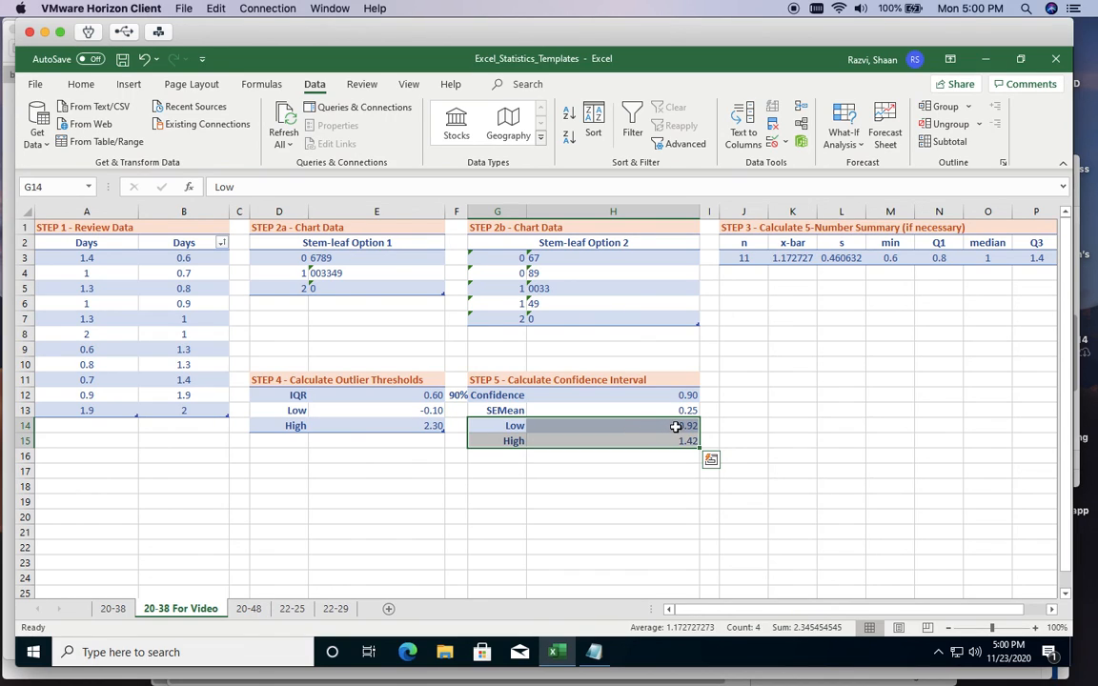
{"action": "left_click", "coordinate": [735, 431]}
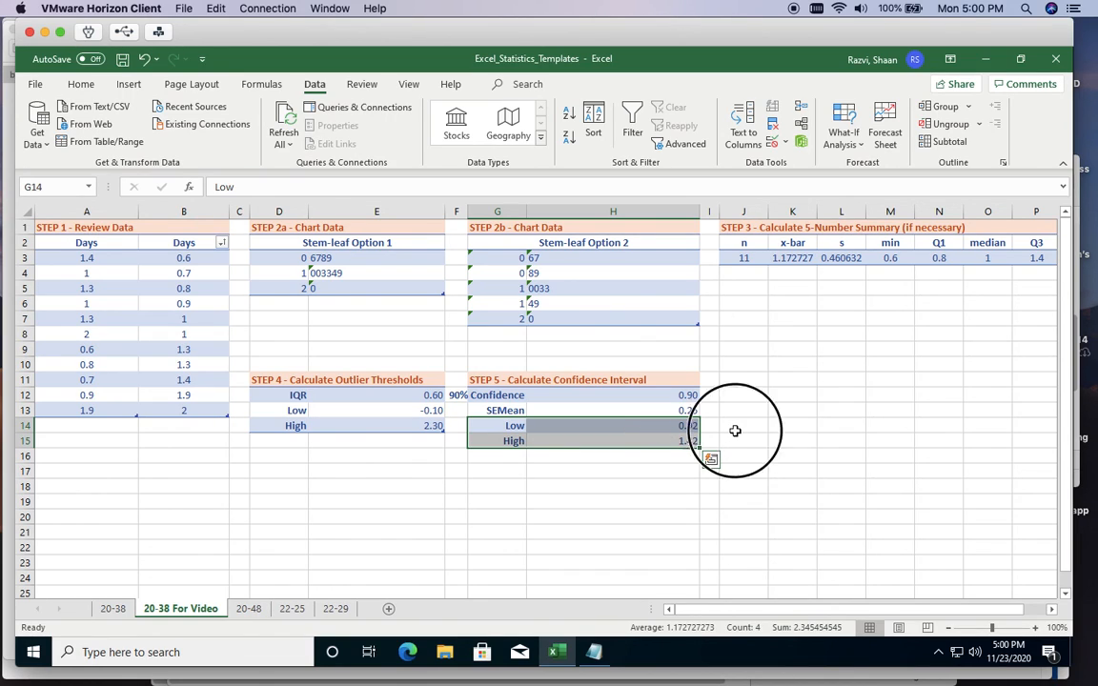